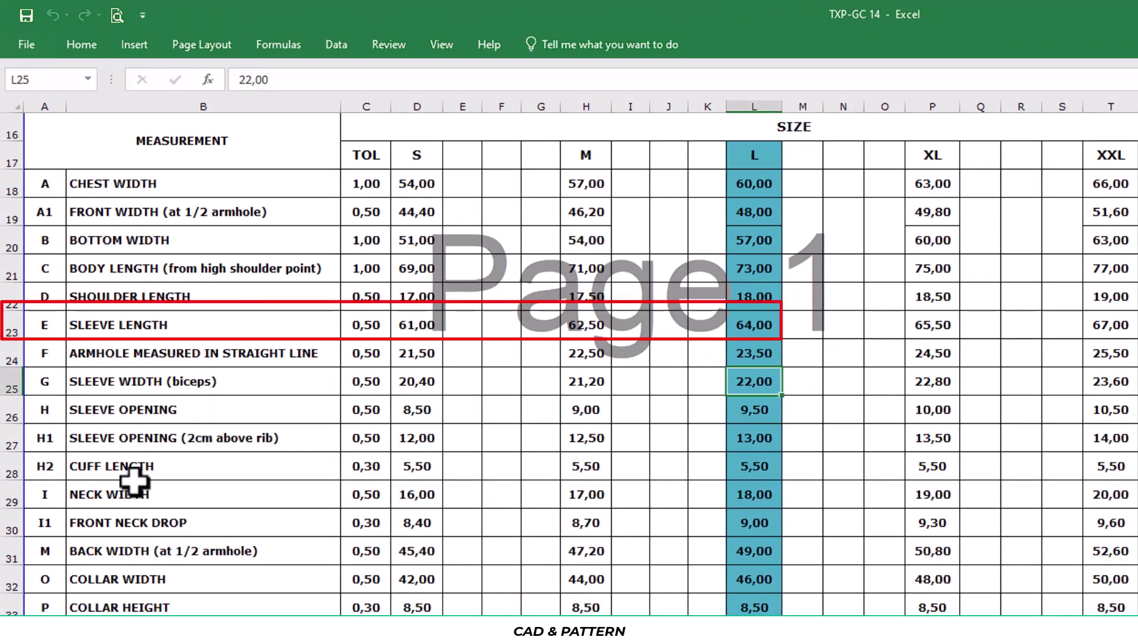
- Highlight the sleeve length row up to size L, and in Calculator subtract 5.5 from 64
drag(178, 332, 753, 330)
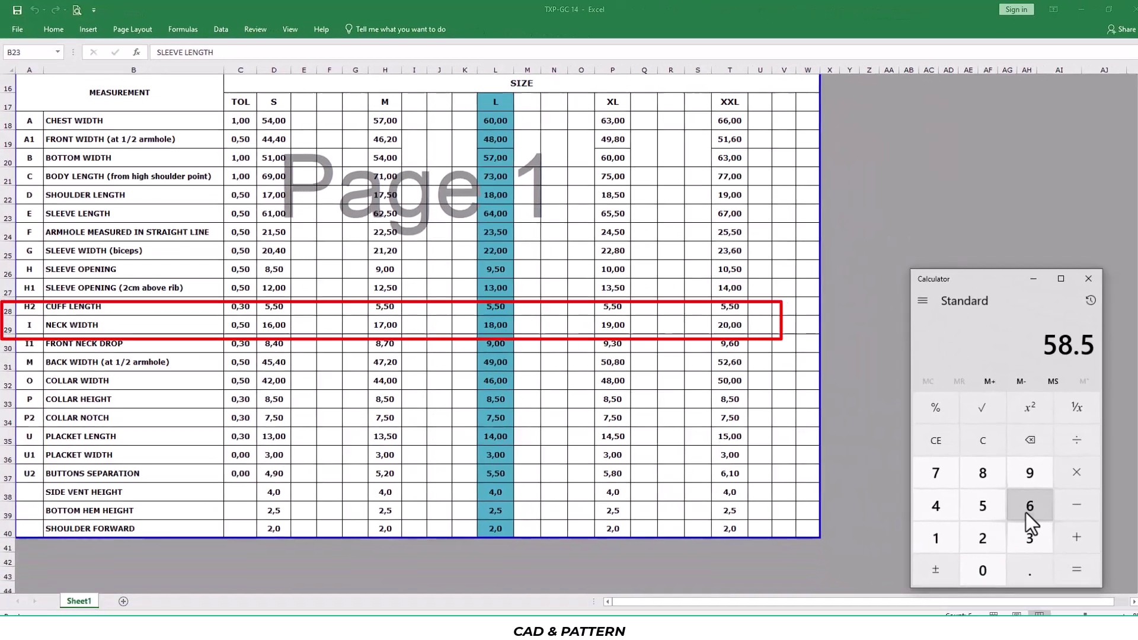
click(1019, 500)
click(925, 500)
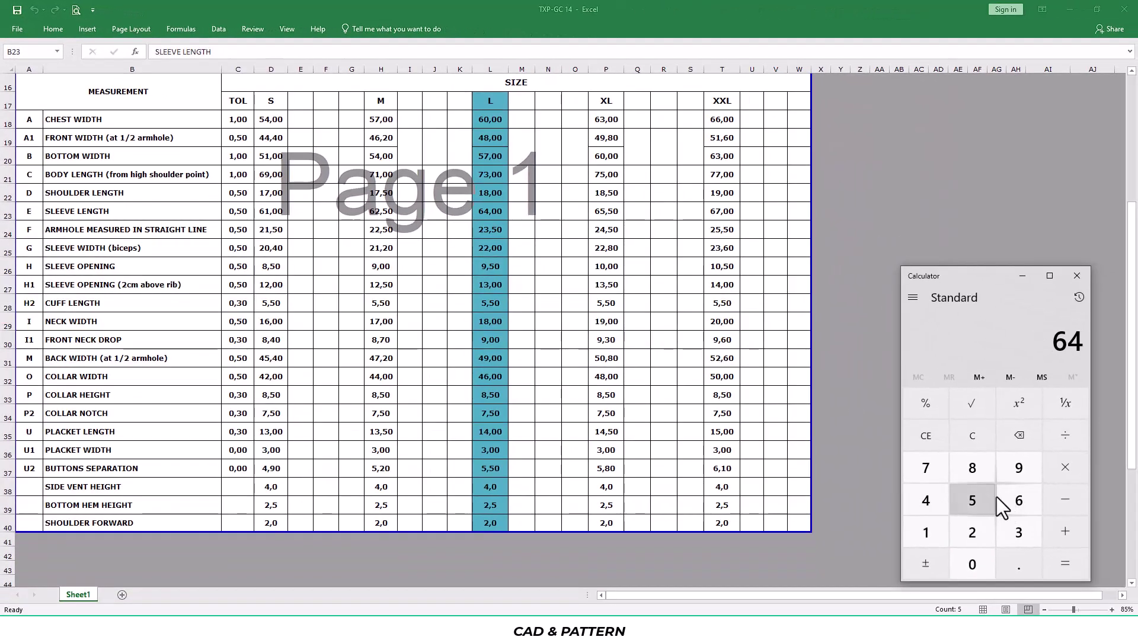
click(1063, 500)
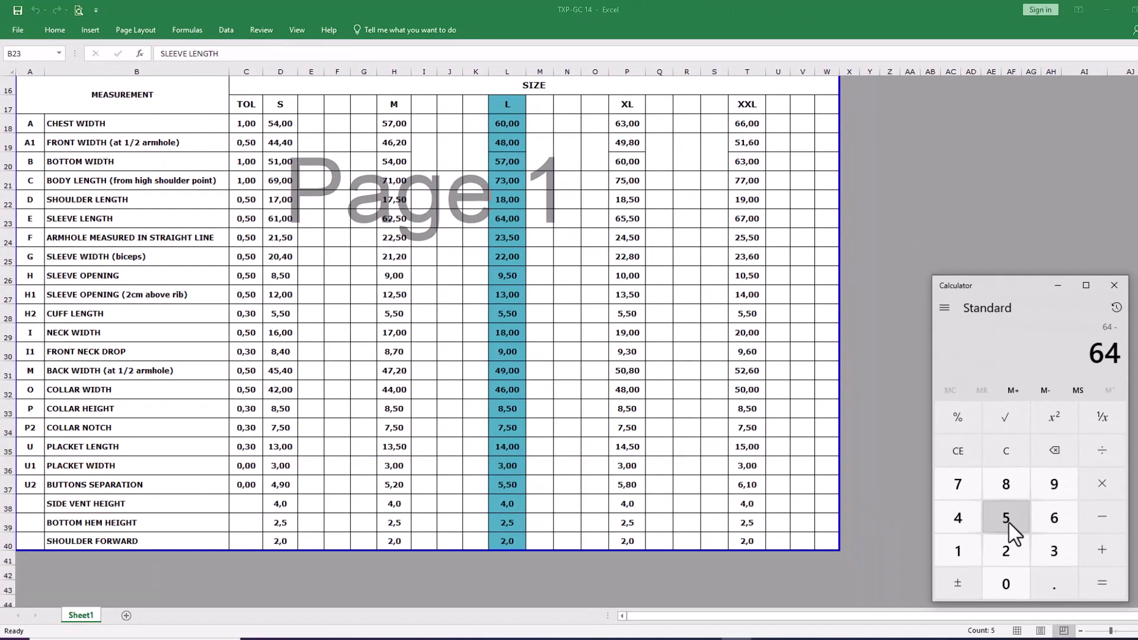
click(1007, 521)
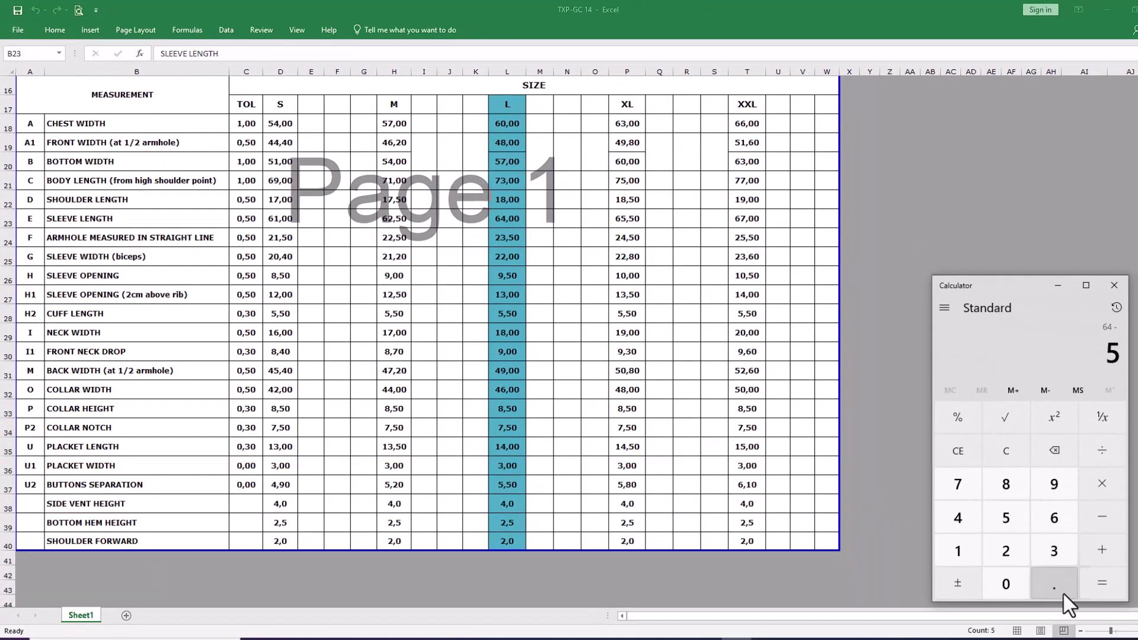
click(1013, 520)
click(1099, 586)
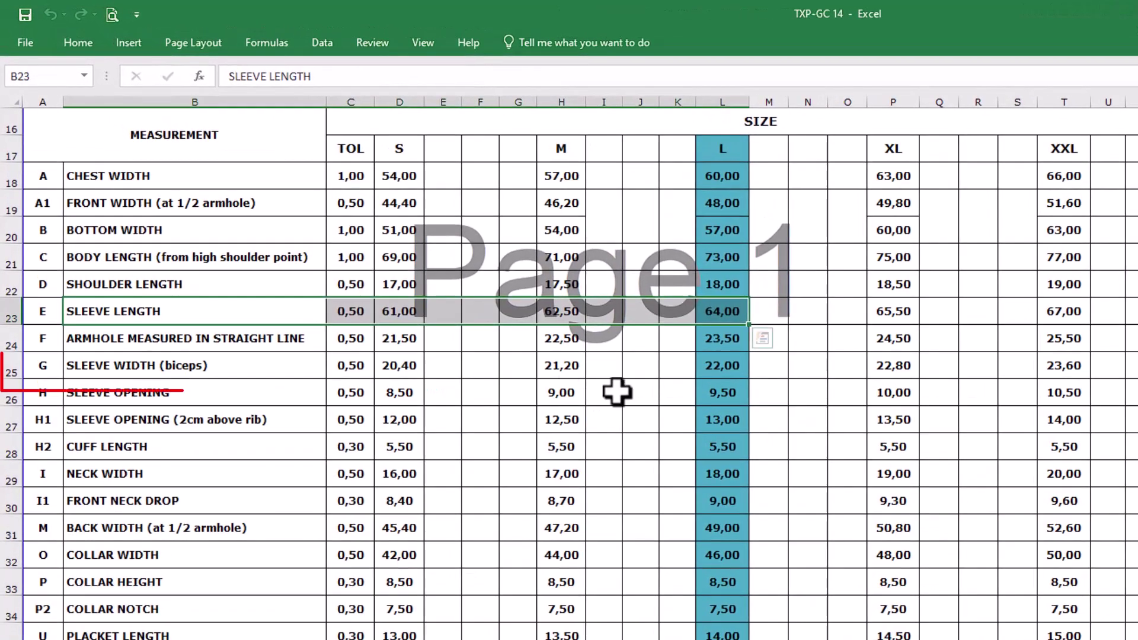
- Using the size L sleeve width, create a rectangular piece in Optitex PDS, length 22 and width 58.5, and move it up beside the armhole
click(710, 376)
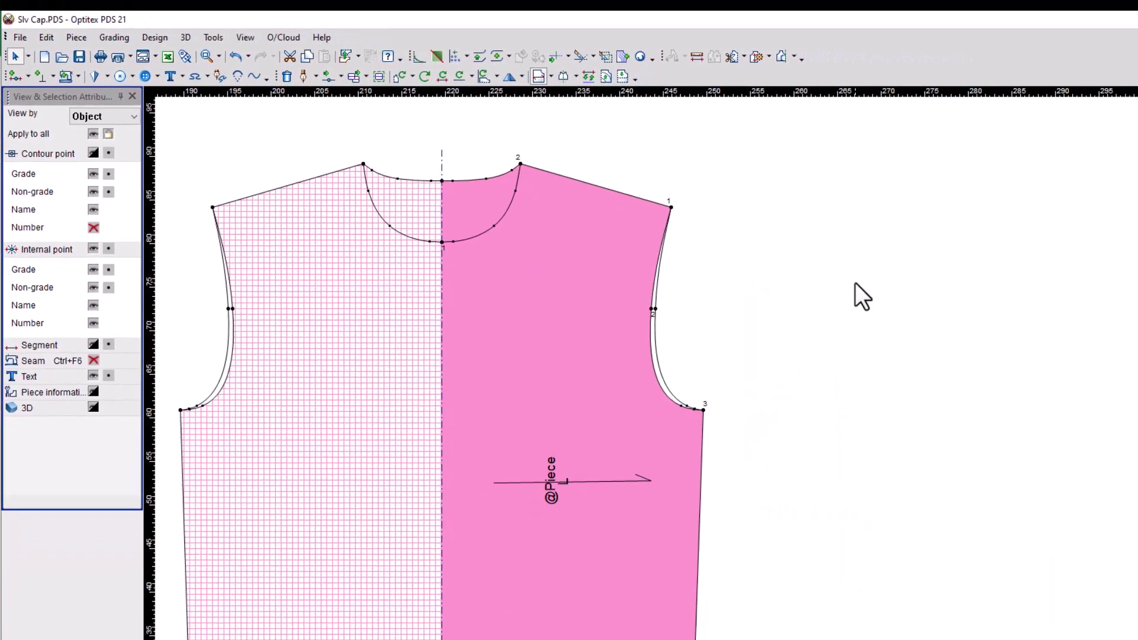
right_click(1047, 330)
mouse_move(794, 339)
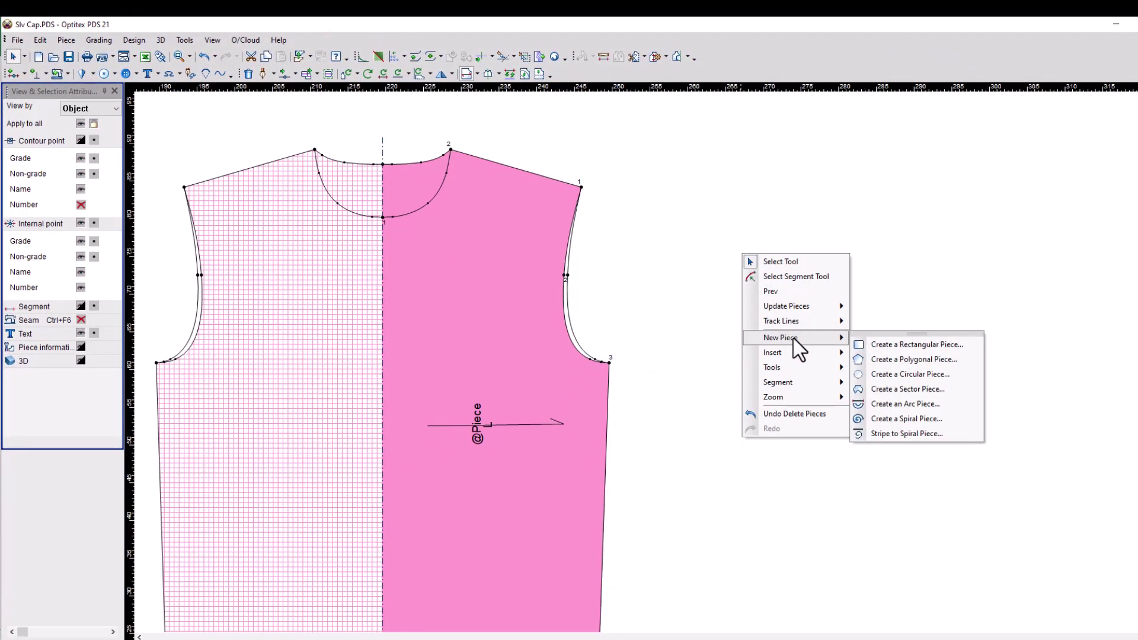
click(900, 345)
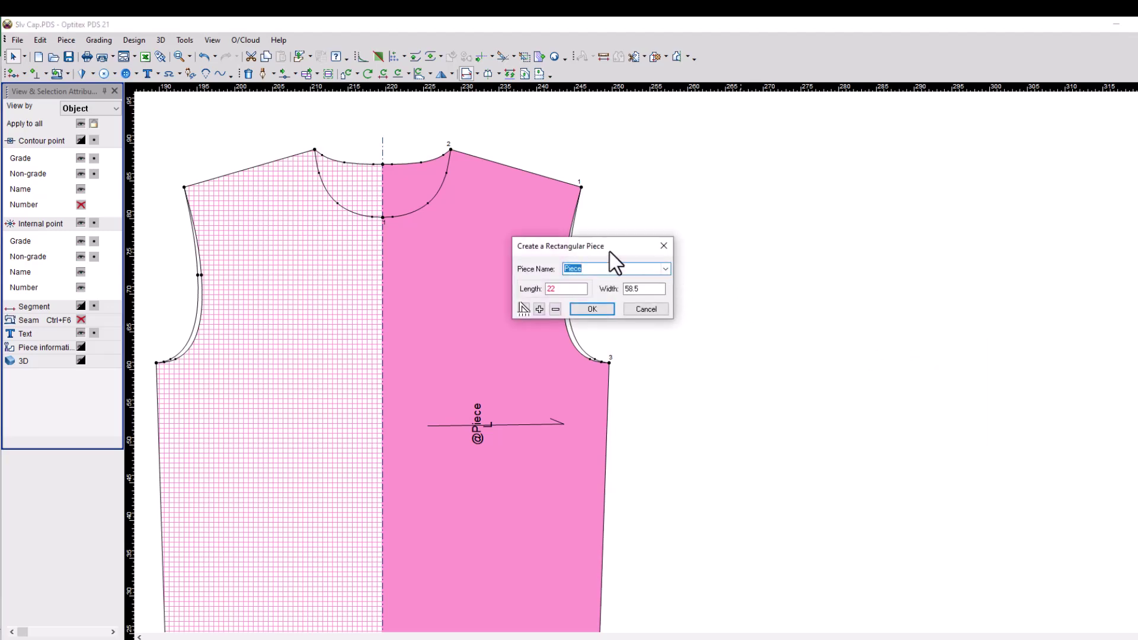
drag(609, 250, 806, 258)
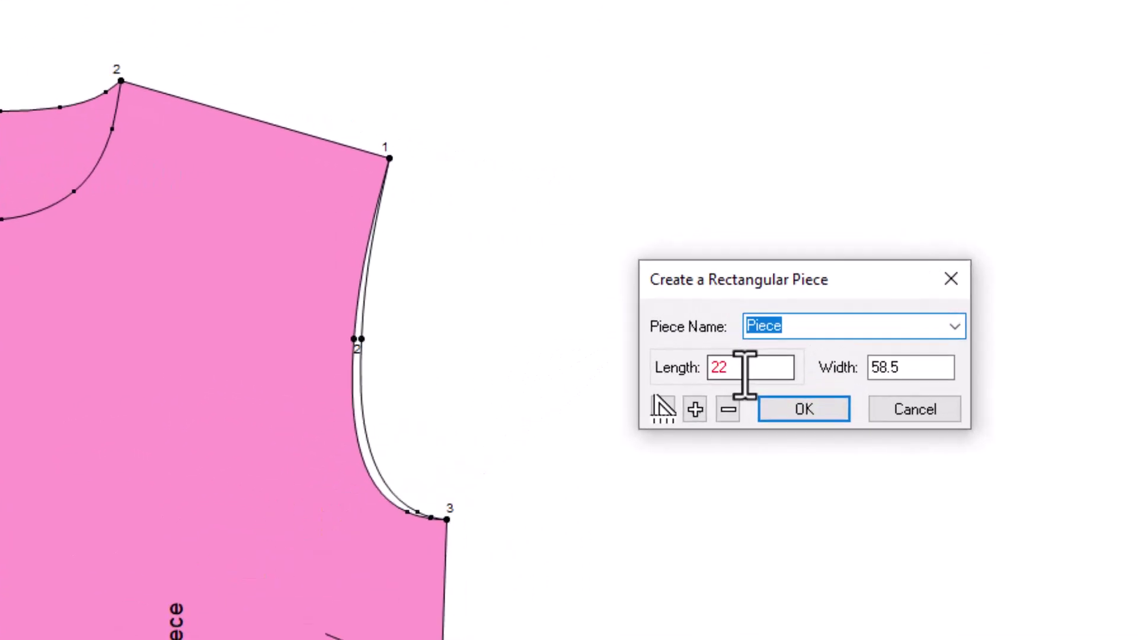
double_click(738, 302)
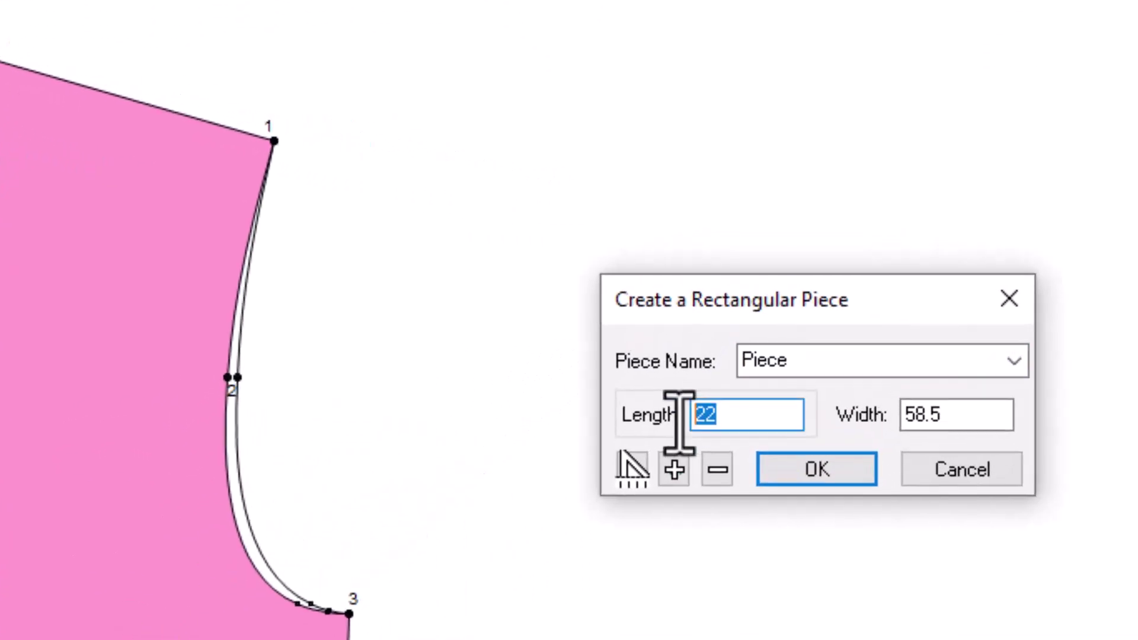
text(2)
click(964, 417)
drag(964, 418, 892, 420)
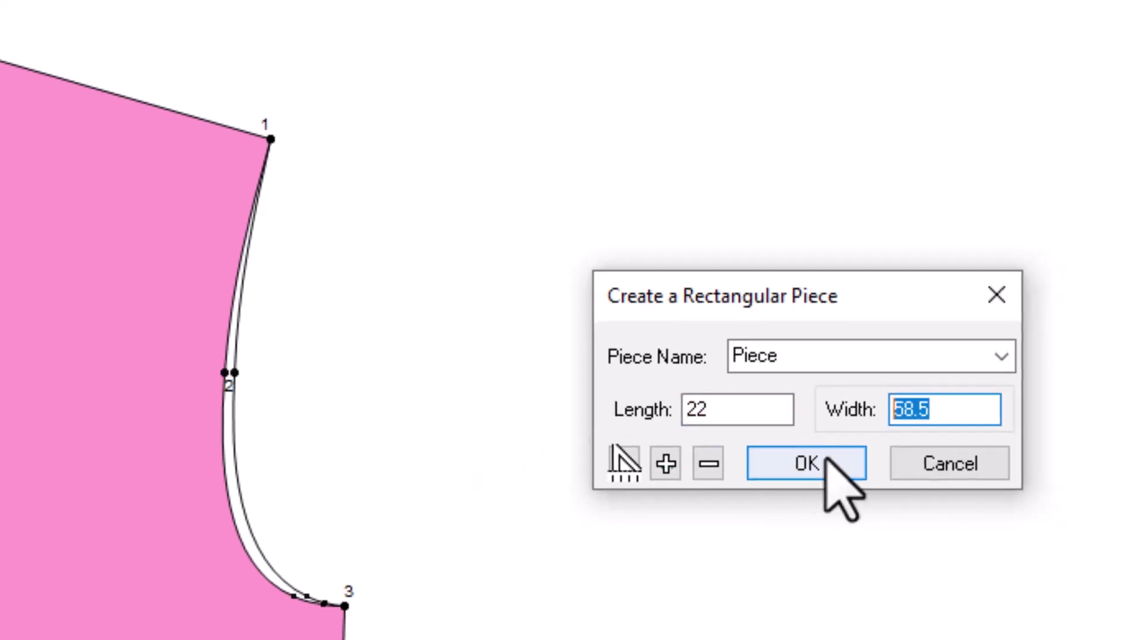
click(826, 463)
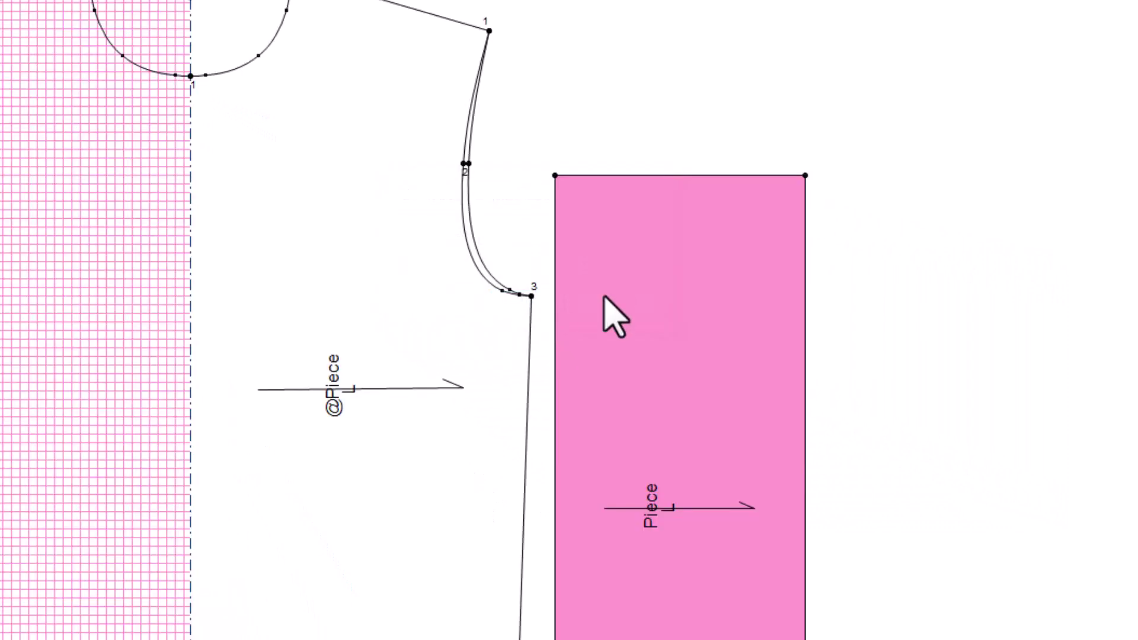
drag(670, 338, 681, 275)
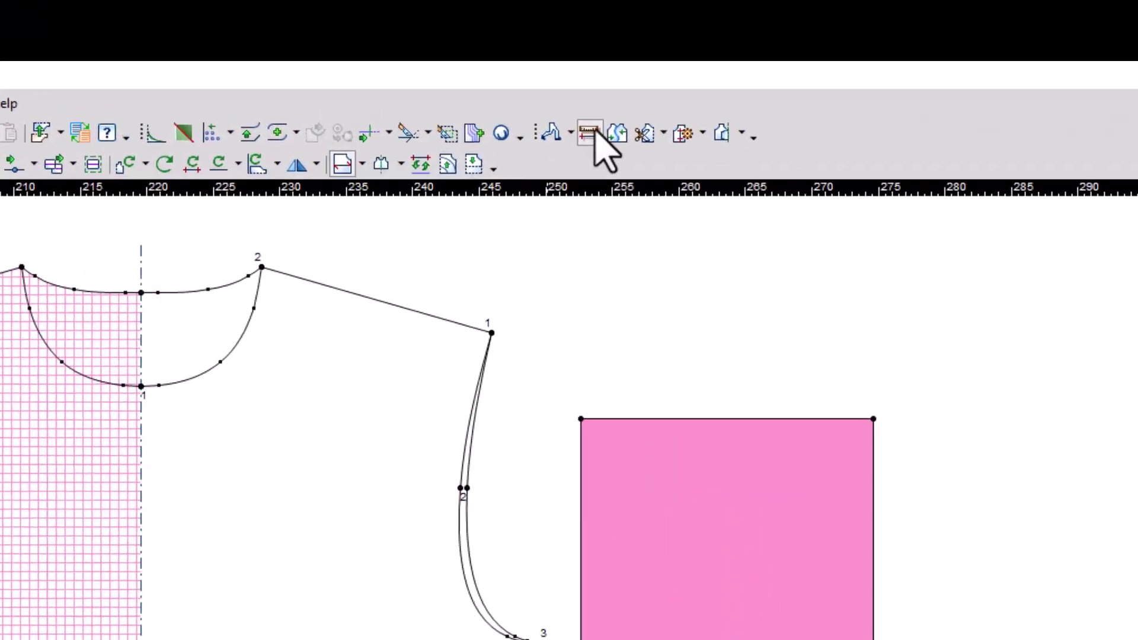
- Measure the body piece's deeper contour armhole curve from the shoulder tip to the underarm point
click(589, 132)
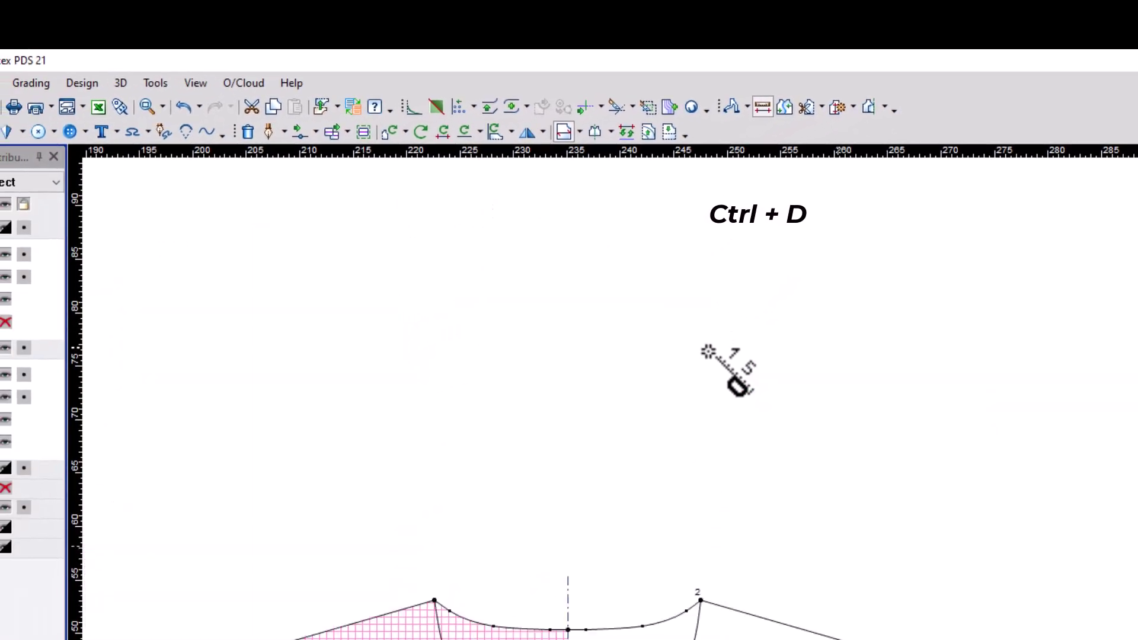
middle_drag(946, 639, 838, 550)
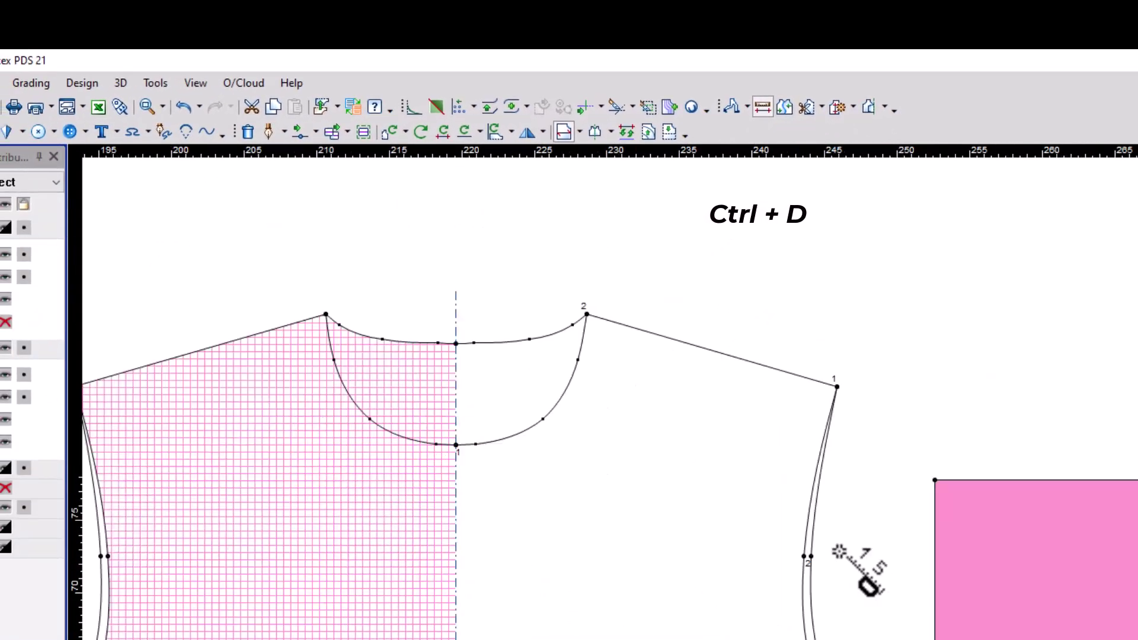
scroll(851, 561, up, 2)
click(818, 320)
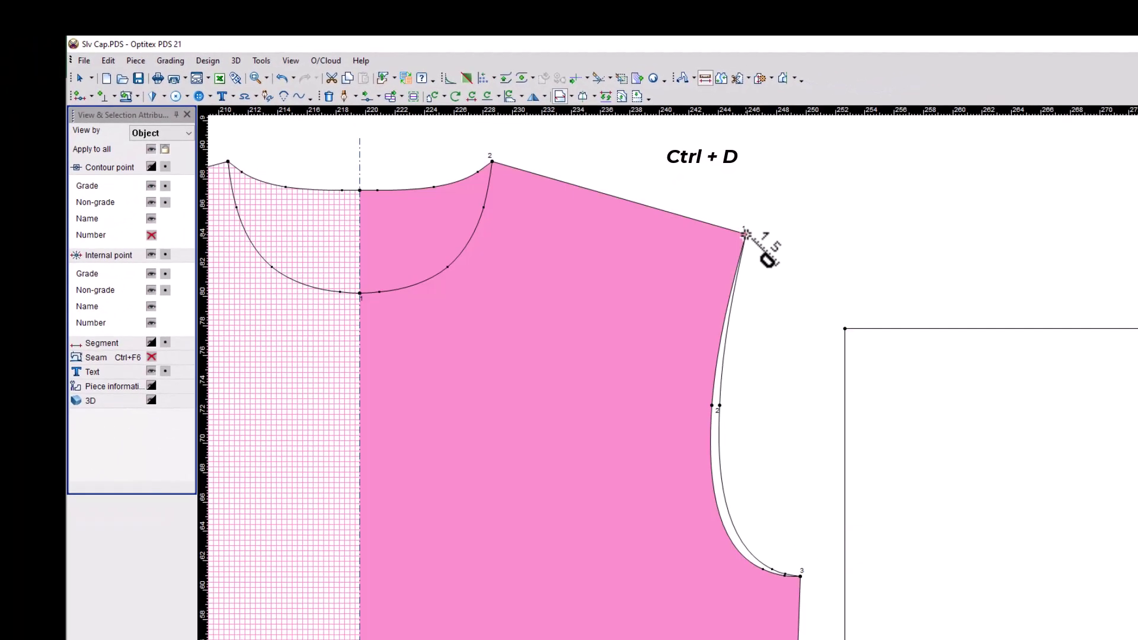
drag(785, 537, 801, 576)
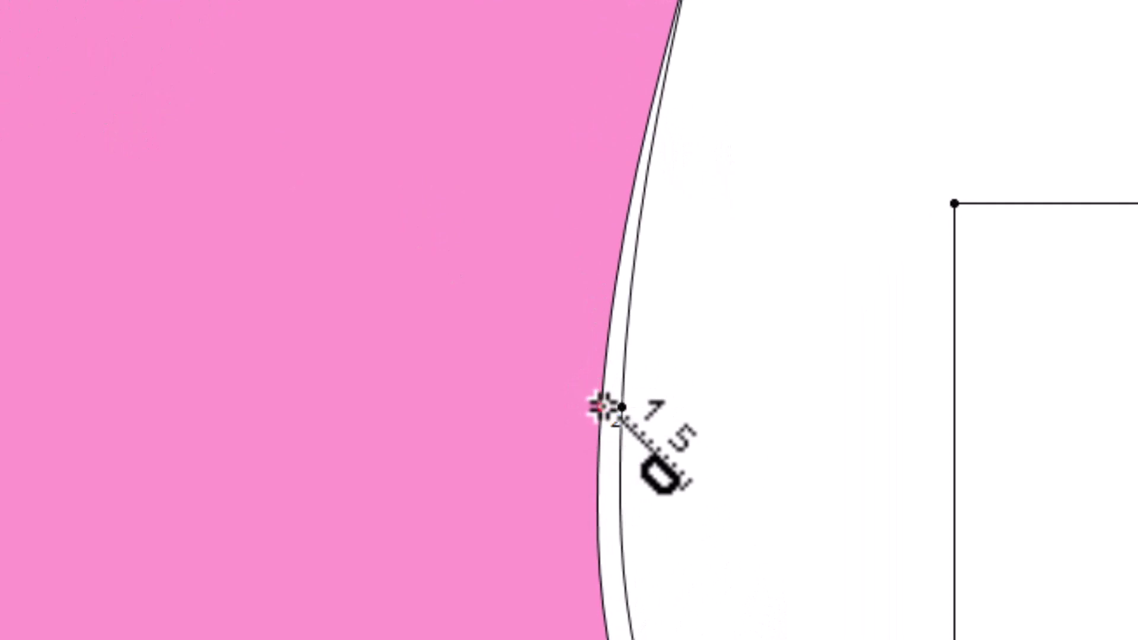
scroll(604, 415, up, 3)
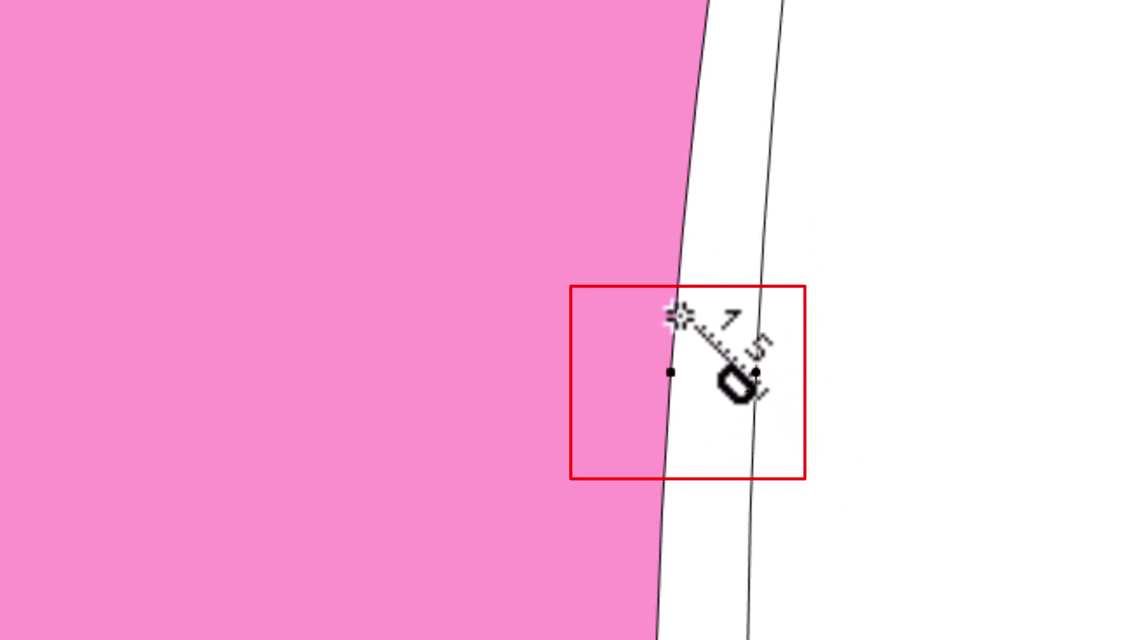
scroll(675, 368, down, 6)
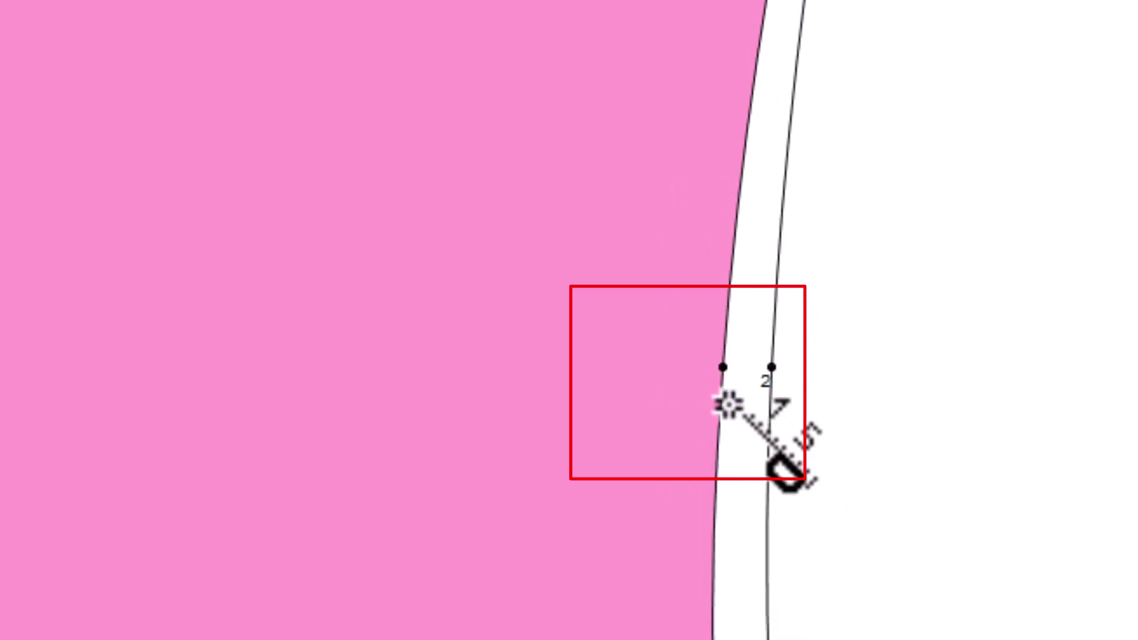
click(794, 9)
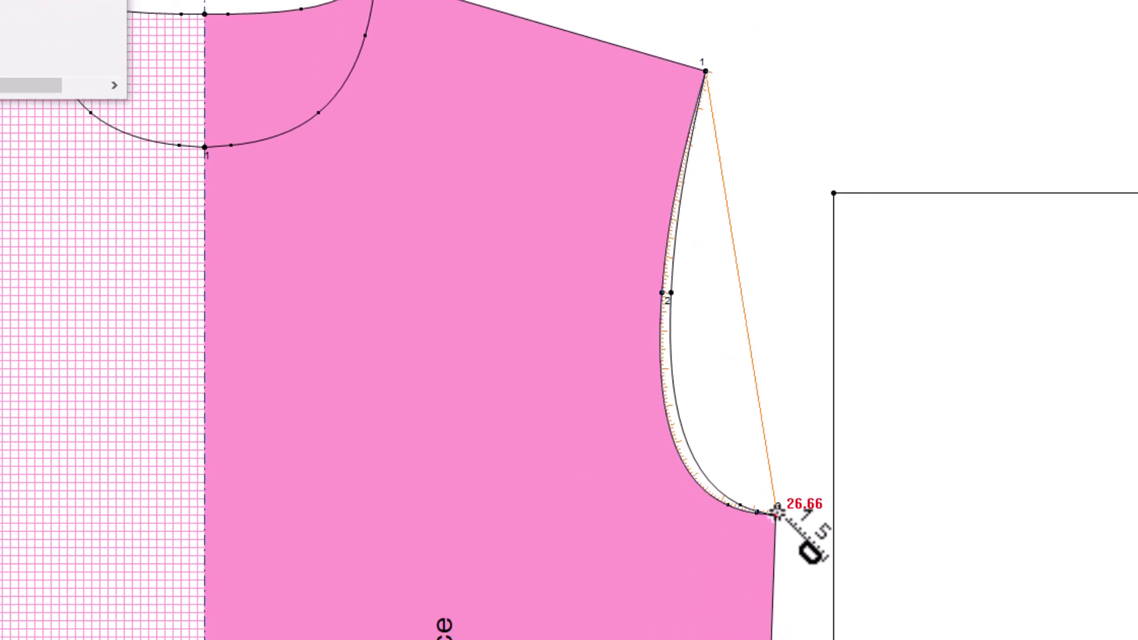
scroll(776, 510, up, 3)
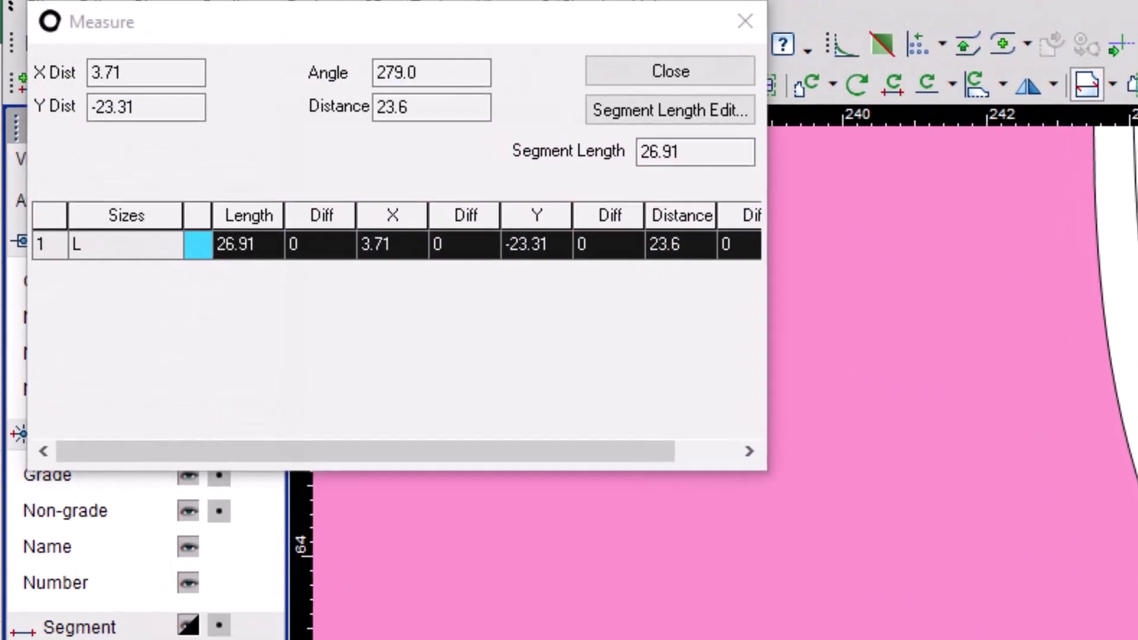
double_click(711, 159)
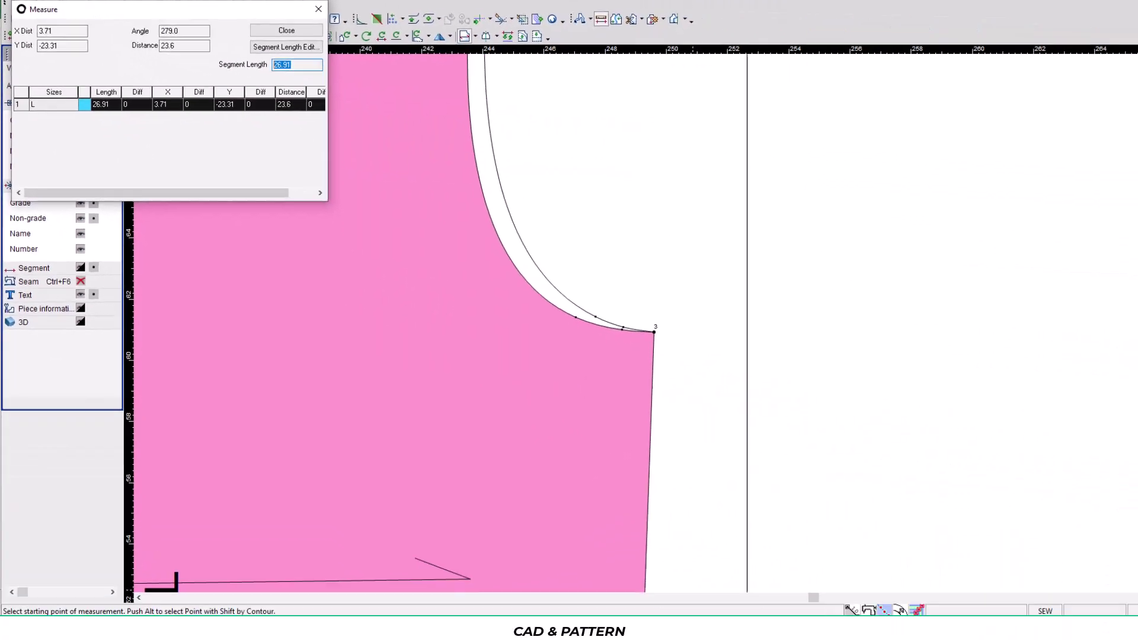
- Switch to Calculator and enter 26.91 as the first value of an addition
click(720, 613)
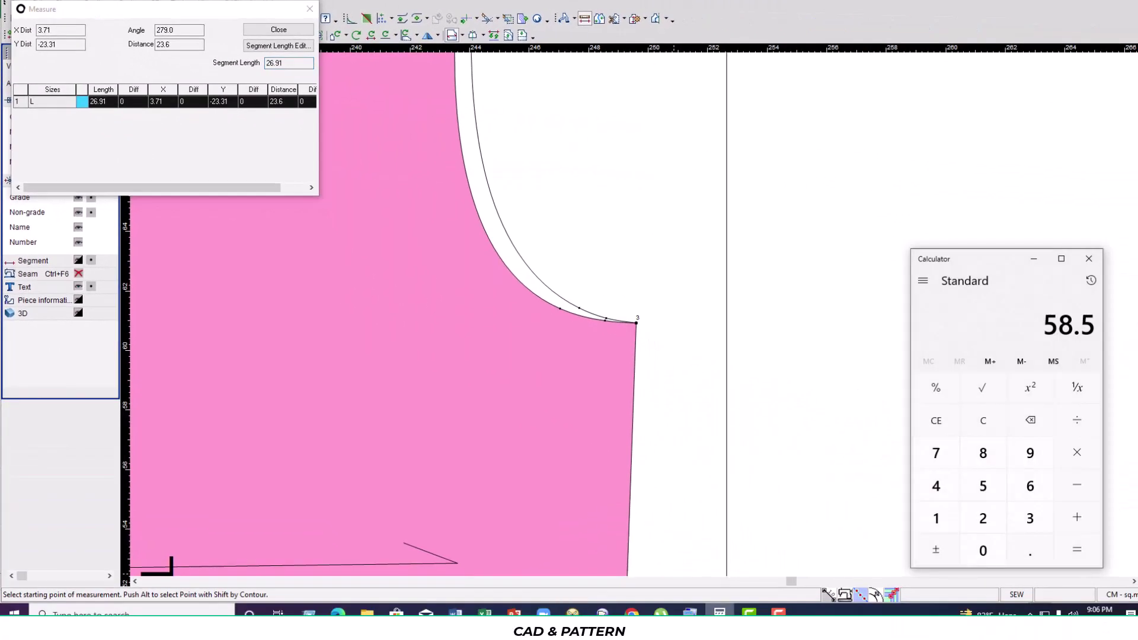
click(987, 519)
click(1035, 491)
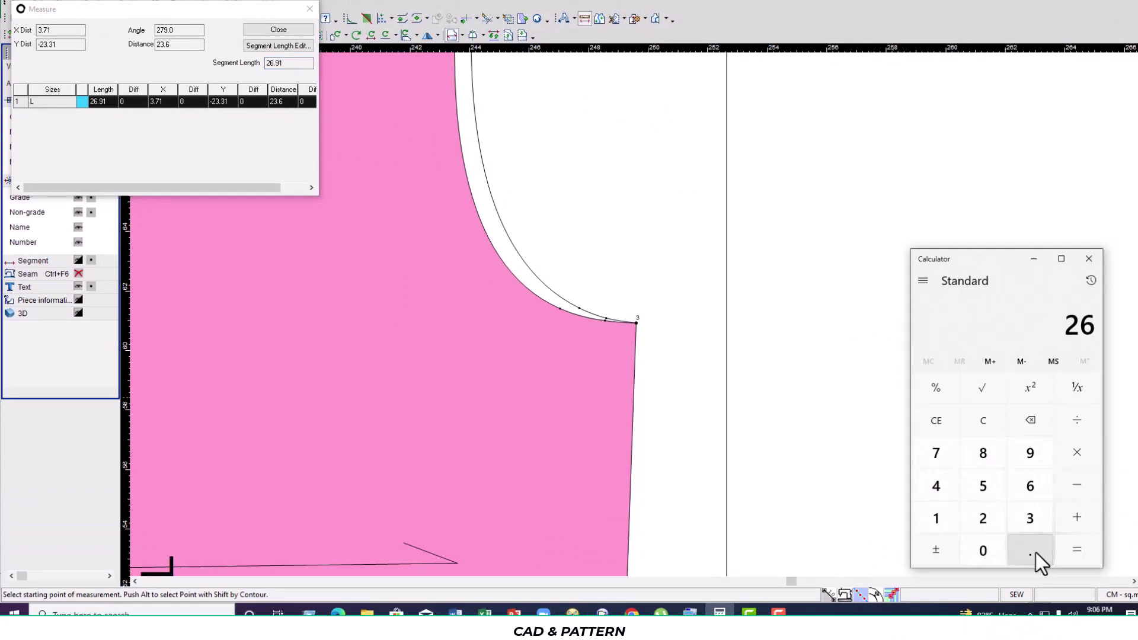
click(1036, 553)
click(1033, 457)
click(943, 520)
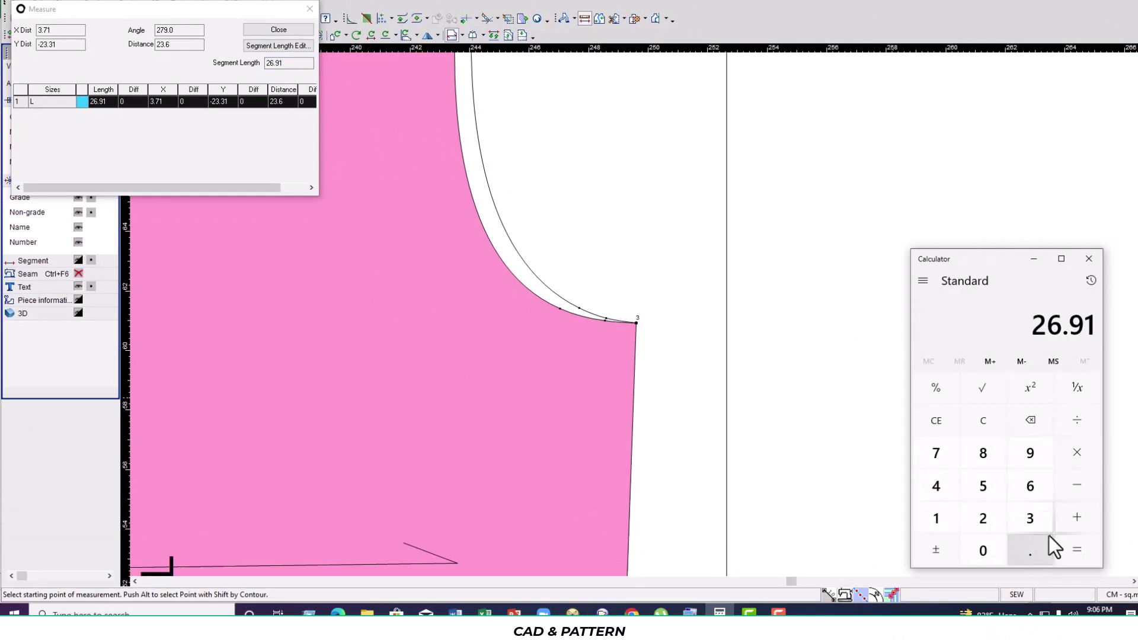
click(1074, 515)
- Close the first measurement and measure the body piece's shallower internal armhole curve from the shoulder tip to the underarm point
scroll(648, 323, down, 2)
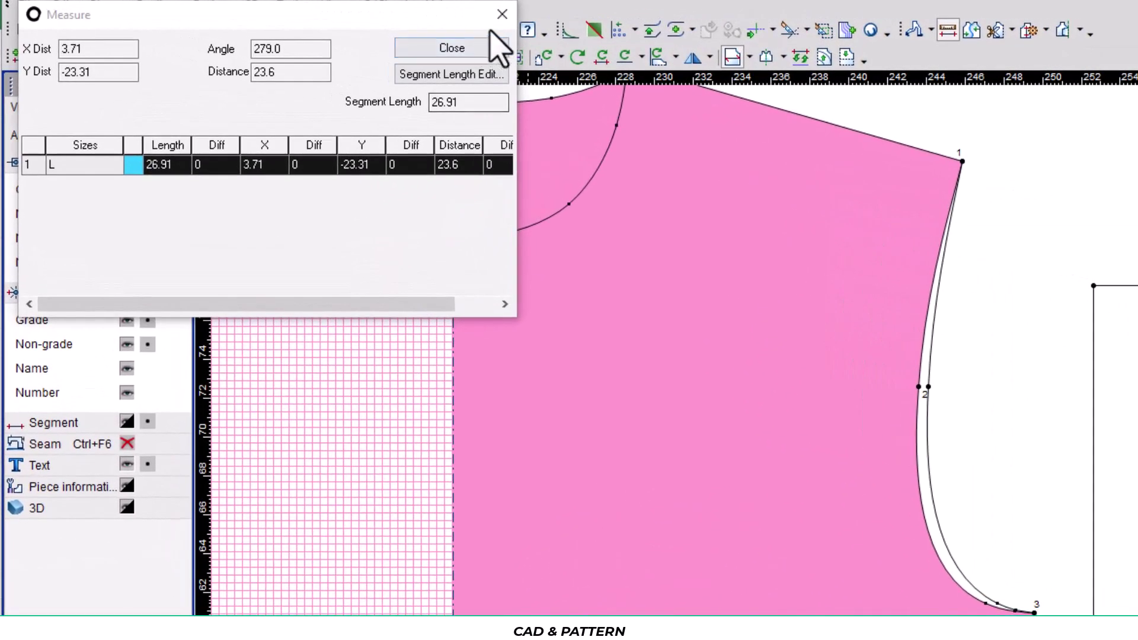
click(279, 29)
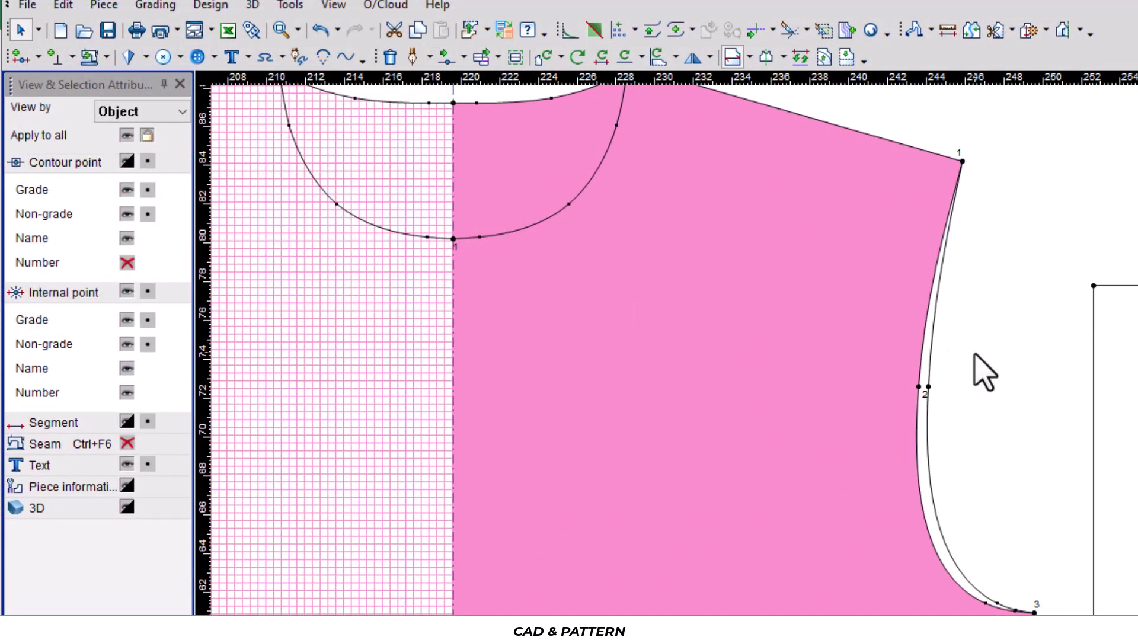
click(929, 462)
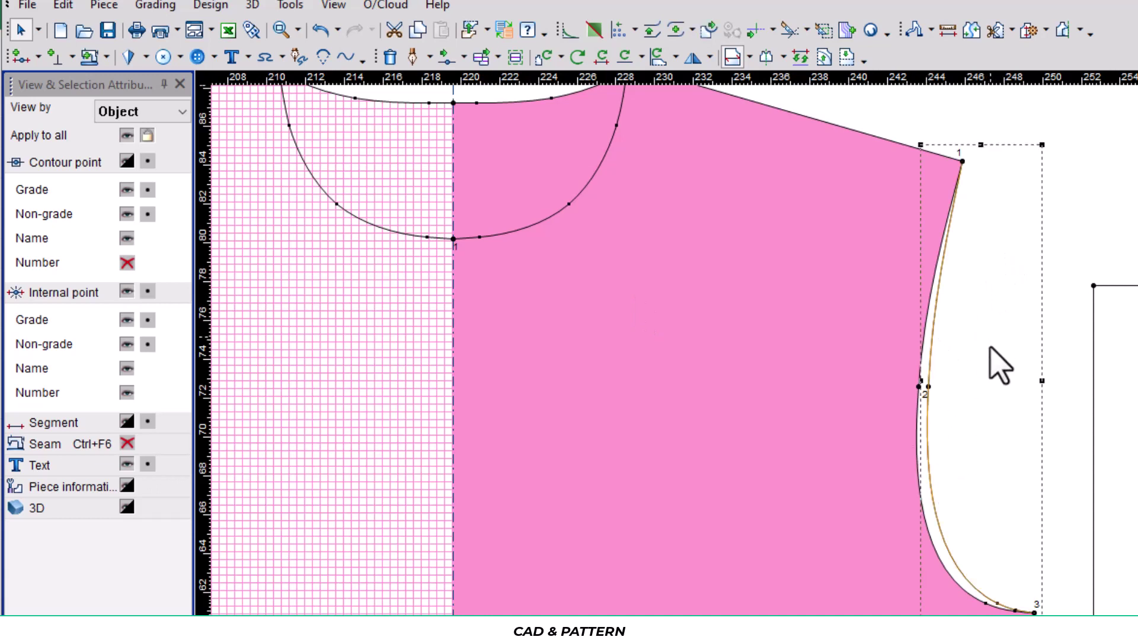
click(947, 30)
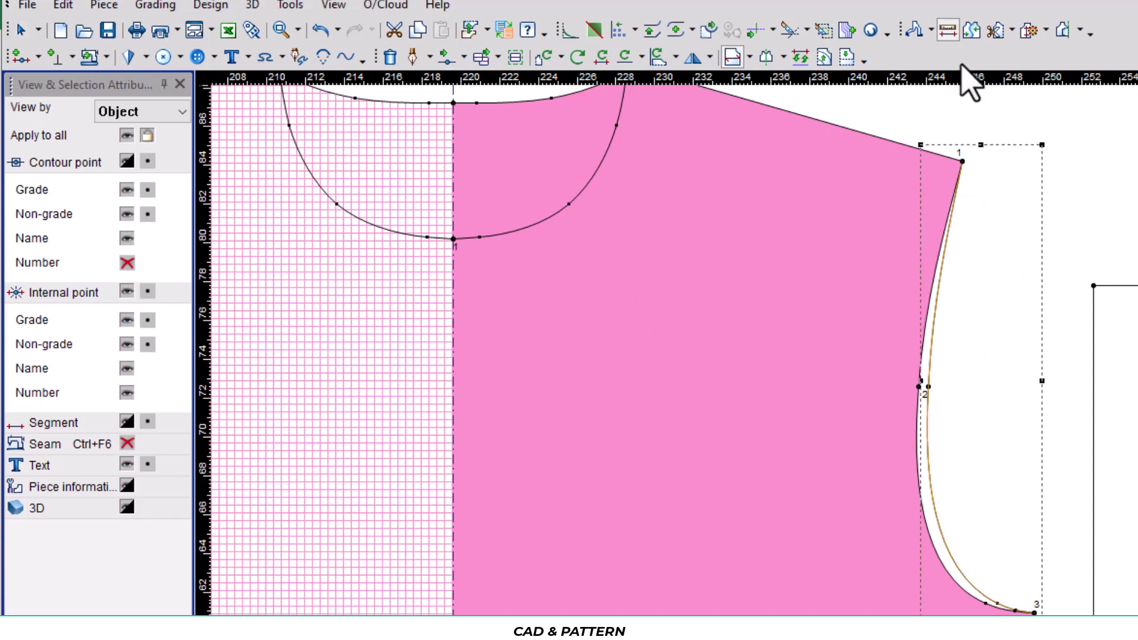
drag(962, 162, 1034, 611)
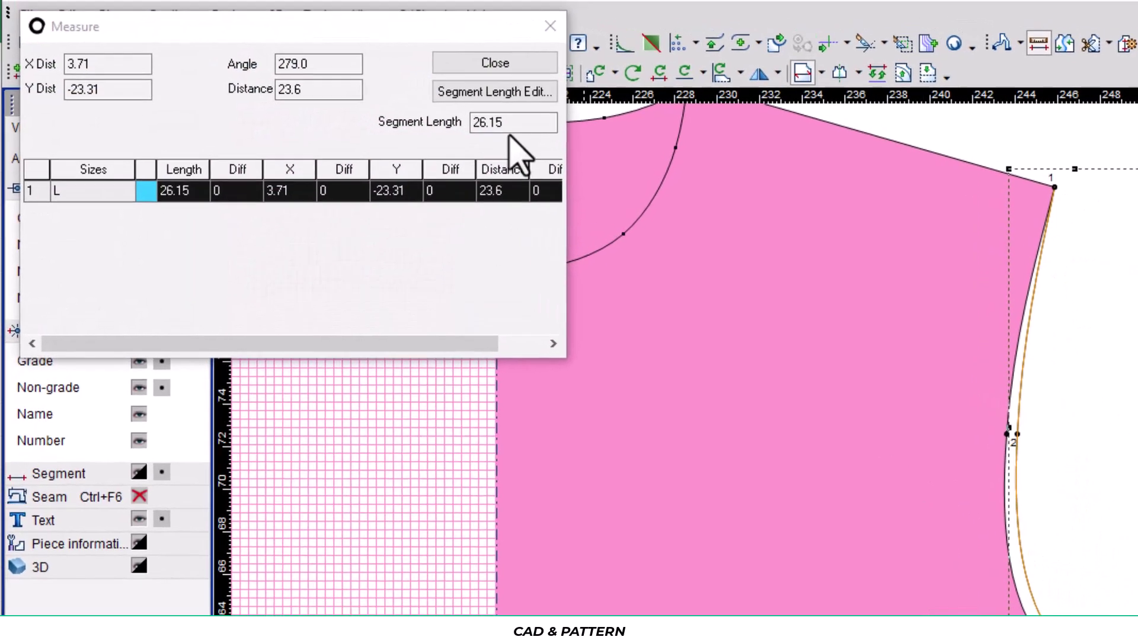
drag(483, 103, 444, 107)
drag(623, 198, 607, 191)
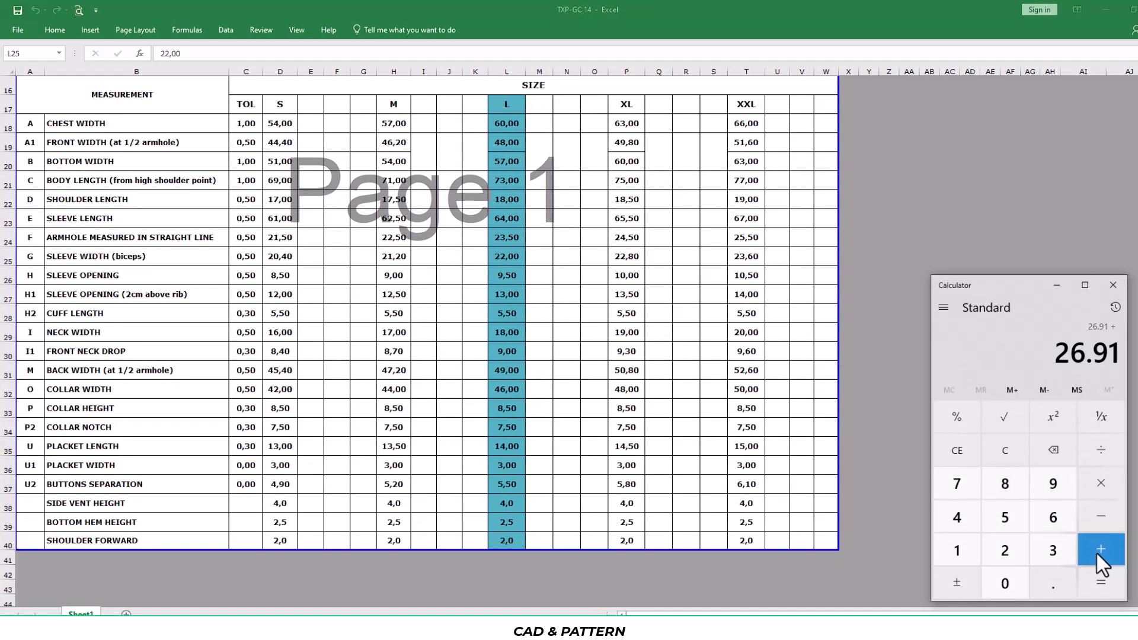
- Add 26.15, the second armhole length, to the value already entered in Calculator
click(1005, 551)
click(1058, 522)
click(1056, 576)
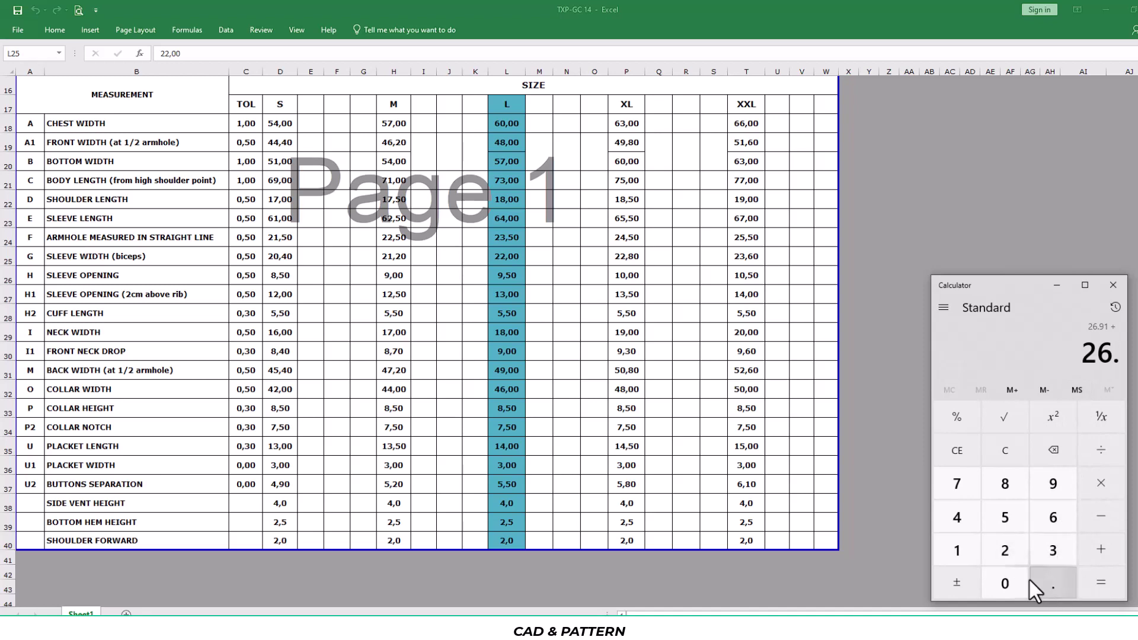
click(967, 552)
click(1015, 523)
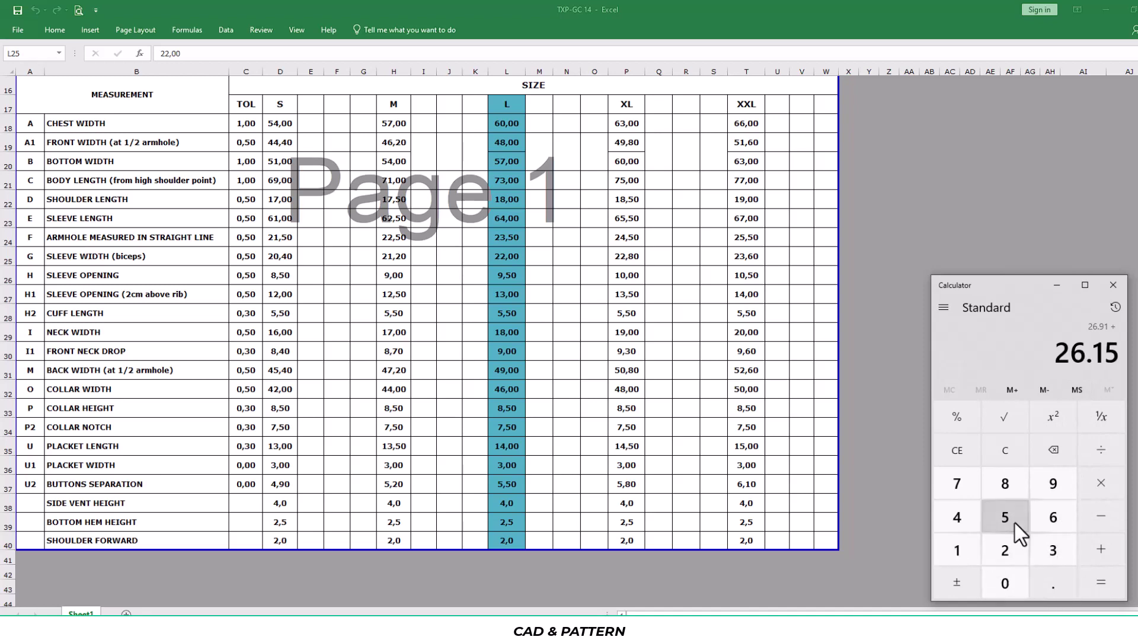
click(1106, 588)
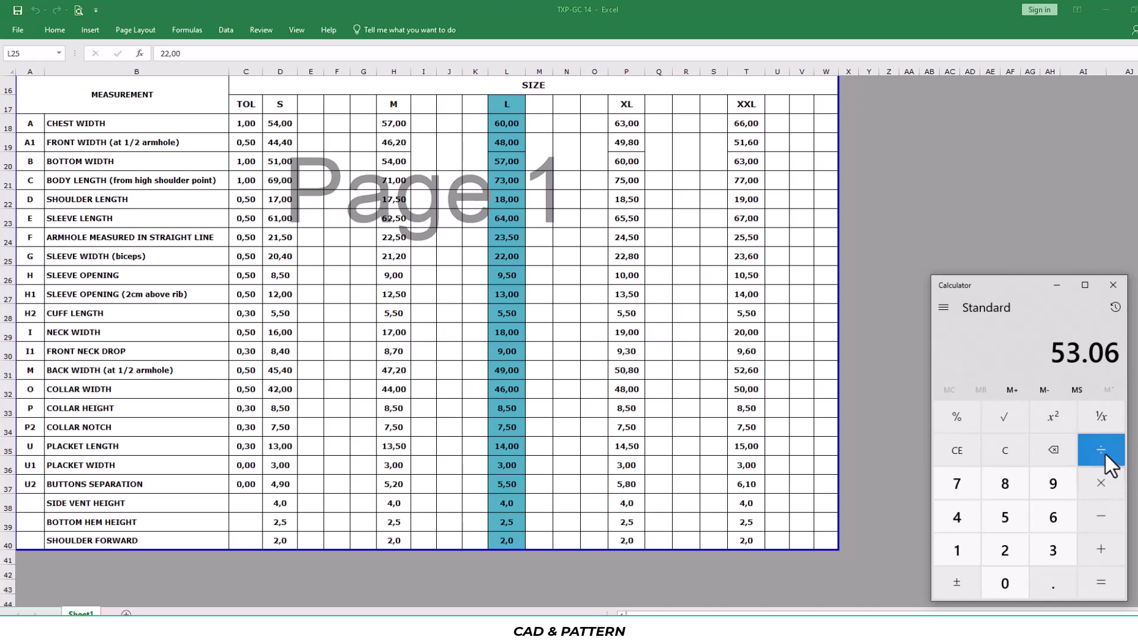
- Divide the combined armhole length by 4
click(1103, 452)
click(960, 518)
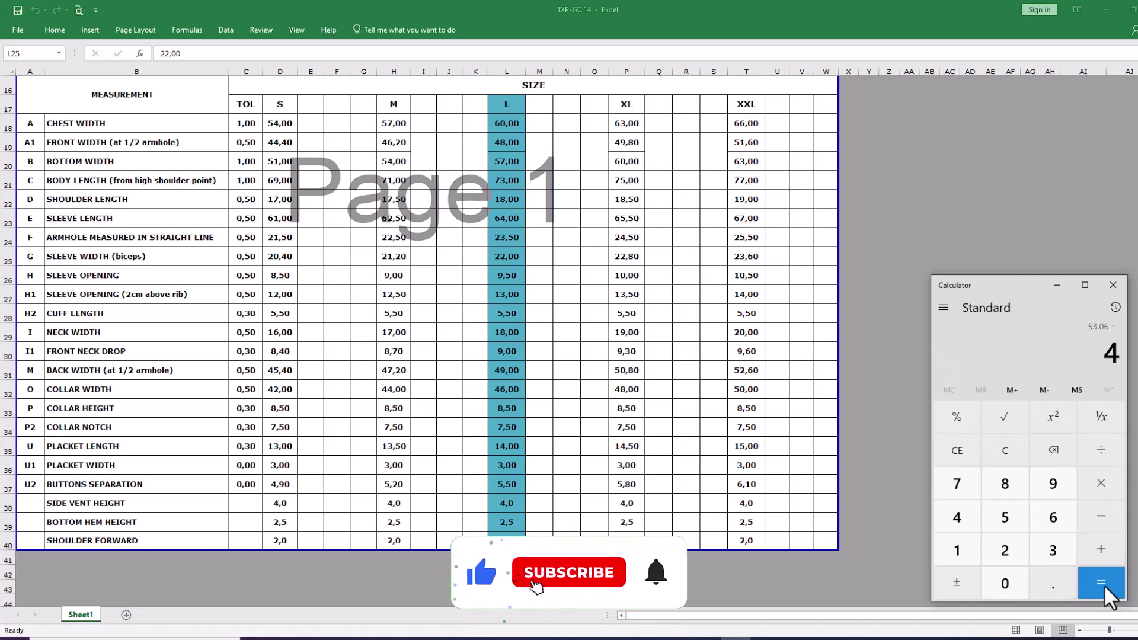
click(1103, 585)
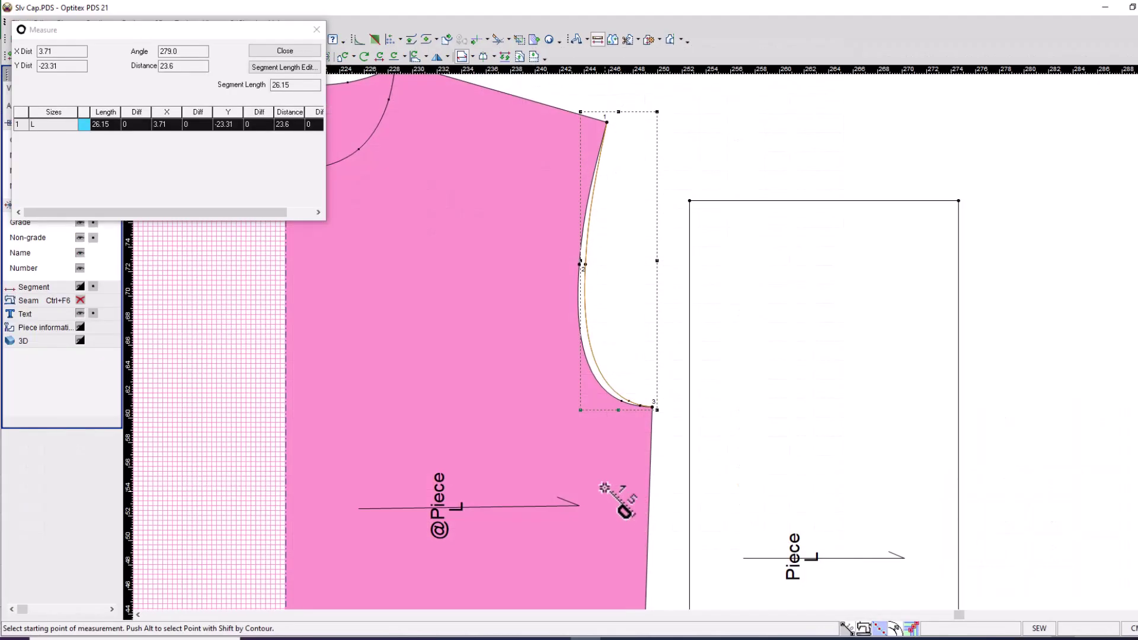
- In Optitex PDS, close the armhole measurement and add a point on the rectangle's outer long edge, 13.265 from its upper corner
scroll(907, 363, down, 2)
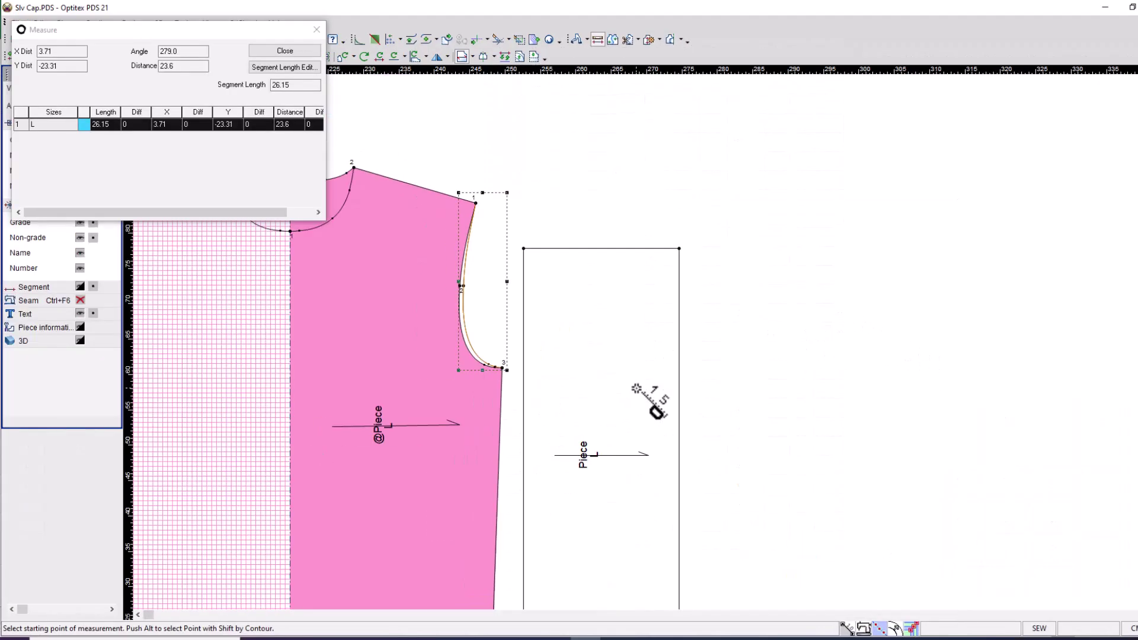
key(Escape)
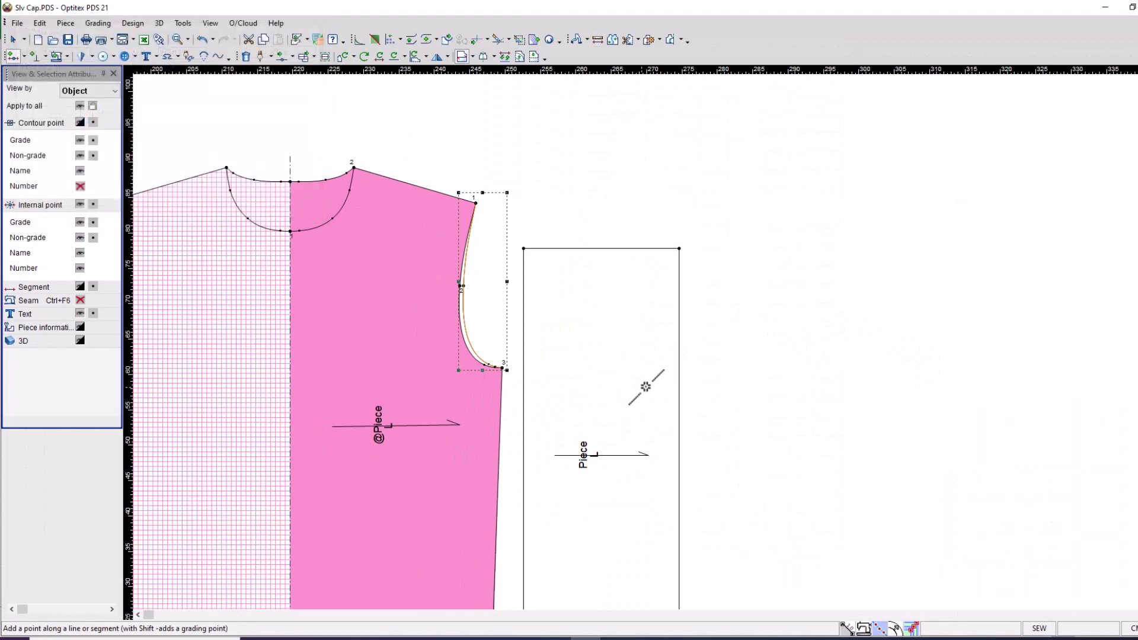
click(680, 295)
drag(178, 155, 866, 149)
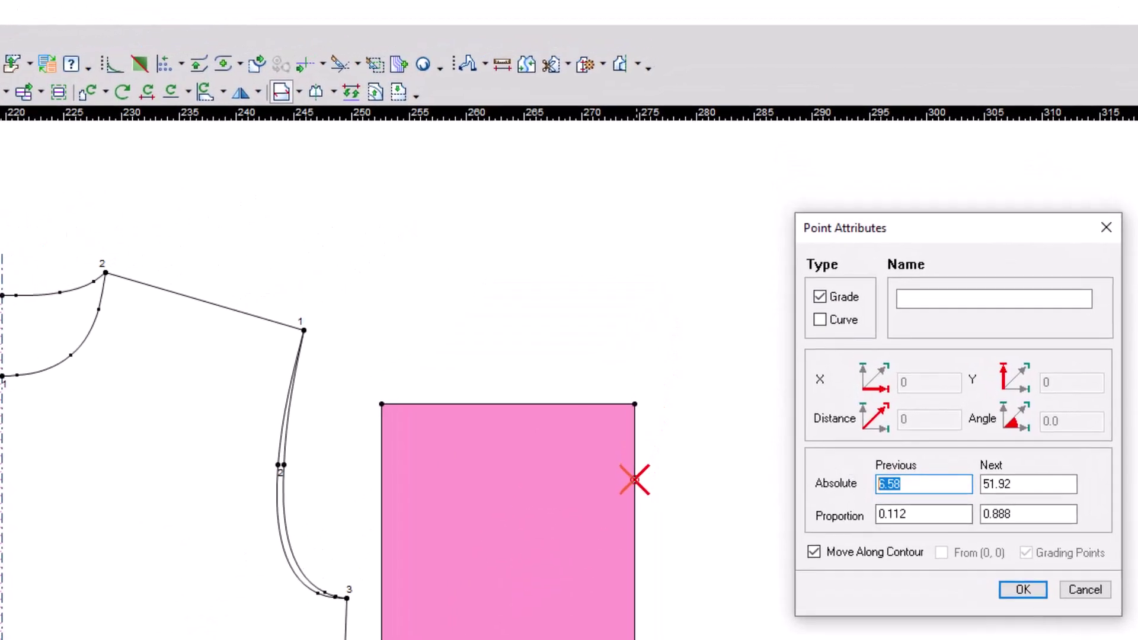
key(alt+Tab)
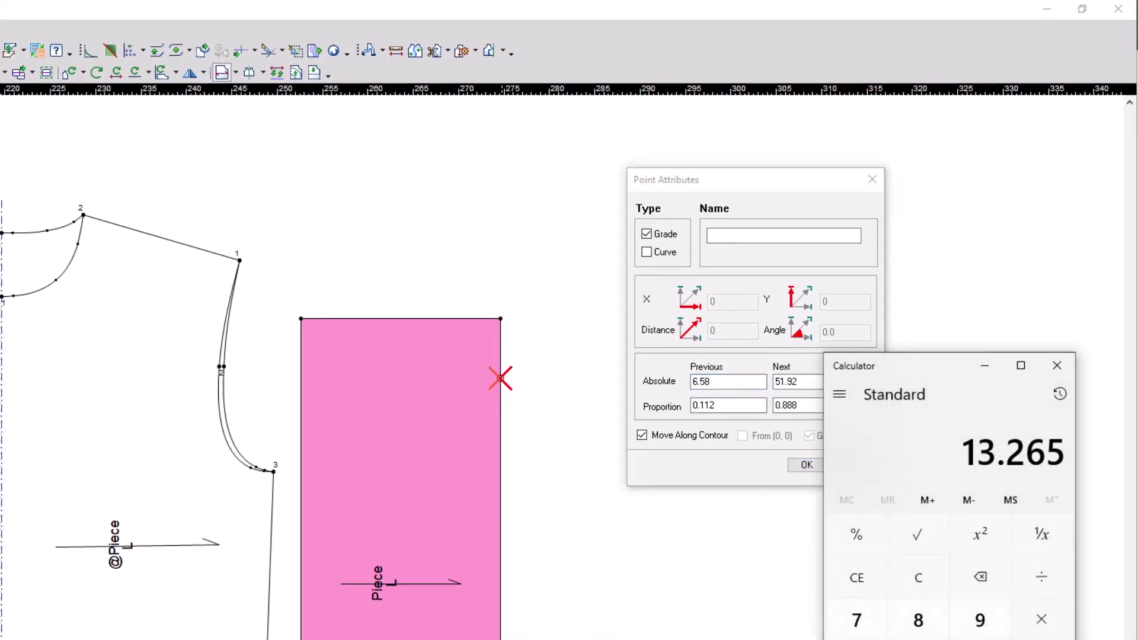
key(ctrl+super+o)
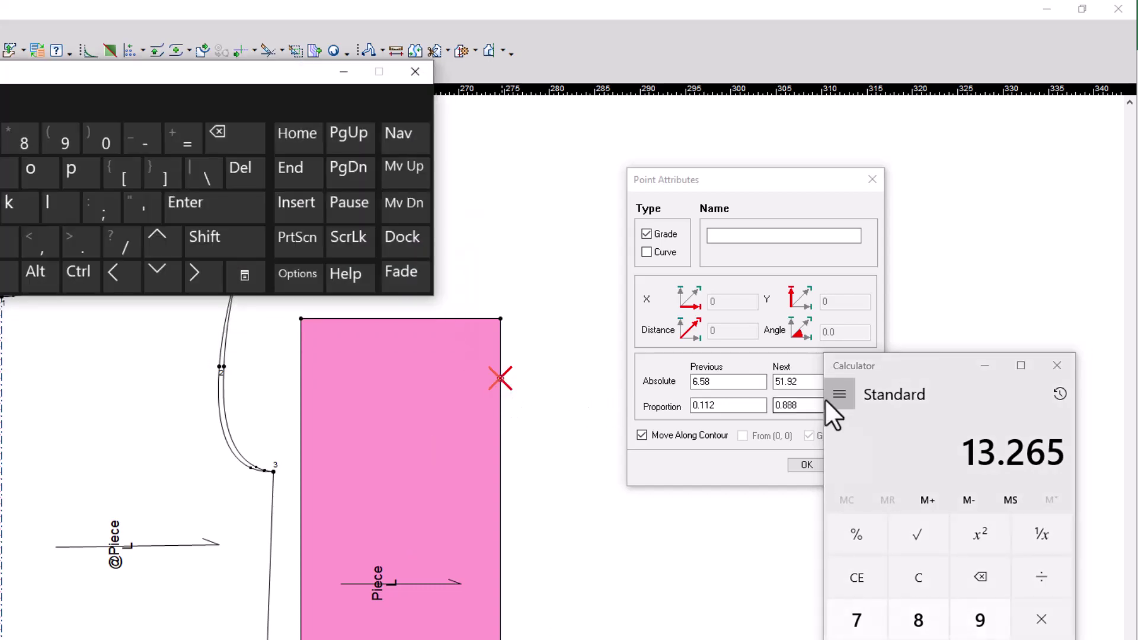
double_click(759, 383)
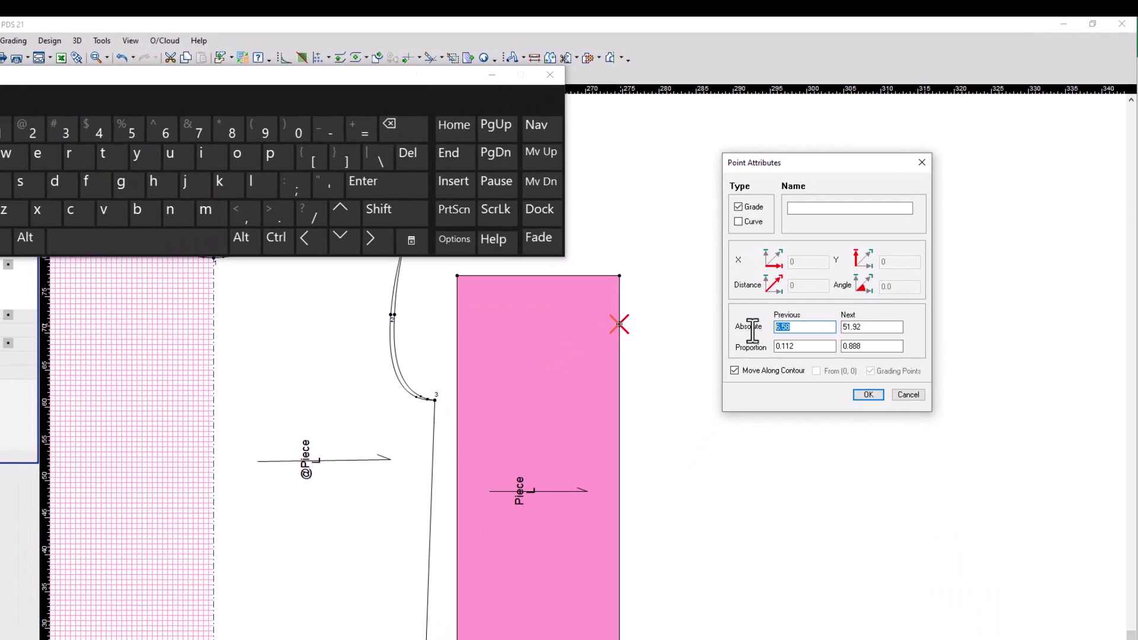
click(5, 137)
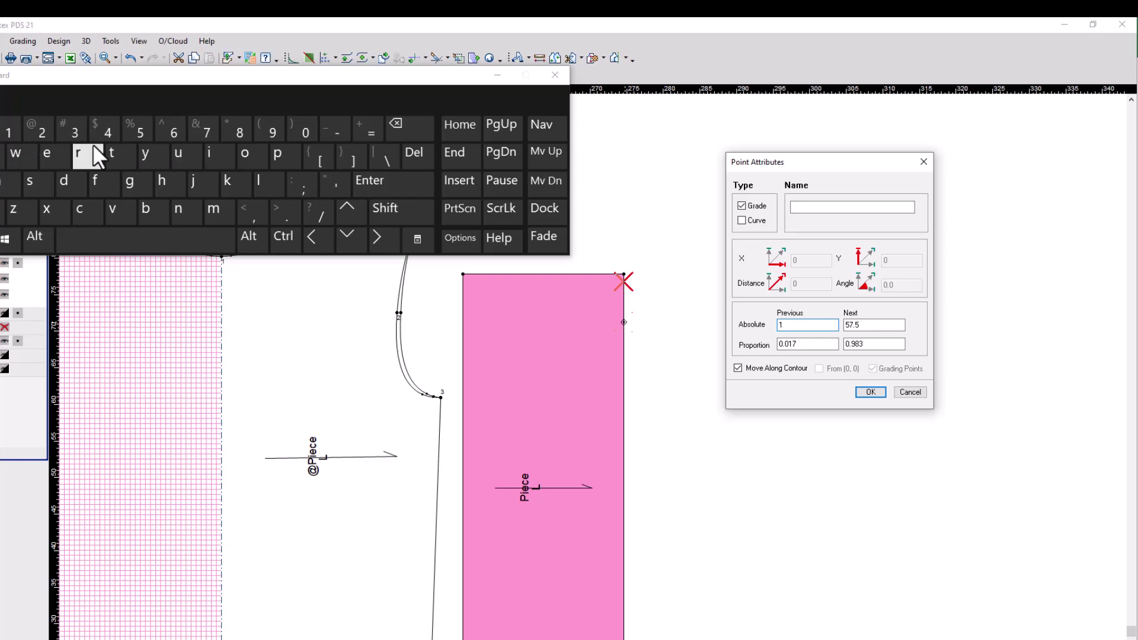
click(72, 130)
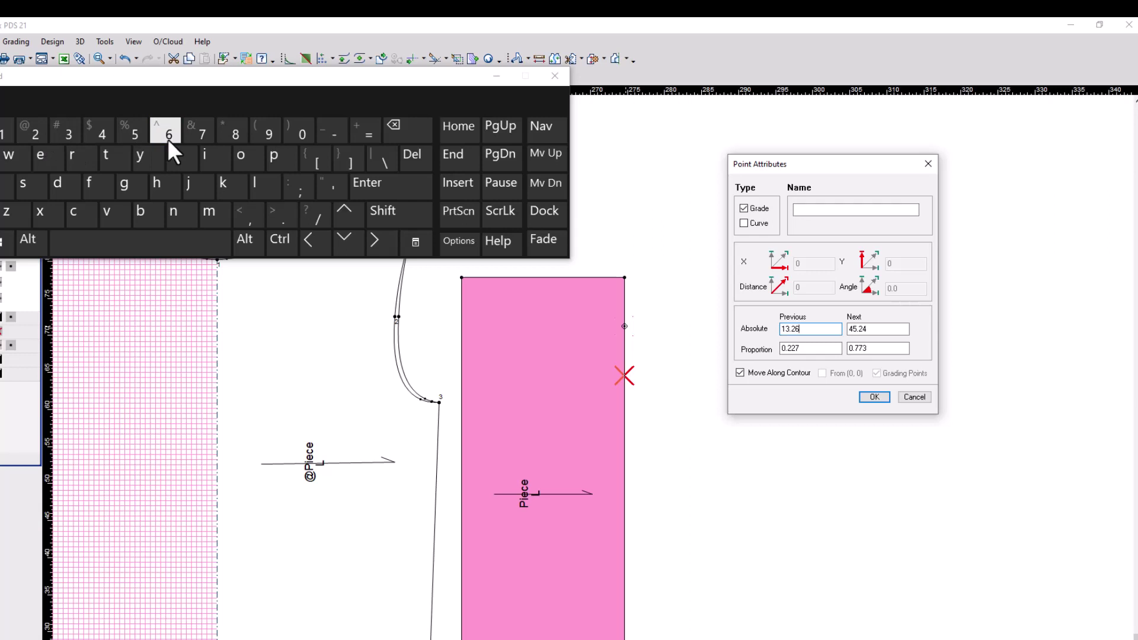
click(134, 130)
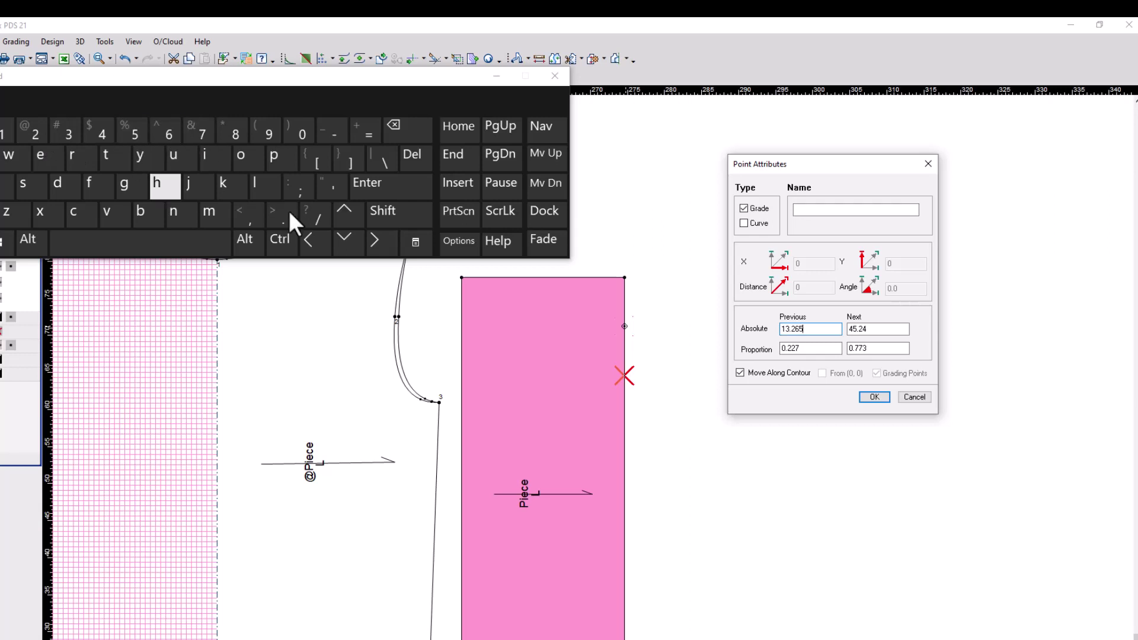
click(874, 397)
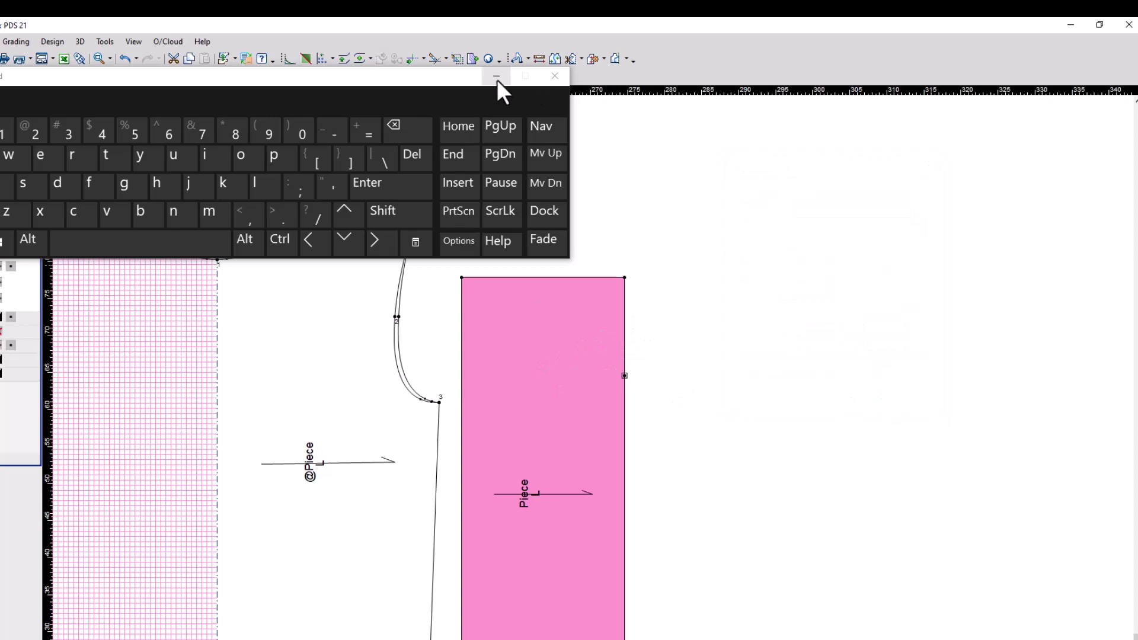
- Using the size L sleeve opening measured 2 cm above the rib, add a point on the rectangle's lower edge, 13 from the corner nearest the body
scroll(609, 482, down, 2)
scroll(584, 415, up, 3)
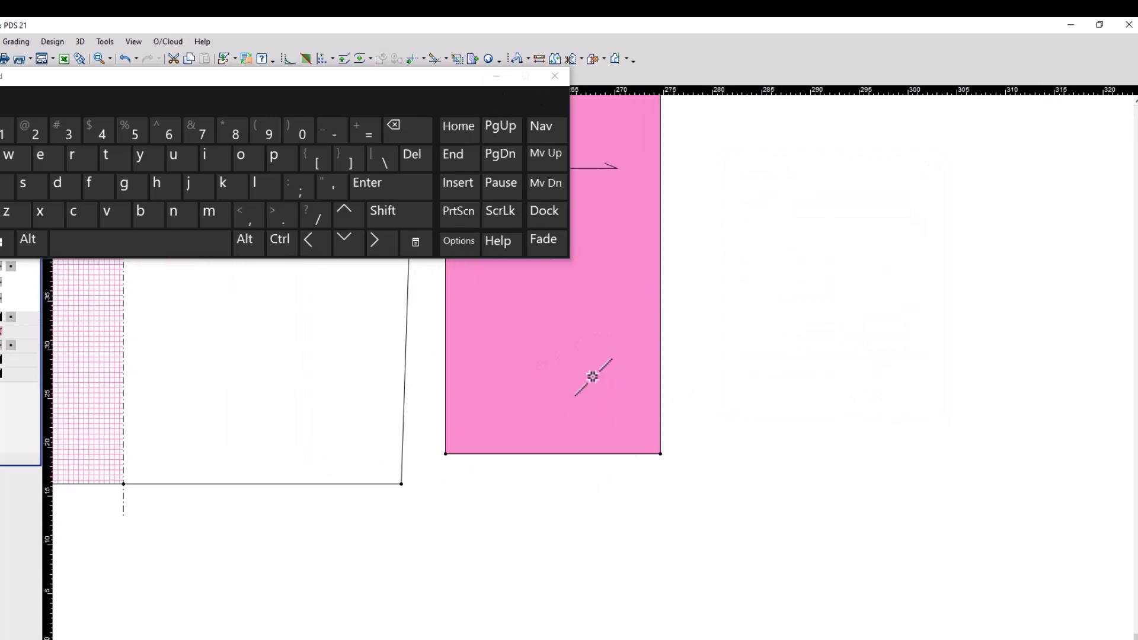
click(479, 453)
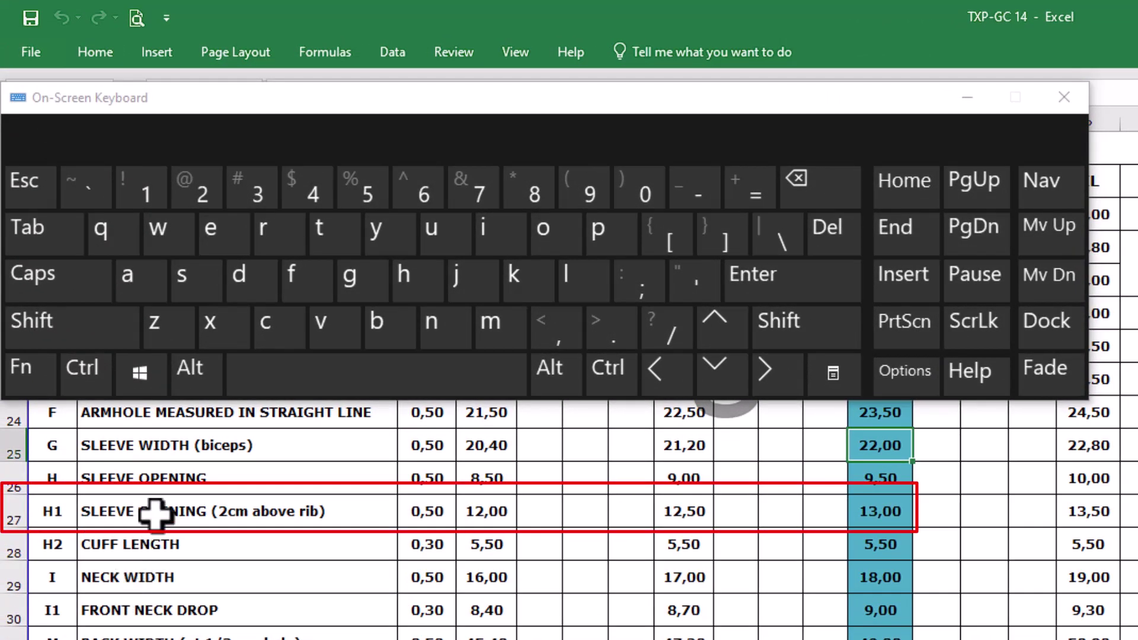
drag(165, 482, 900, 483)
drag(127, 510, 867, 514)
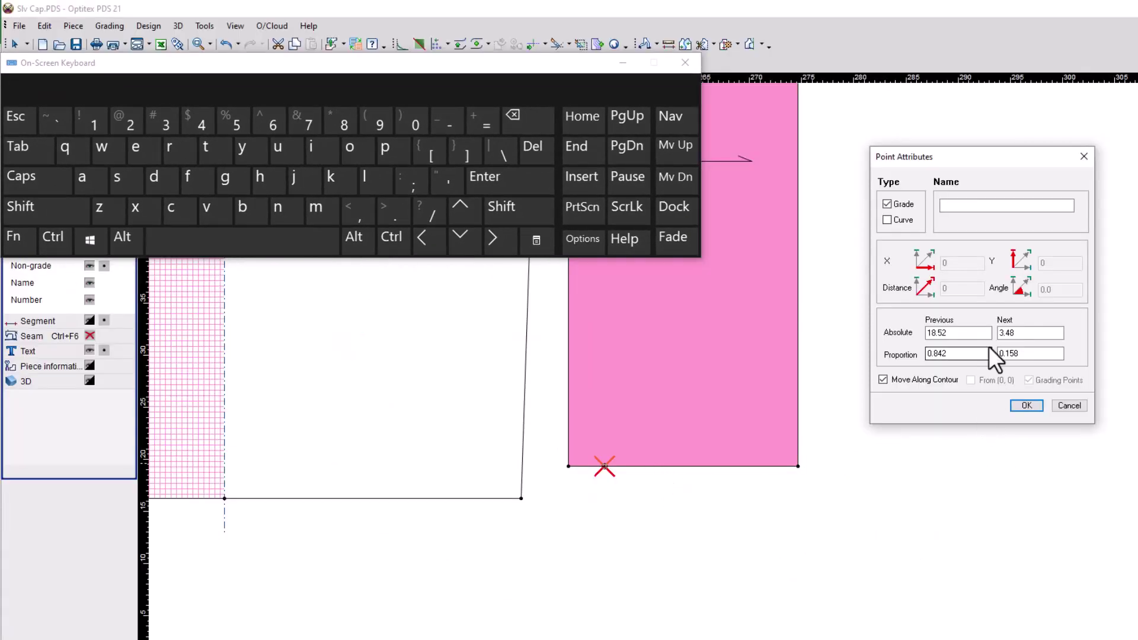
text(13)
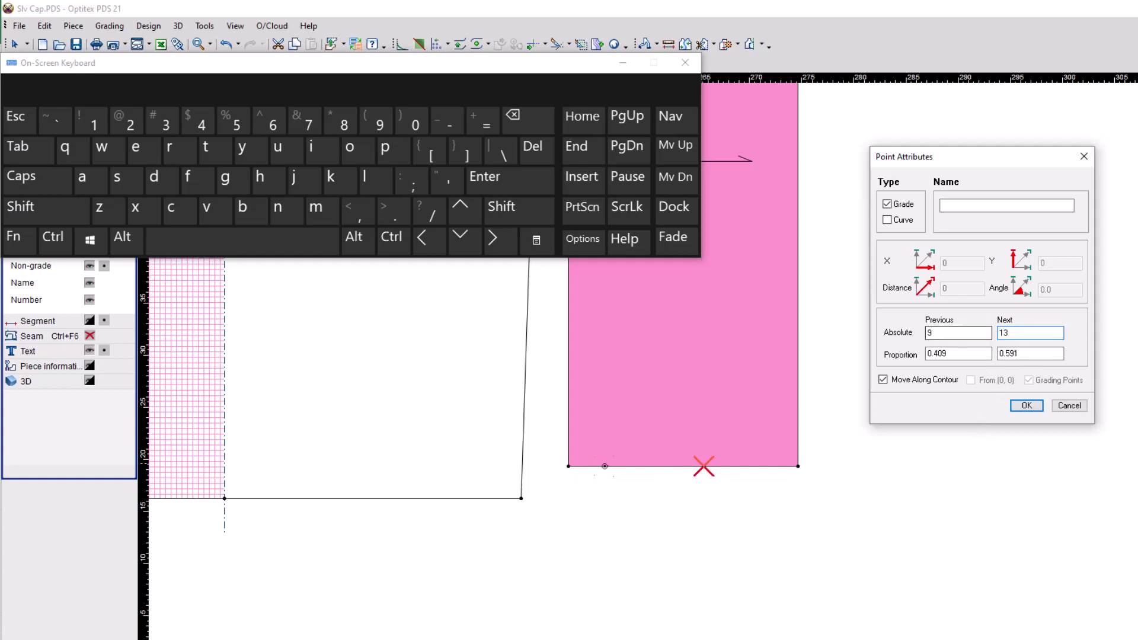
click(1031, 407)
- Hide the on-screen keyboard and delete the rectangle's two outer corner points to slant the cap and underarm lines
scroll(813, 338, down, 3)
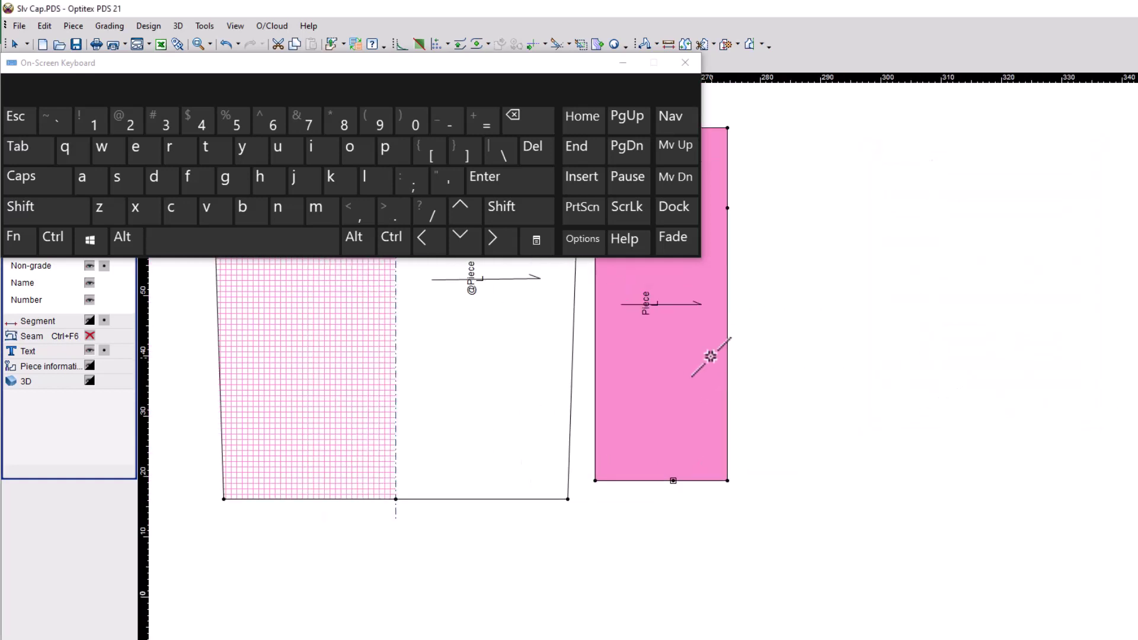
scroll(717, 354, up, 2)
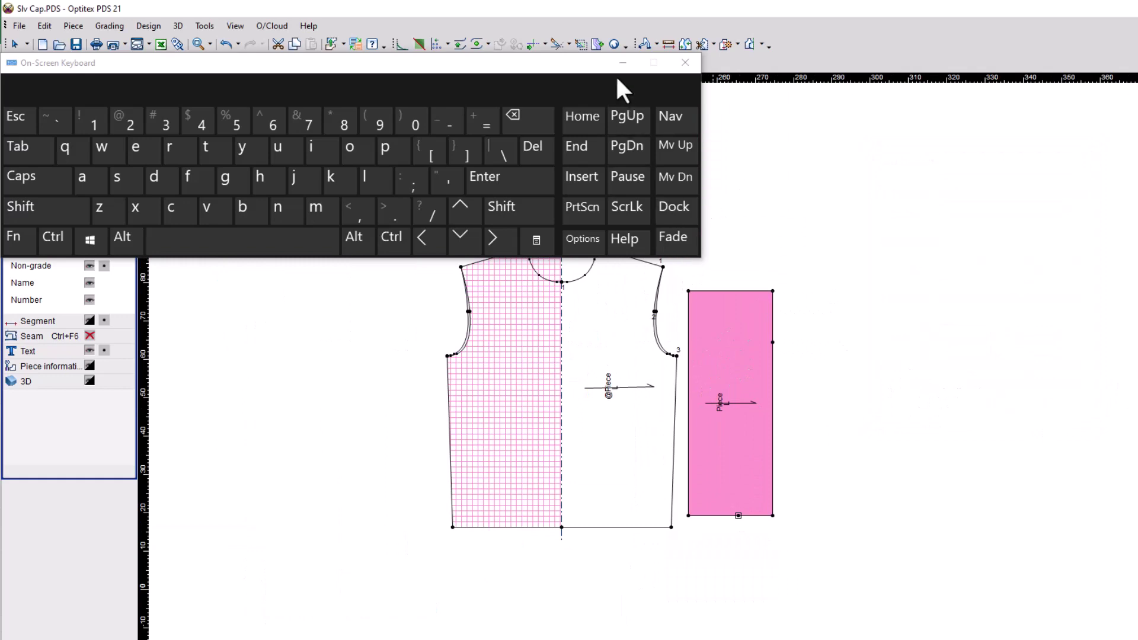
click(623, 62)
scroll(735, 469, up, 2)
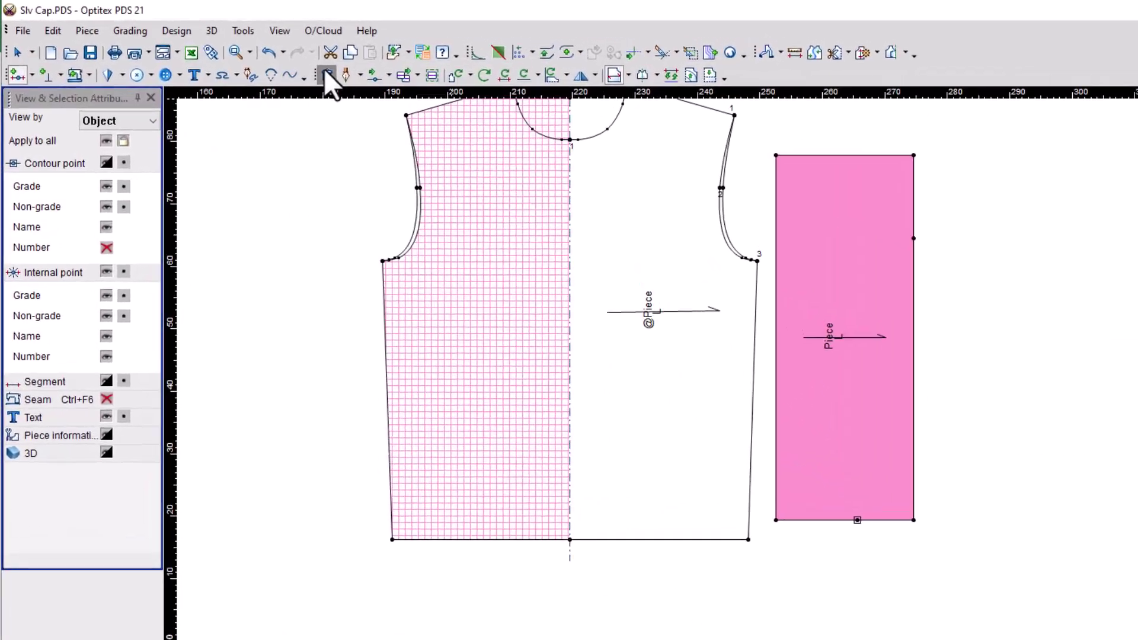
click(273, 62)
click(768, 130)
click(1055, 179)
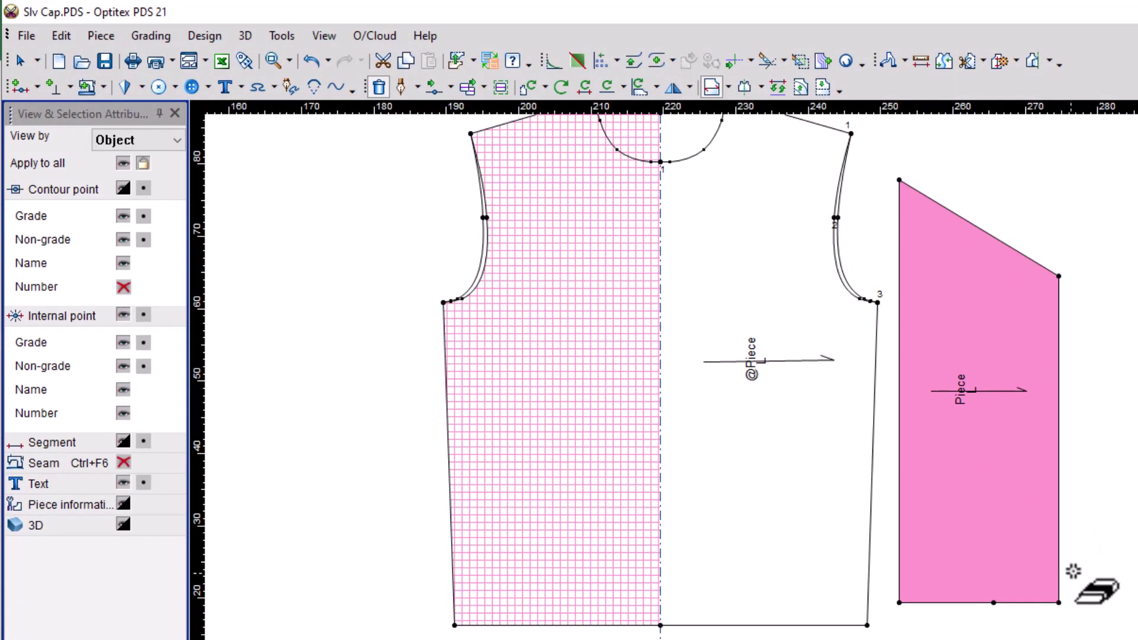
click(1058, 602)
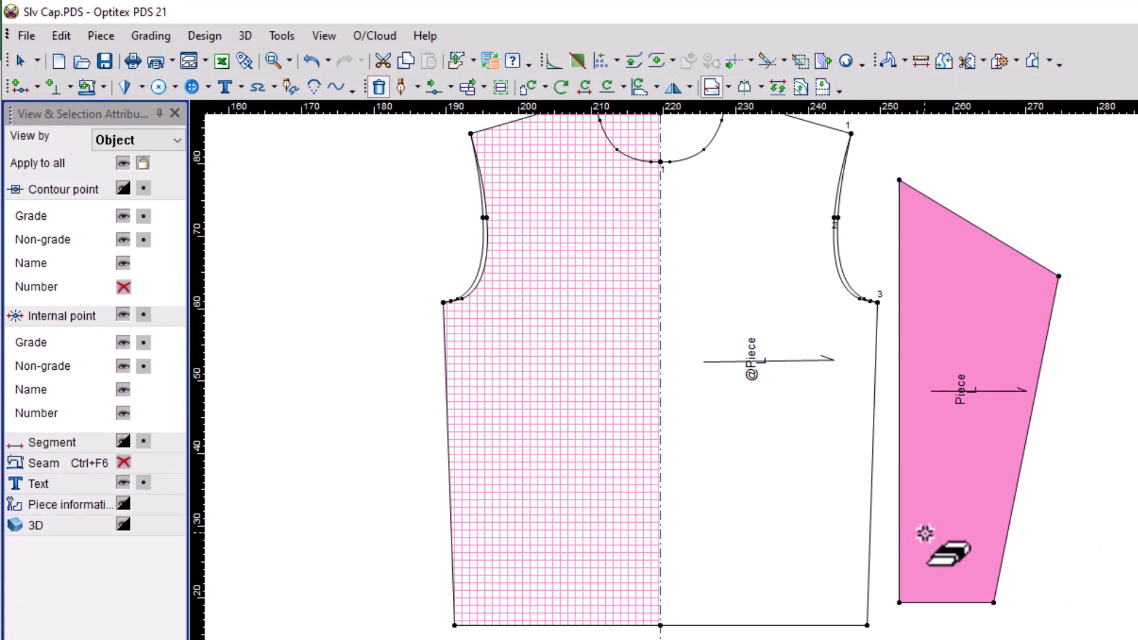
- Mirror the sleeve piece into a full symmetric sleeve about its straight vertical edge
key(h)
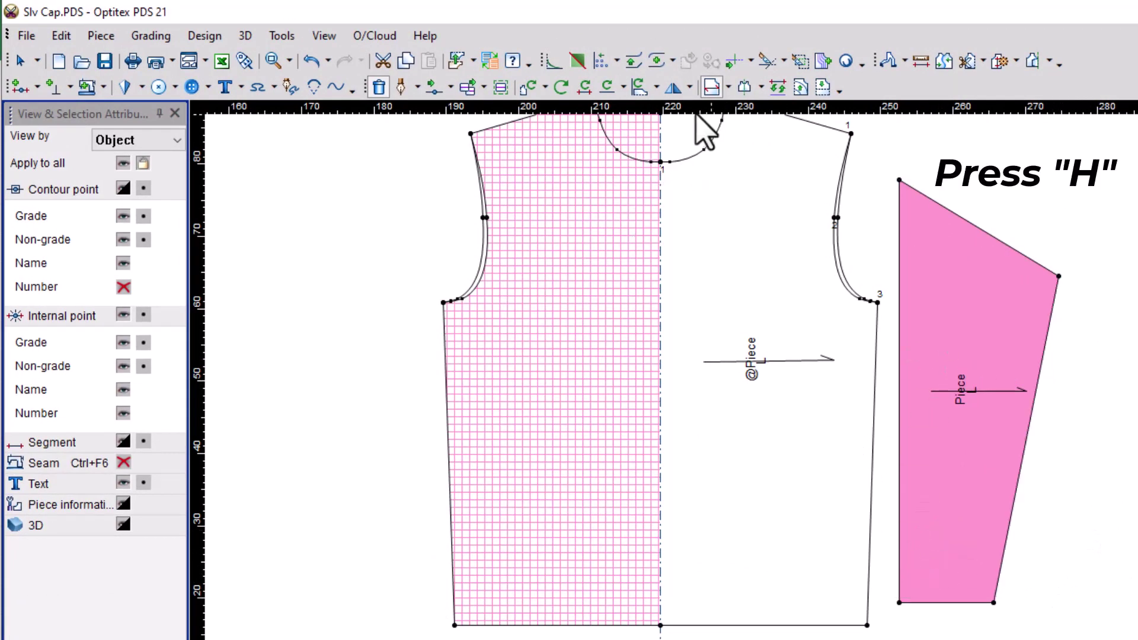
click(761, 87)
click(777, 118)
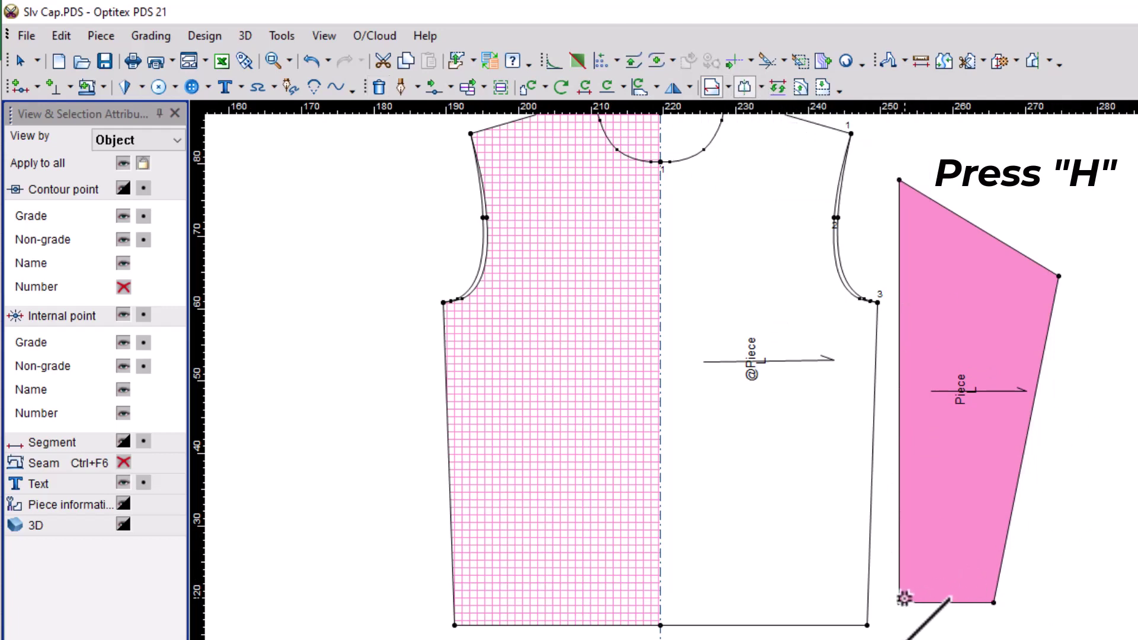
click(898, 602)
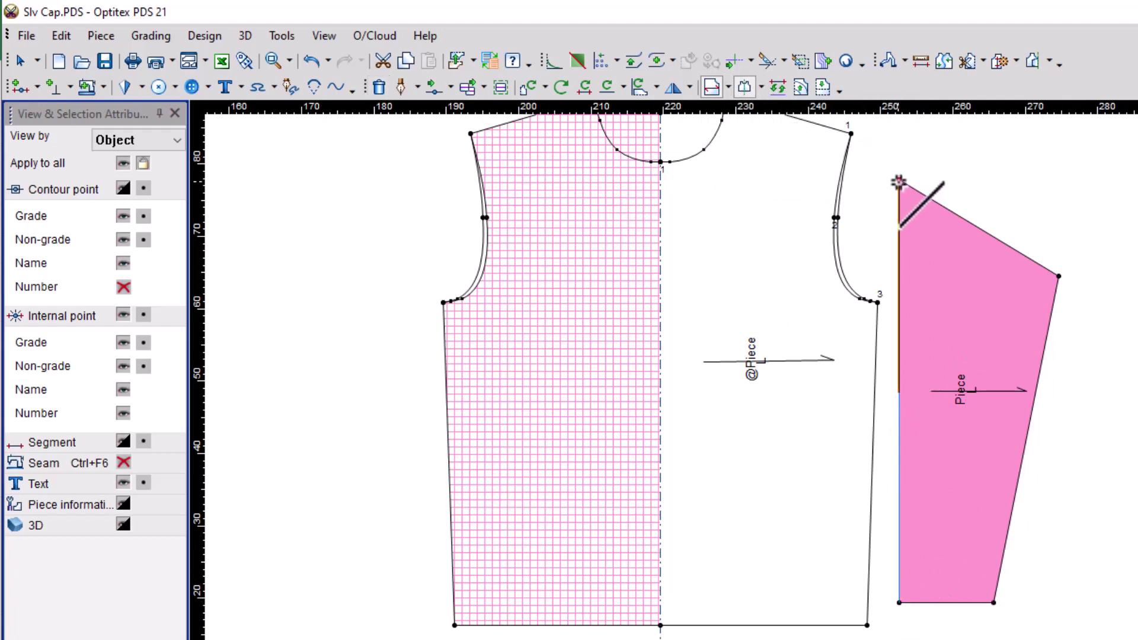
click(899, 180)
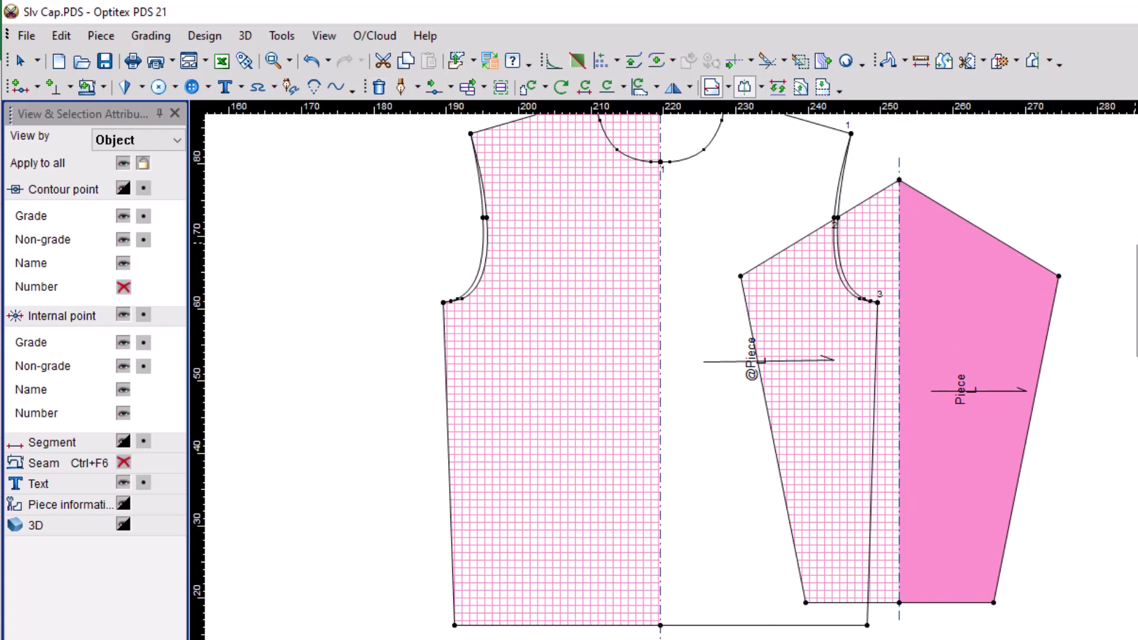
- Move the mirrored sleeve piece clear of the body piece
key(Escape)
key(space)
click(1137, 309)
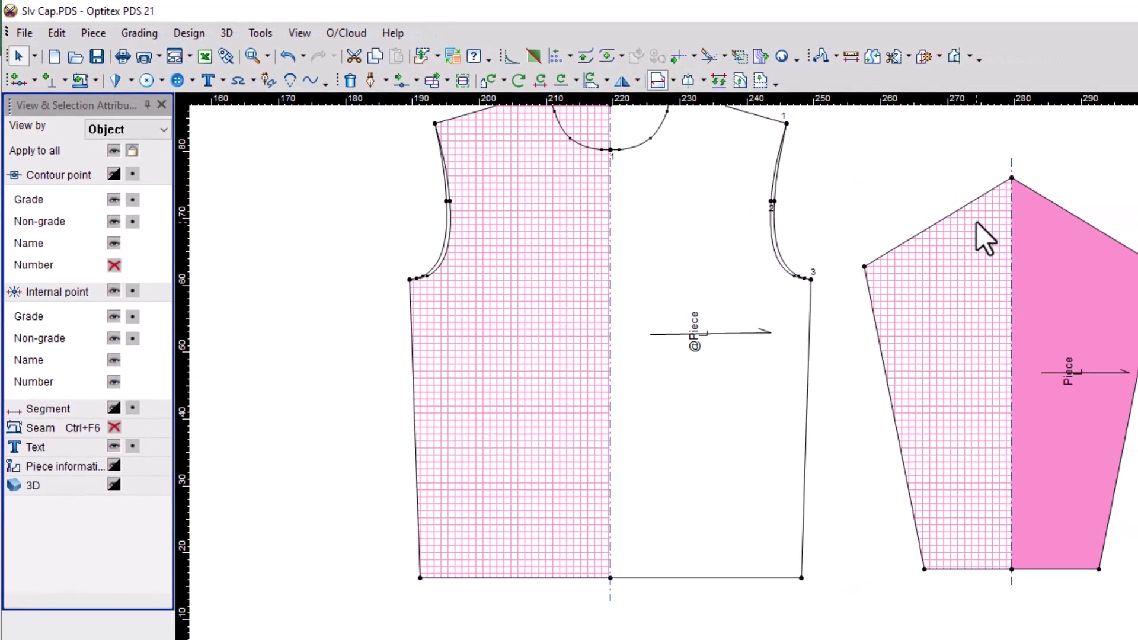
- Bend the slanted sleeve cap line into a curve by moving a point from its middle to just beside the cap's peak
scroll(1059, 239, up, 2)
scroll(798, 421, up, 3)
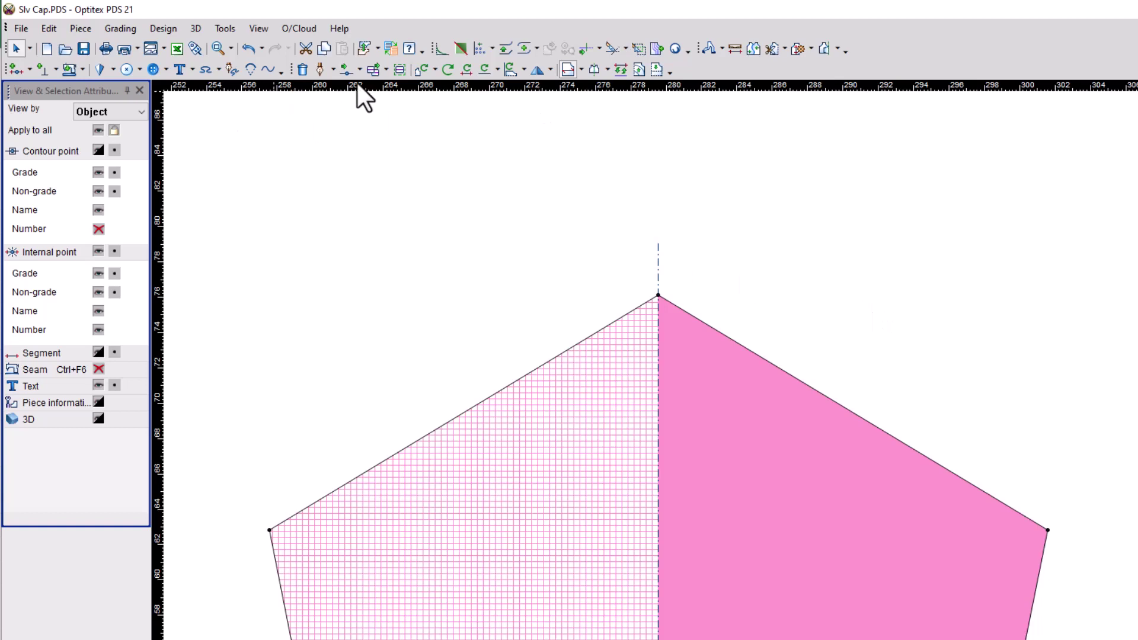
click(346, 70)
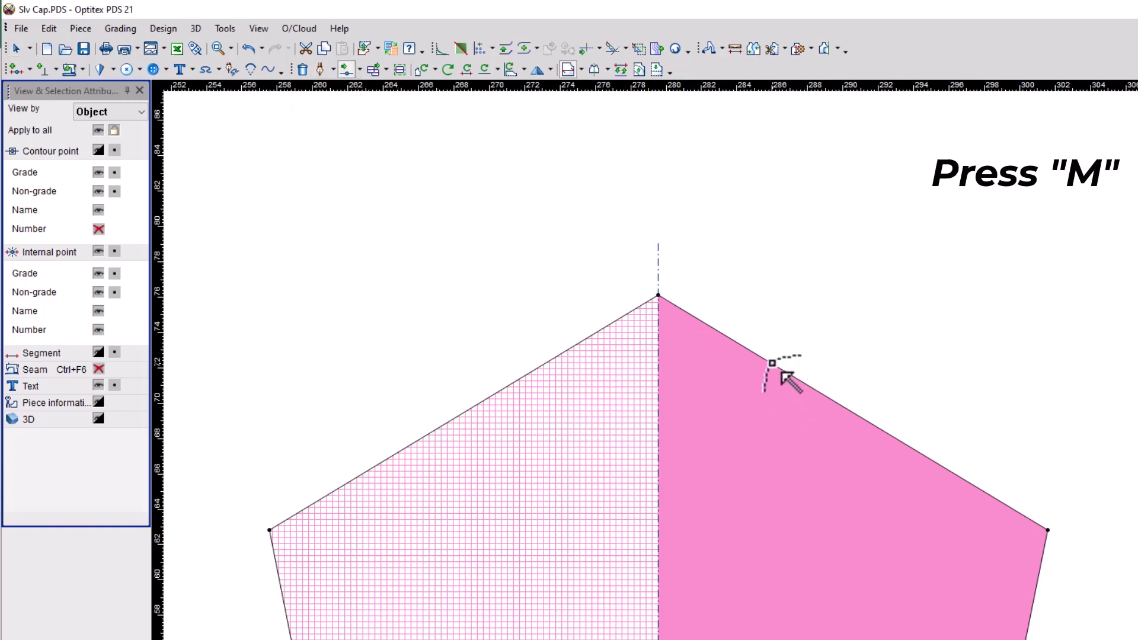
key(m)
scroll(681, 296, up, 1)
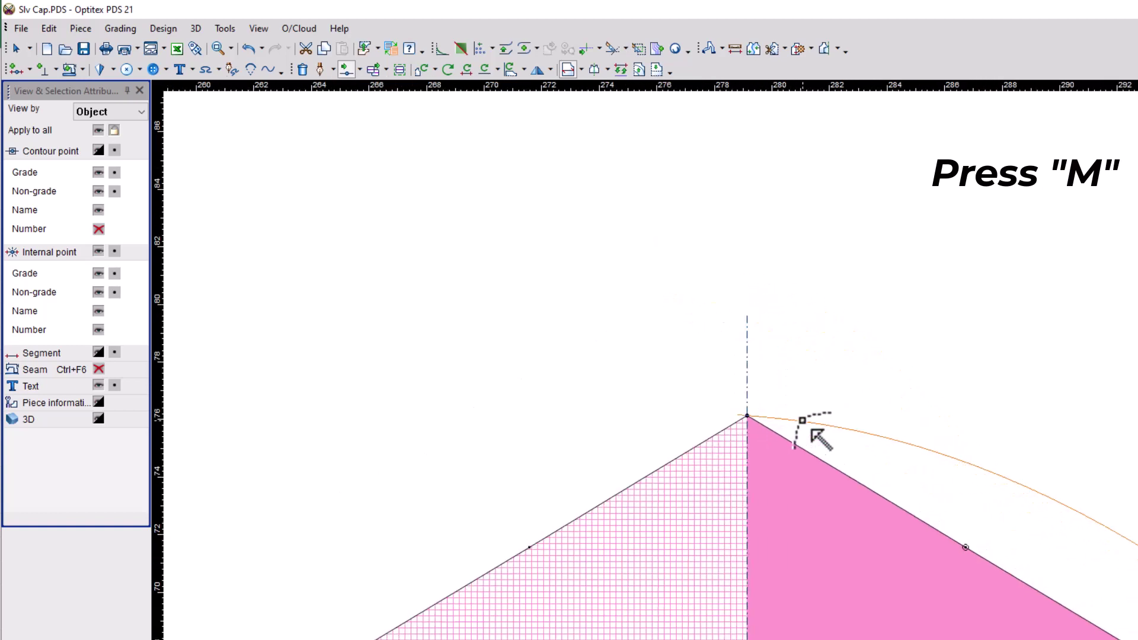
scroll(810, 431, up, 5)
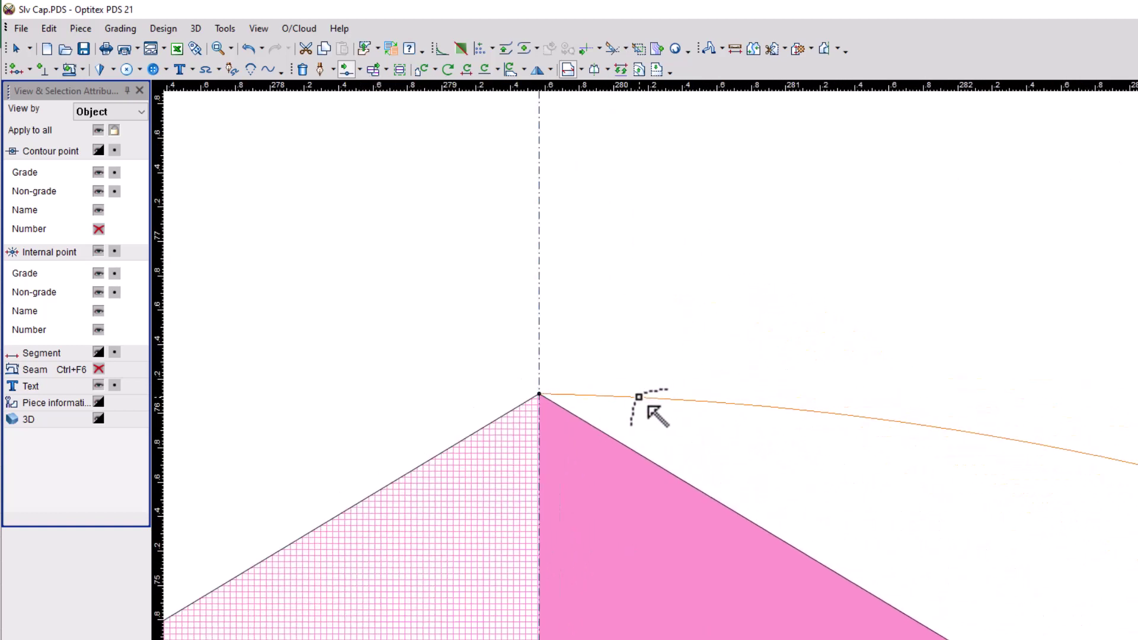
click(631, 396)
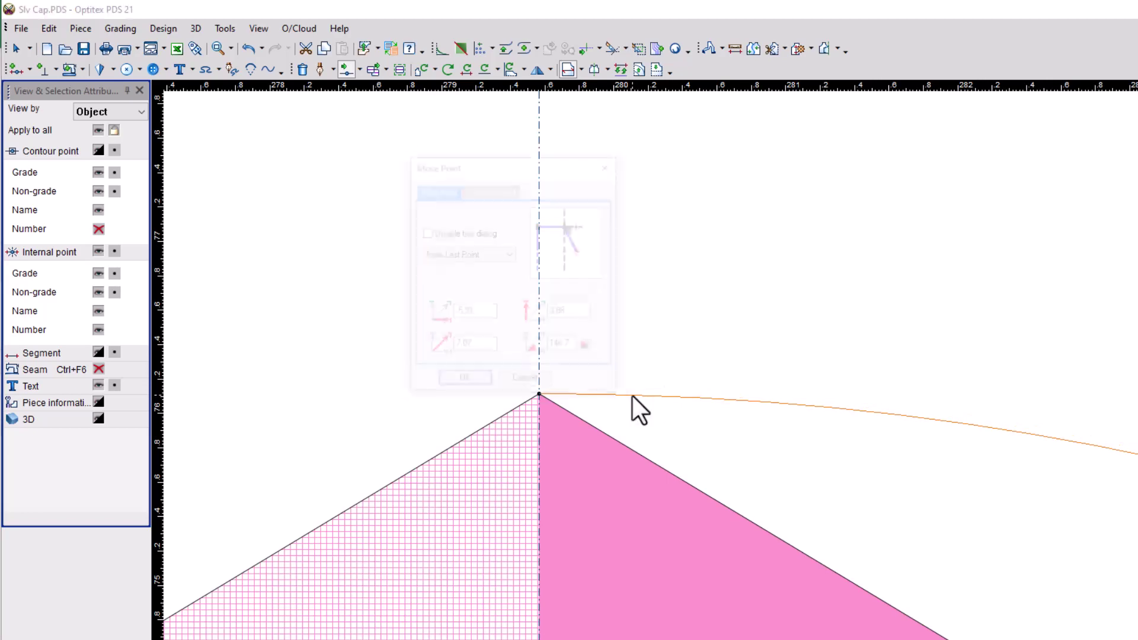
click(476, 382)
scroll(807, 432, down, 5)
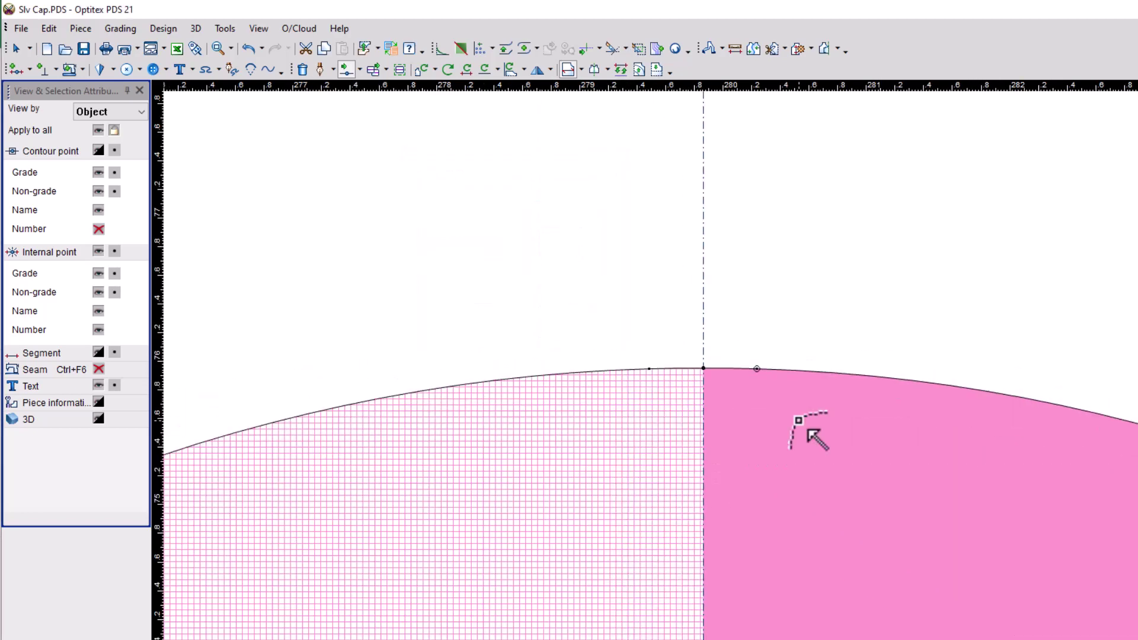
- Hollow the lower sleeve cap near the underarm by moving a curve point about 1.29 cm outward and 3.15 cm down
scroll(775, 414, down, 3)
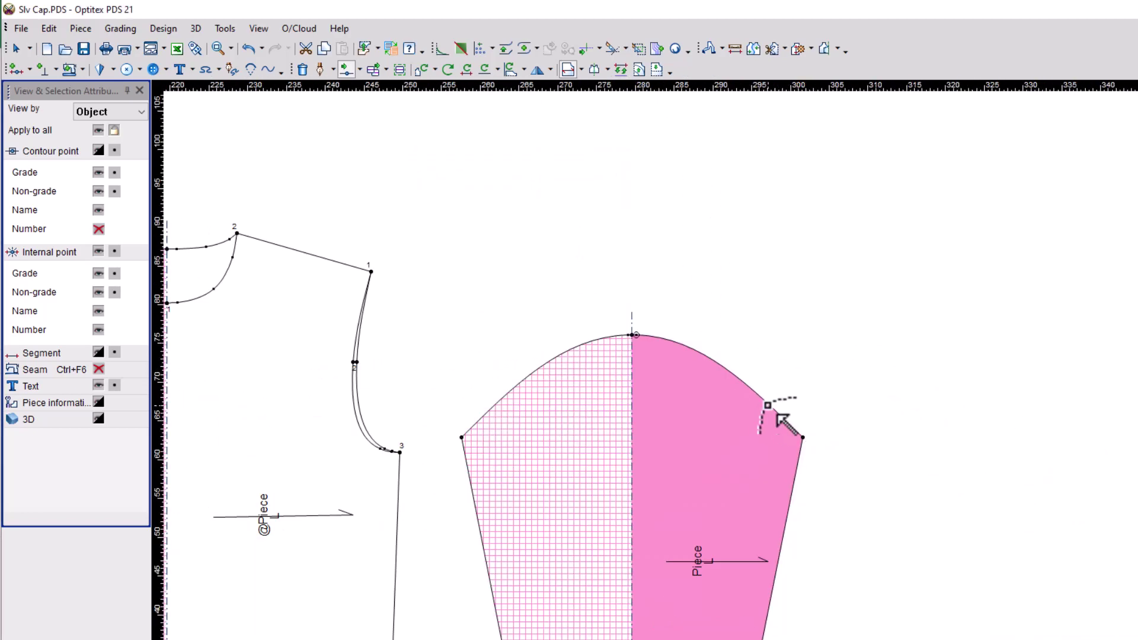
scroll(816, 435, up, 5)
click(803, 422)
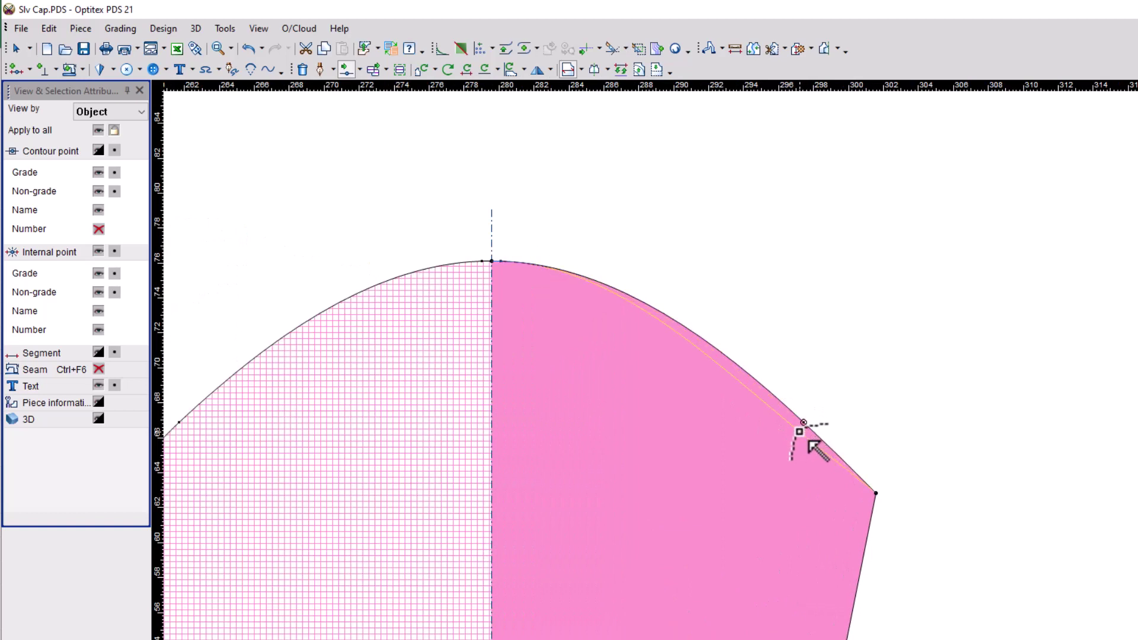
click(833, 484)
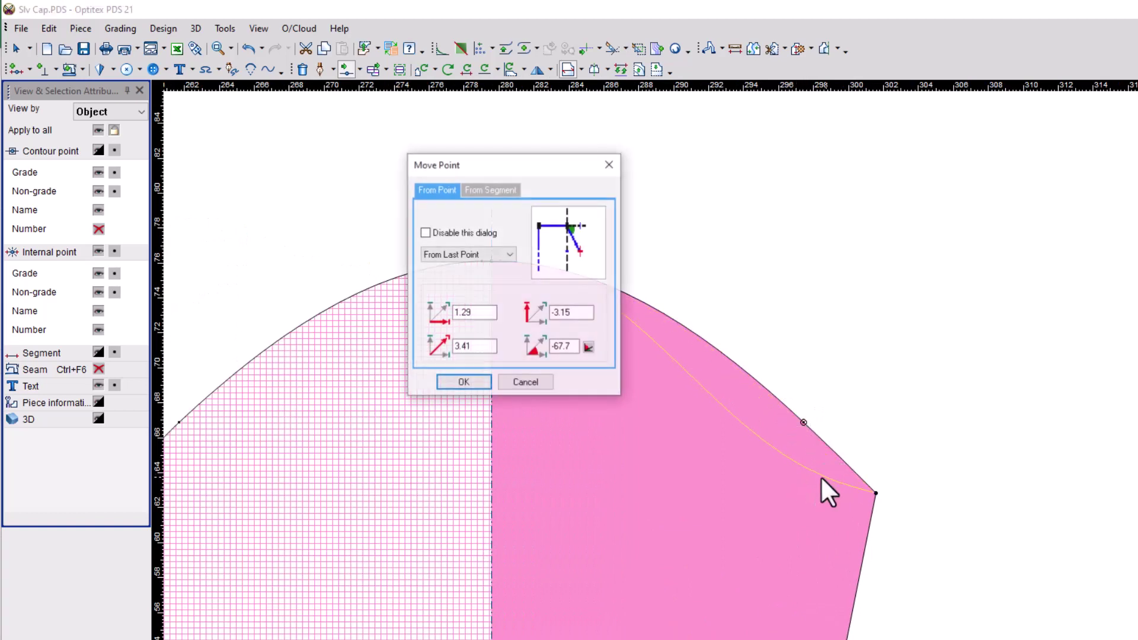
click(482, 385)
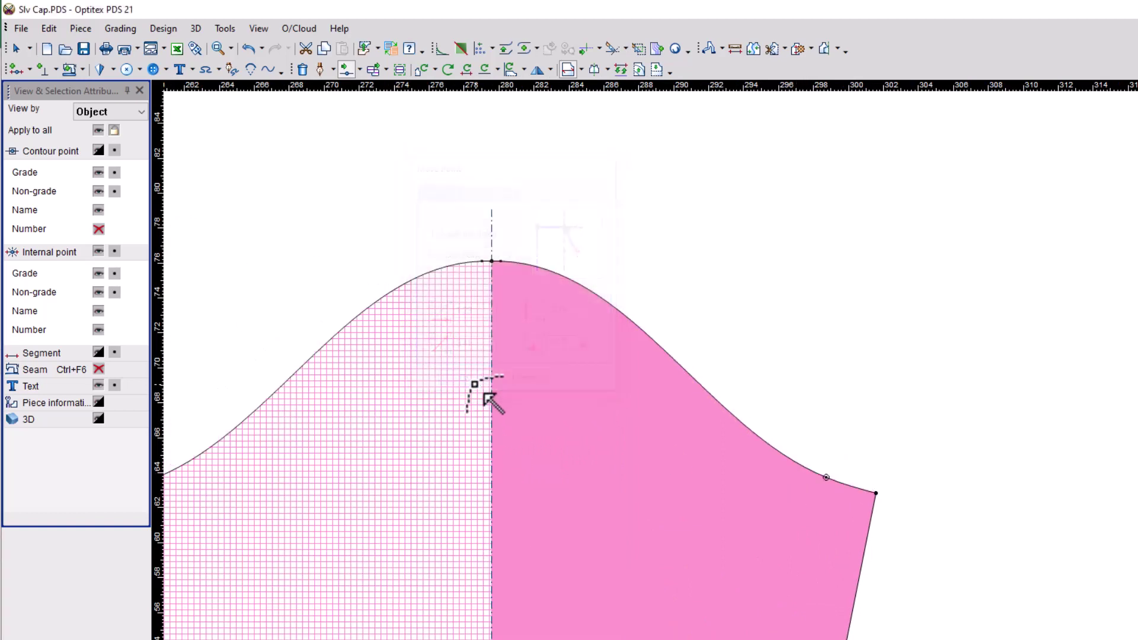
- Round out the upper half of the sleeve cap by moving a point from the middle of its curve slightly up and outward
click(668, 355)
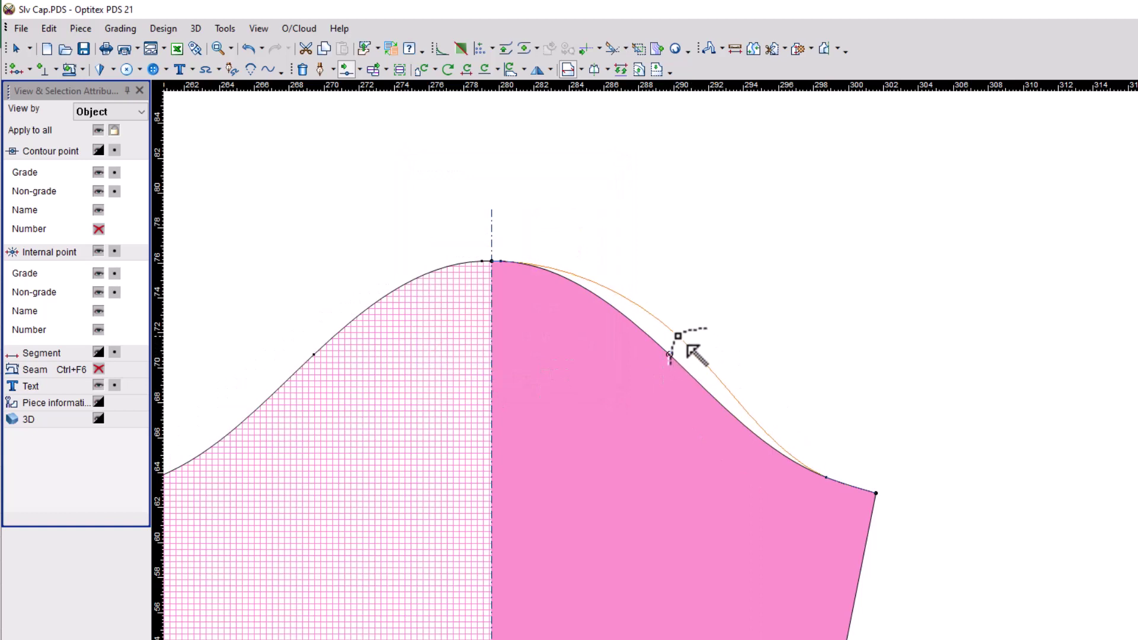
click(686, 345)
click(479, 381)
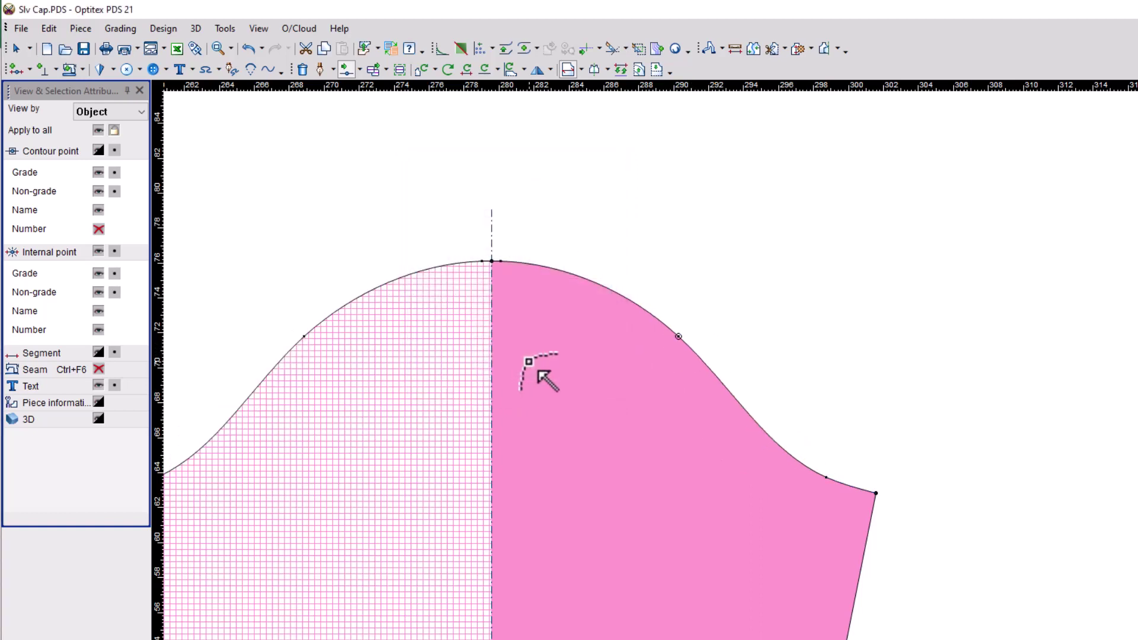
- Show the segment lengths and compare the sleeve cap length with the armhole lengths on the body piece
scroll(675, 347, up, 2)
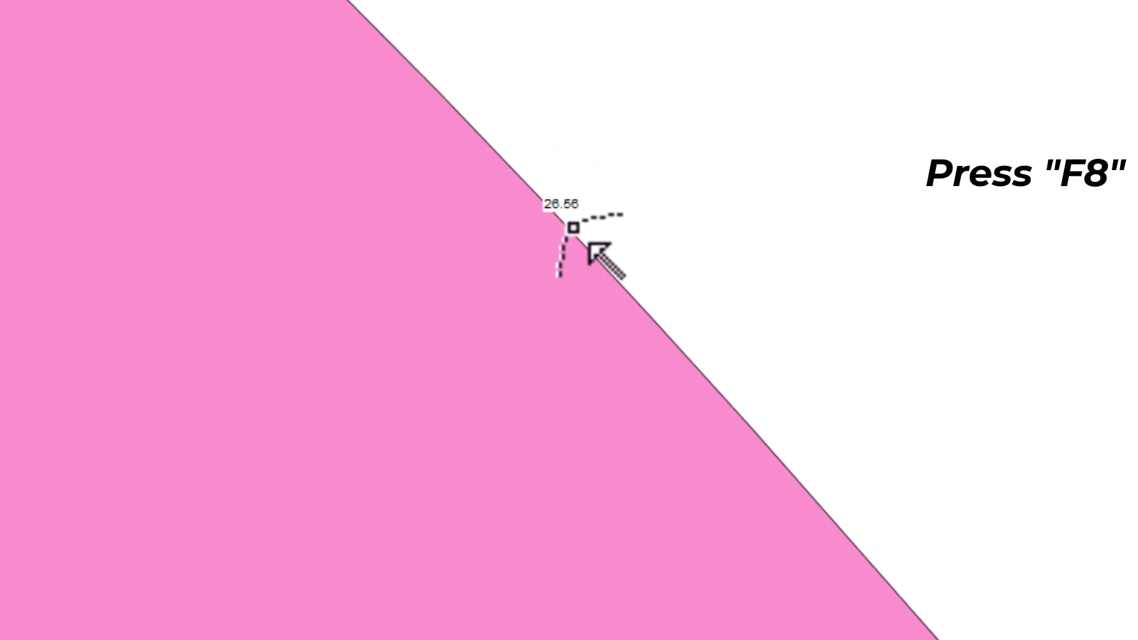
scroll(574, 274, down, 5)
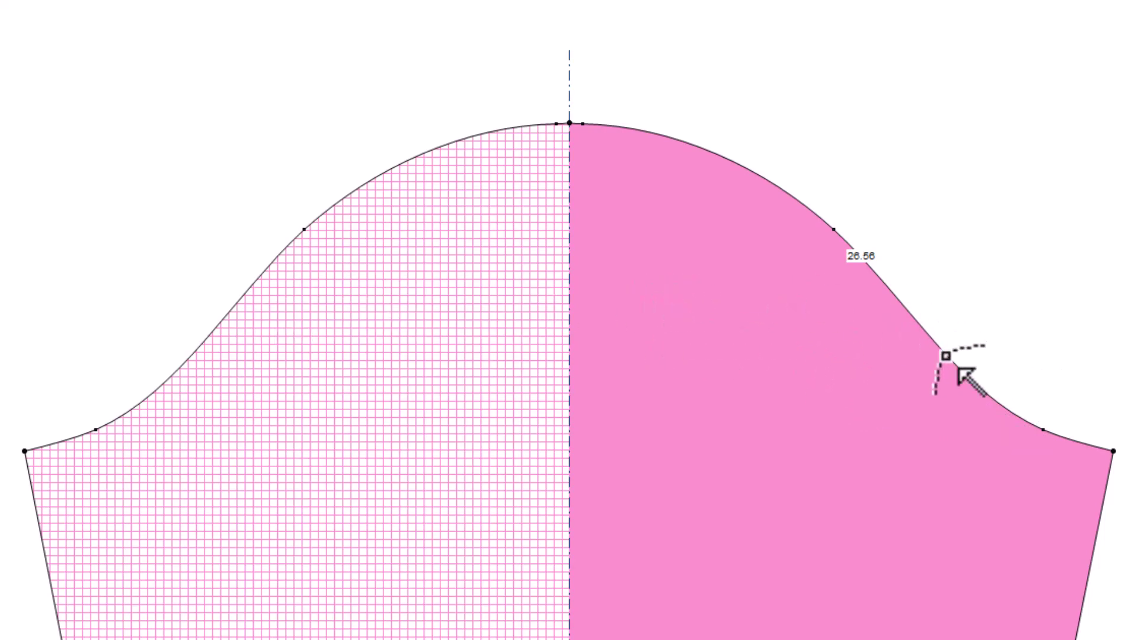
scroll(753, 501, down, 3)
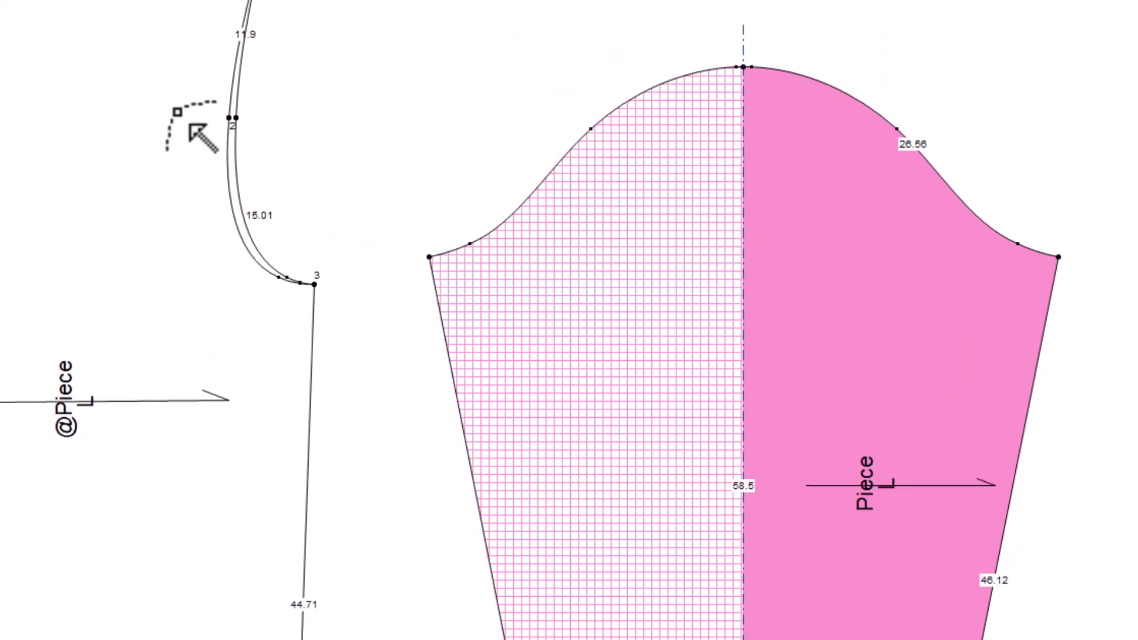
middle_drag(246, 145, 632, 340)
scroll(632, 341, down, 2)
click(637, 347)
scroll(687, 344, up, 5)
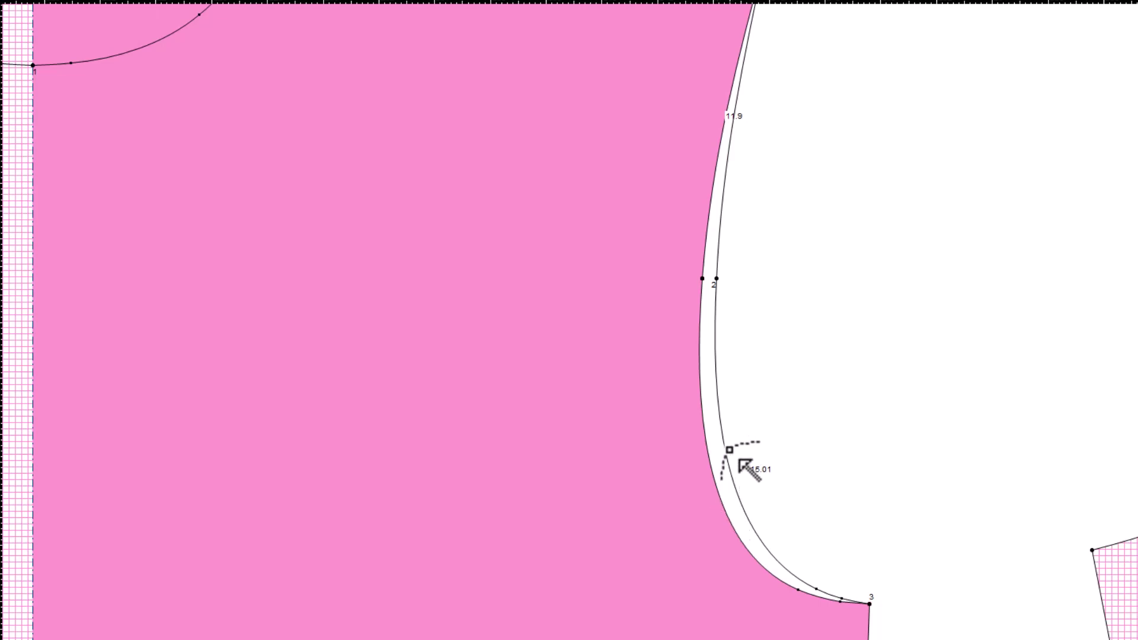
scroll(652, 341, down, 3)
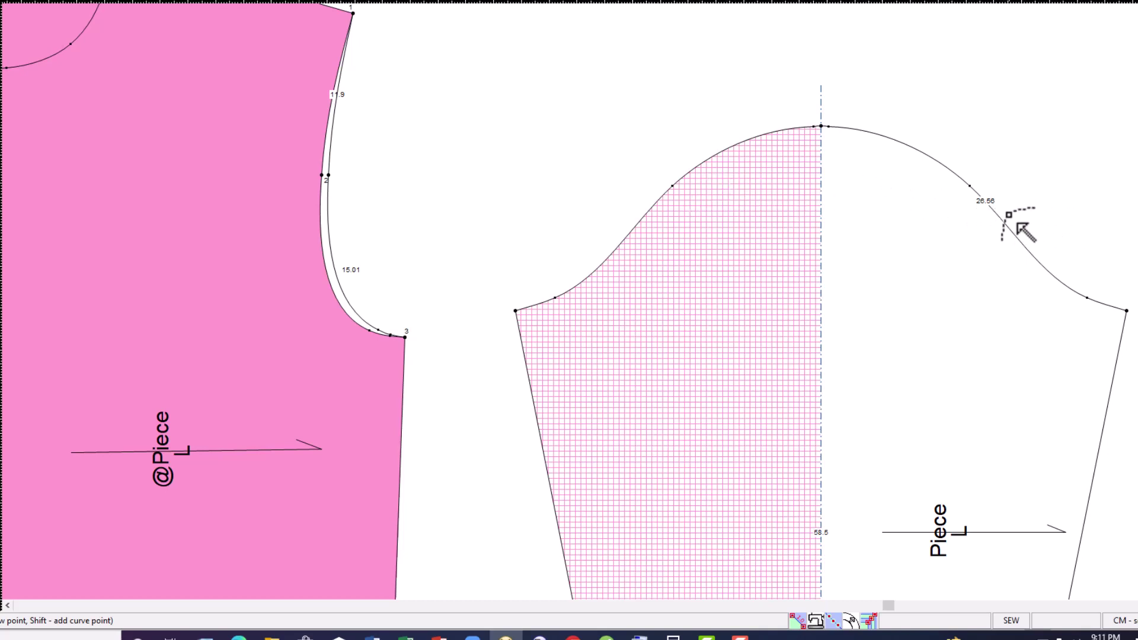
scroll(1016, 224, up, 3)
scroll(584, 312, down, 4)
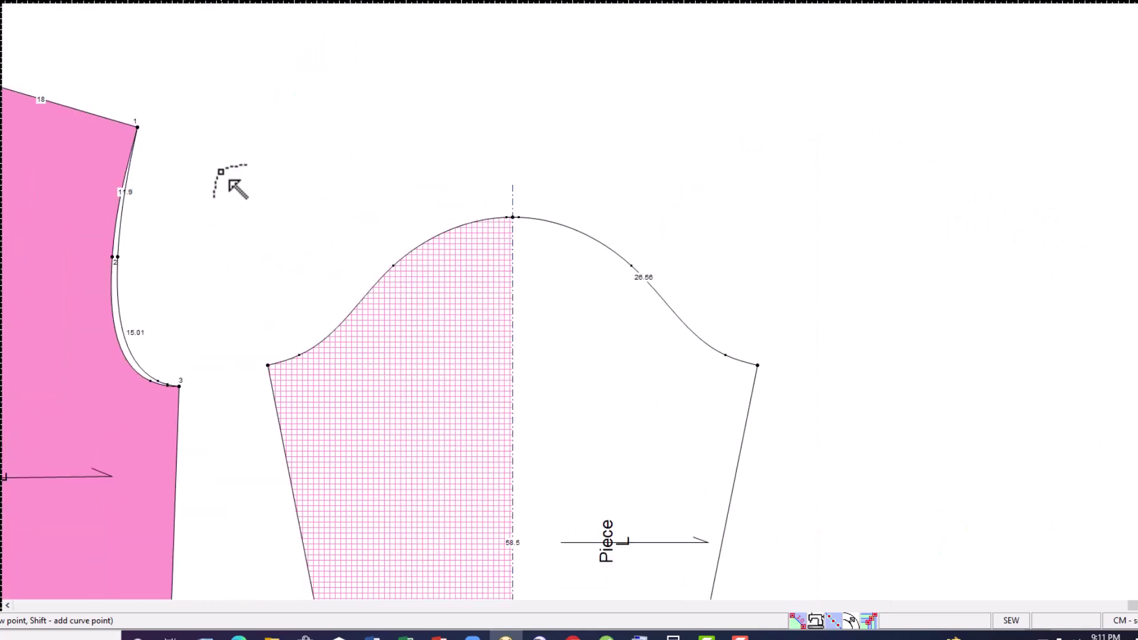
- Measure the front armhole along its contour from the shoulder point to the underarm point, then close the measurement
key(d)
click(140, 128)
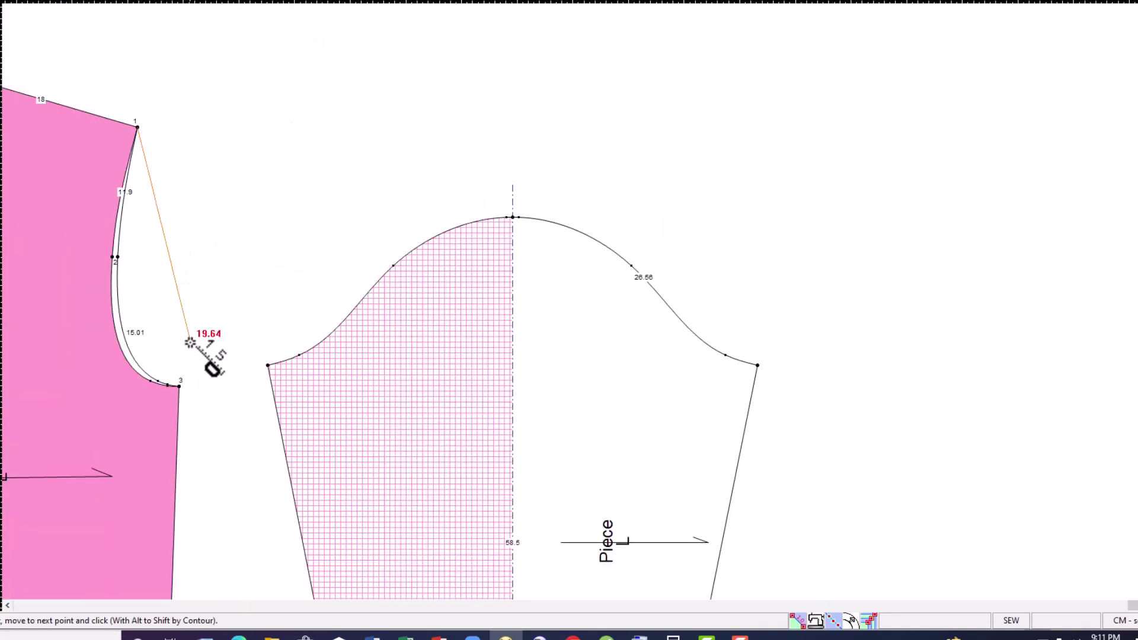
shift+click(179, 386)
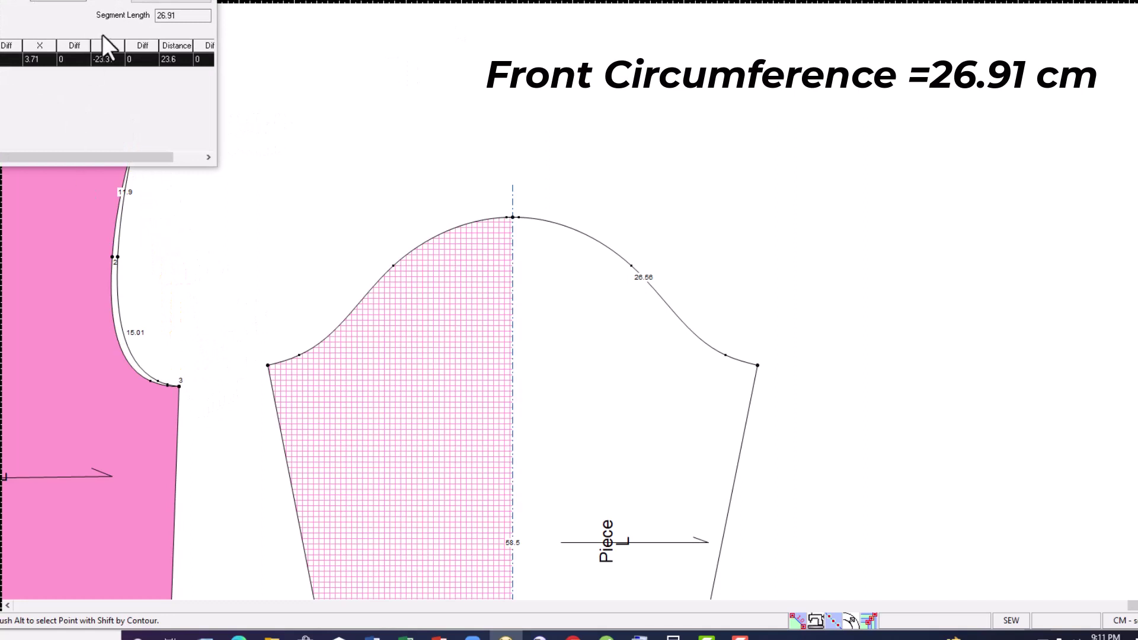
double_click(172, 16)
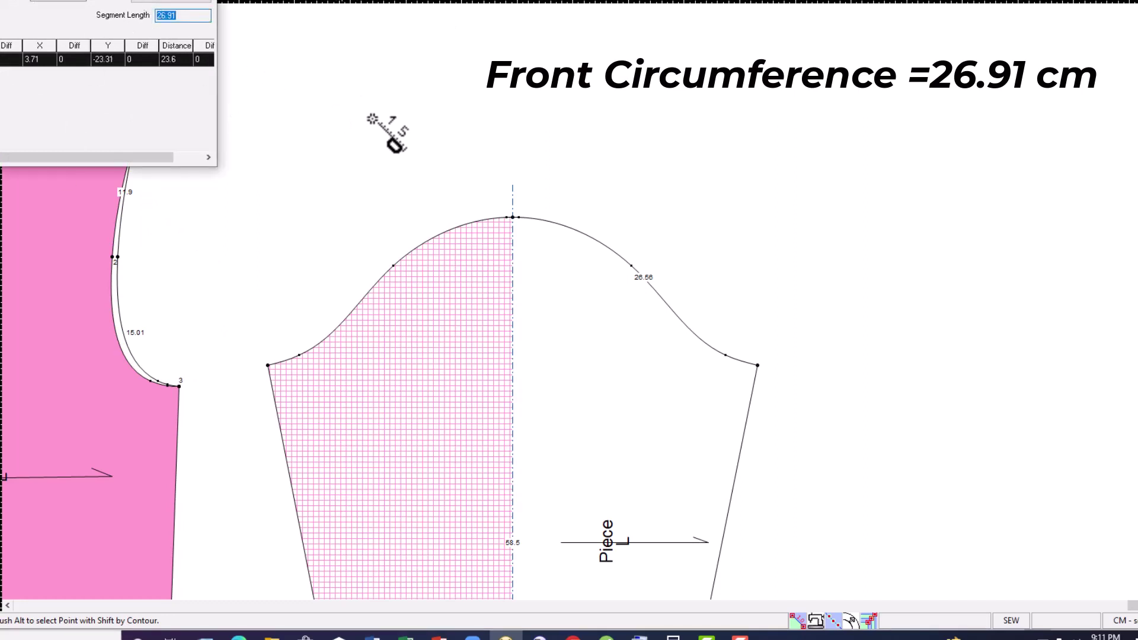
scroll(668, 320, up, 3)
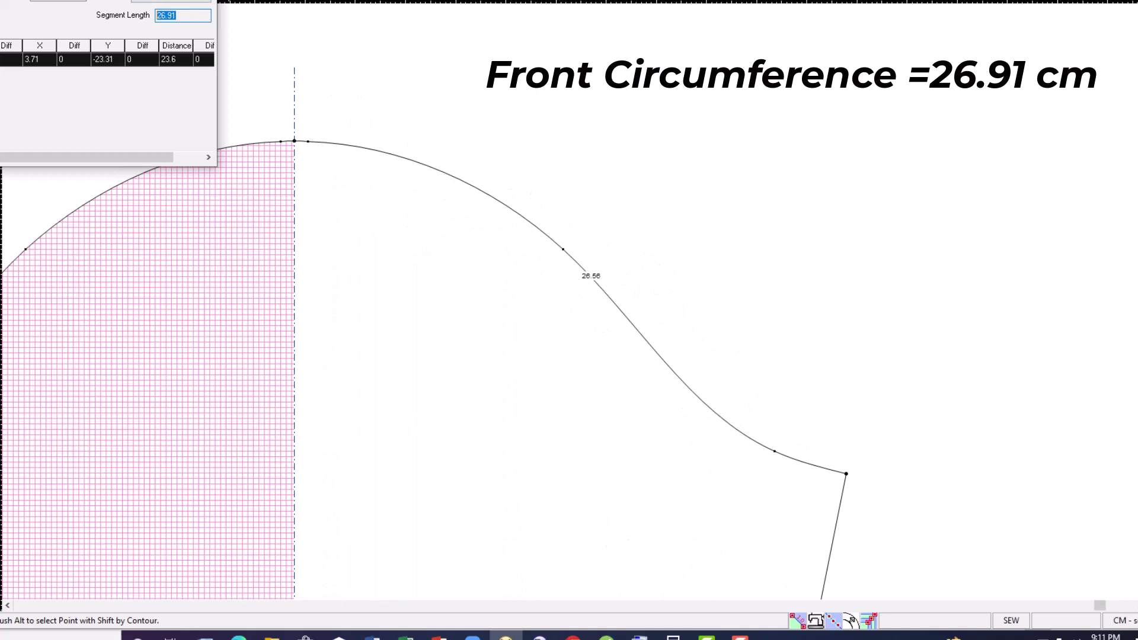
drag(107, 0, 985, 0)
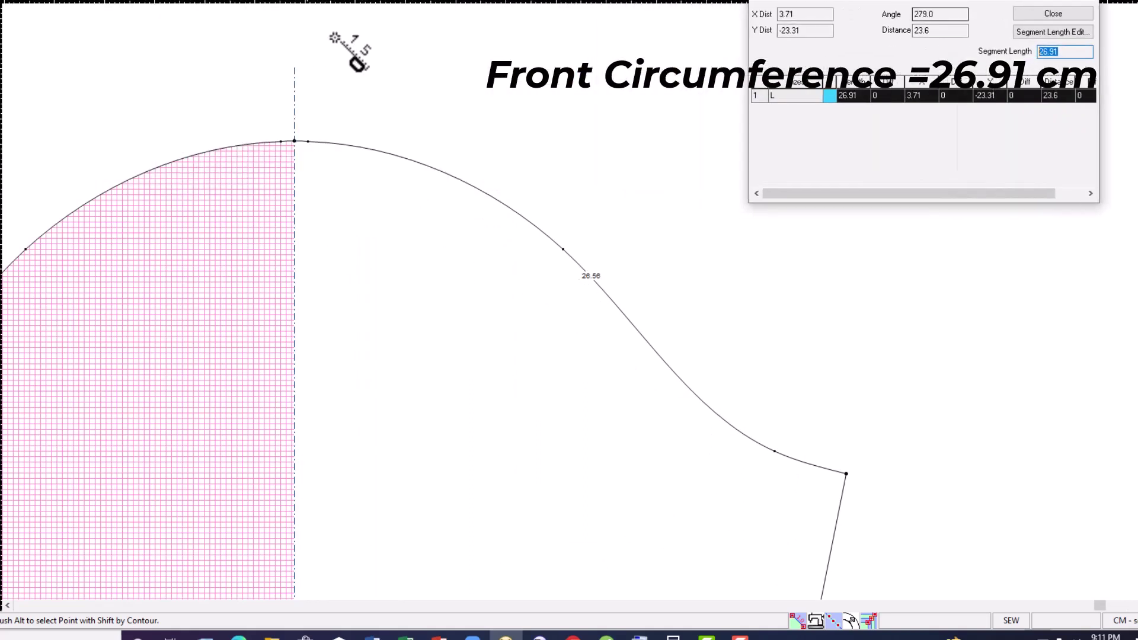
key(Escape)
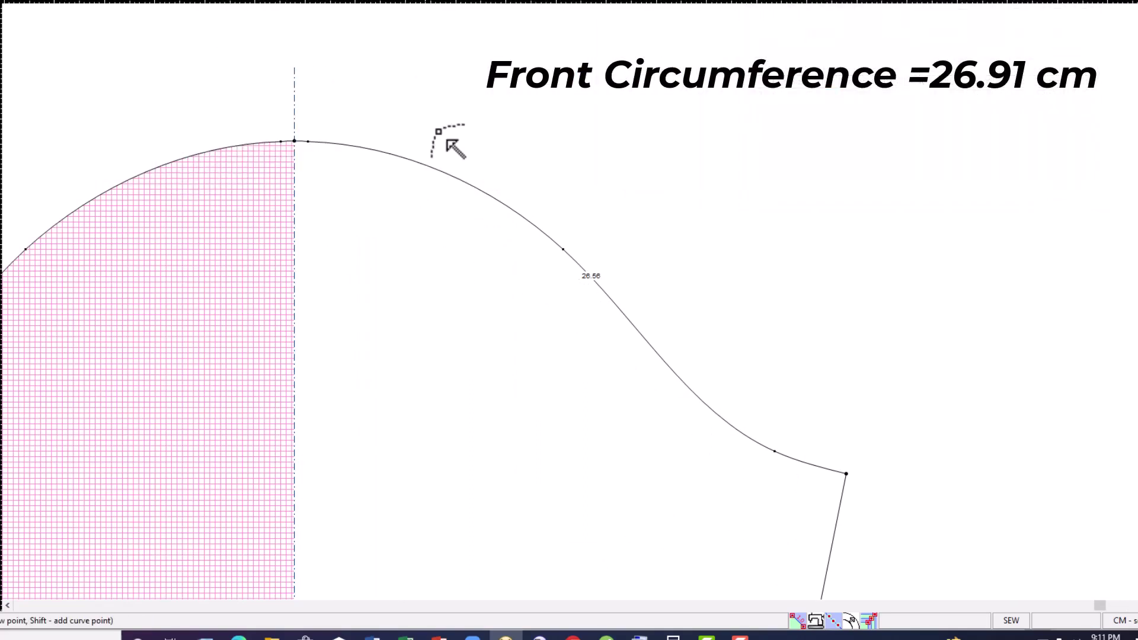
- Deepen the sleeve cap curve near the underarm by moving its lower curve point by -0.1 and -0.21 cm
scroll(489, 230, up, 1)
scroll(730, 435, down, 1)
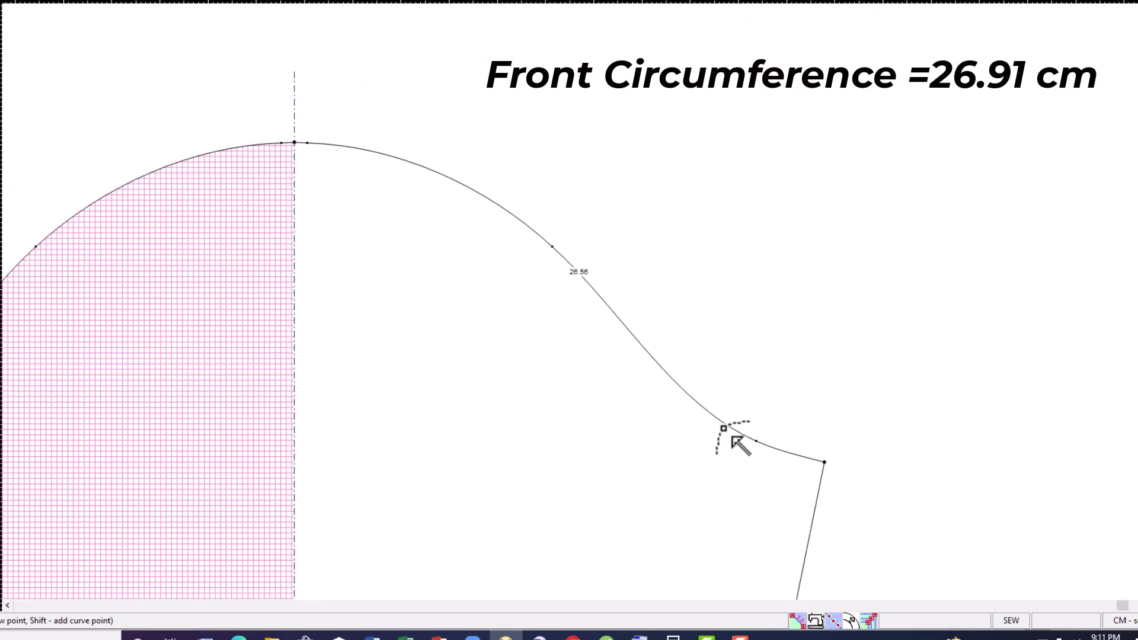
click(756, 440)
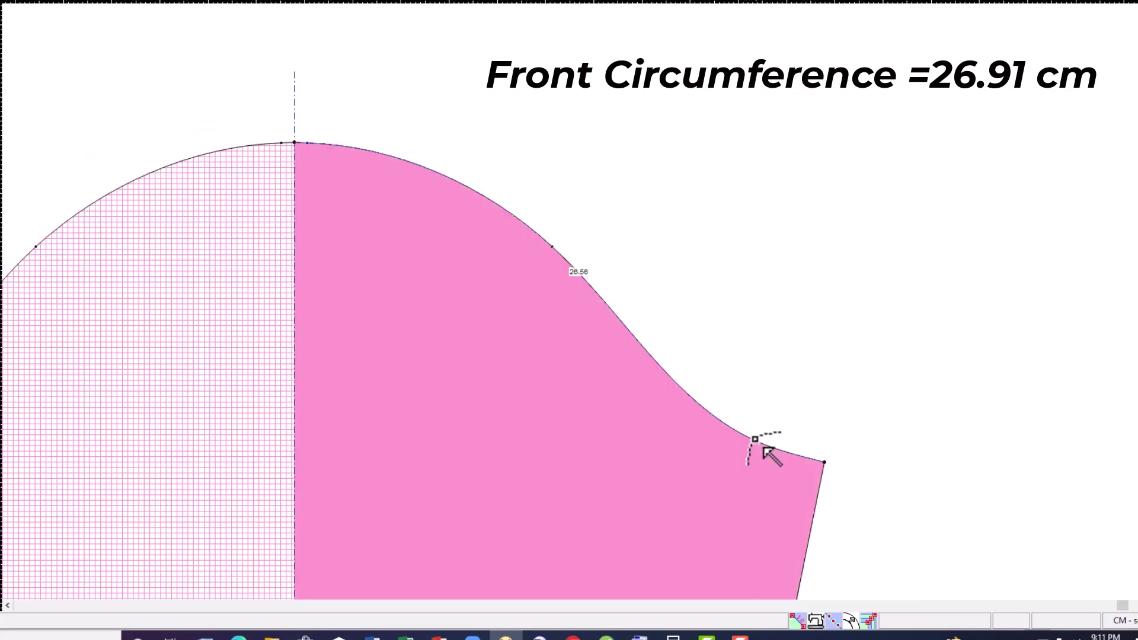
drag(760, 455, 761, 454)
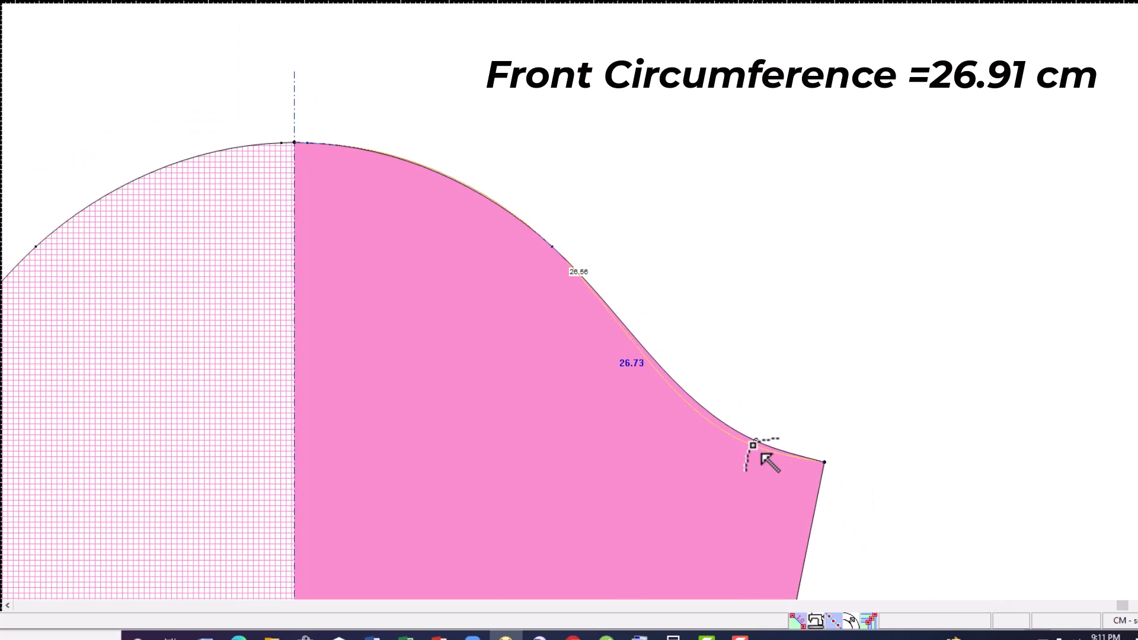
click(761, 454)
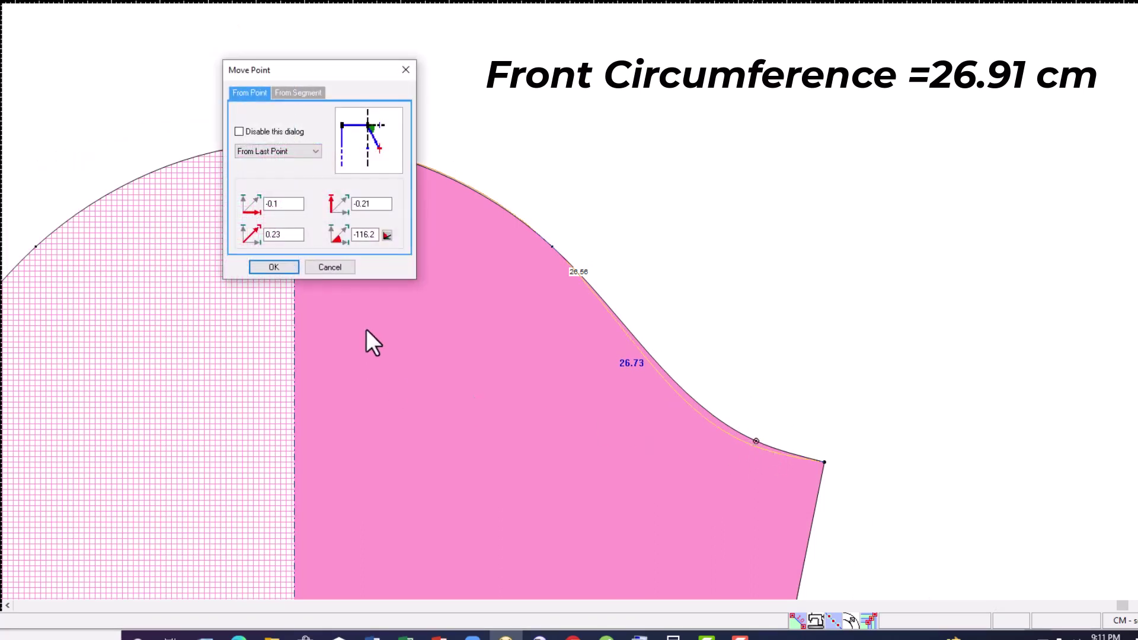
click(283, 266)
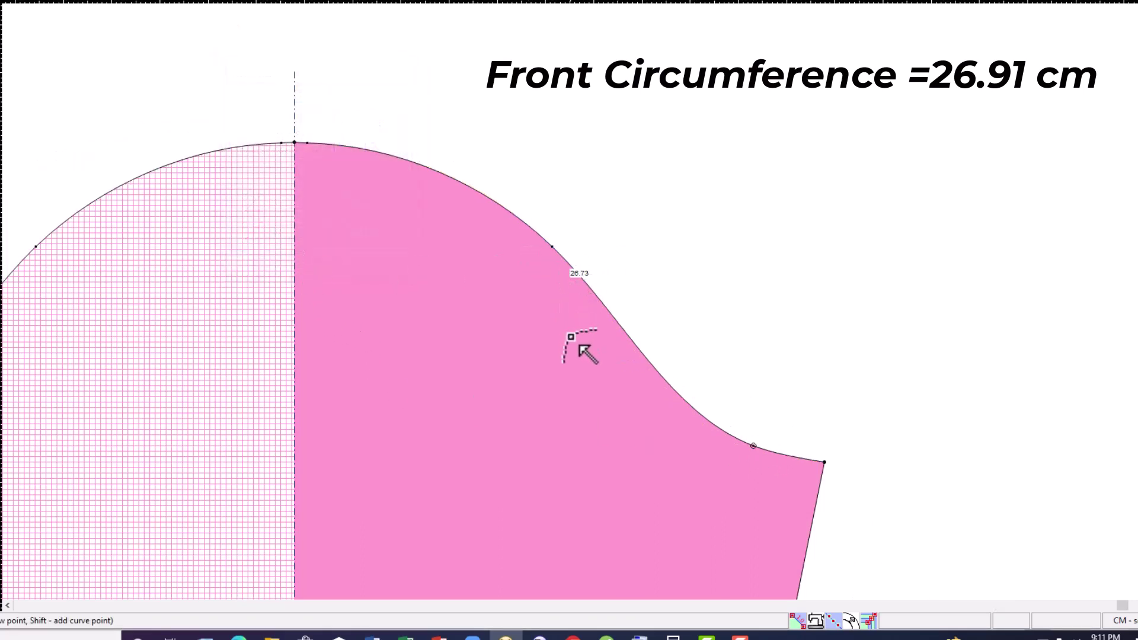
- Switch to Calculator, subtract the 26.73 cap length from the 26.91 front armhole length, and minimise it
scroll(513, 343, down, 1)
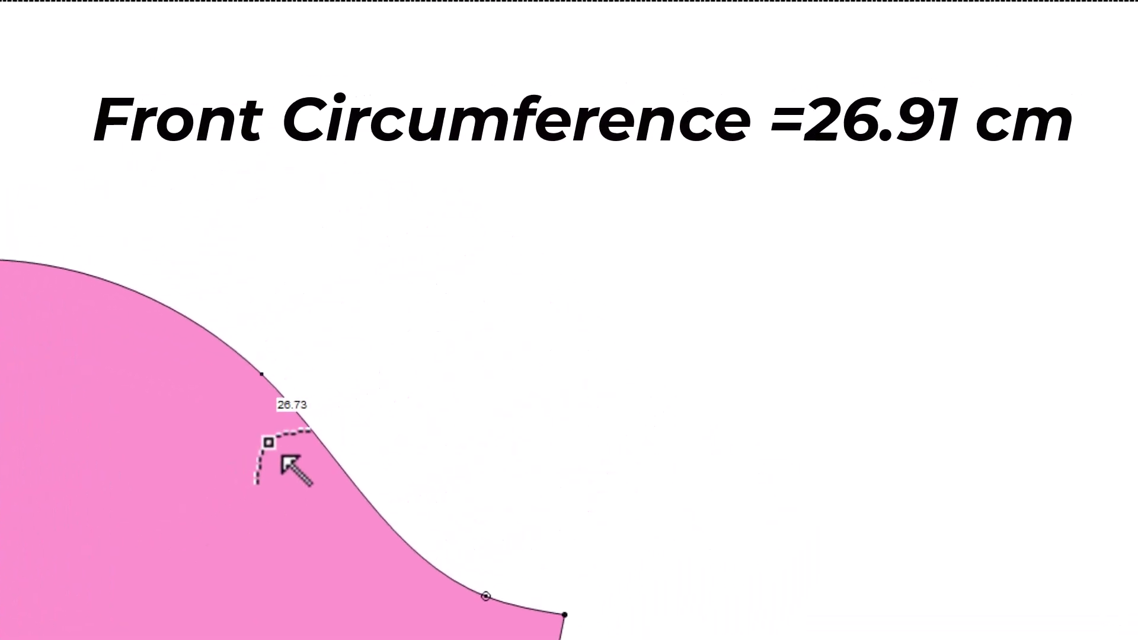
scroll(284, 457, up, 2)
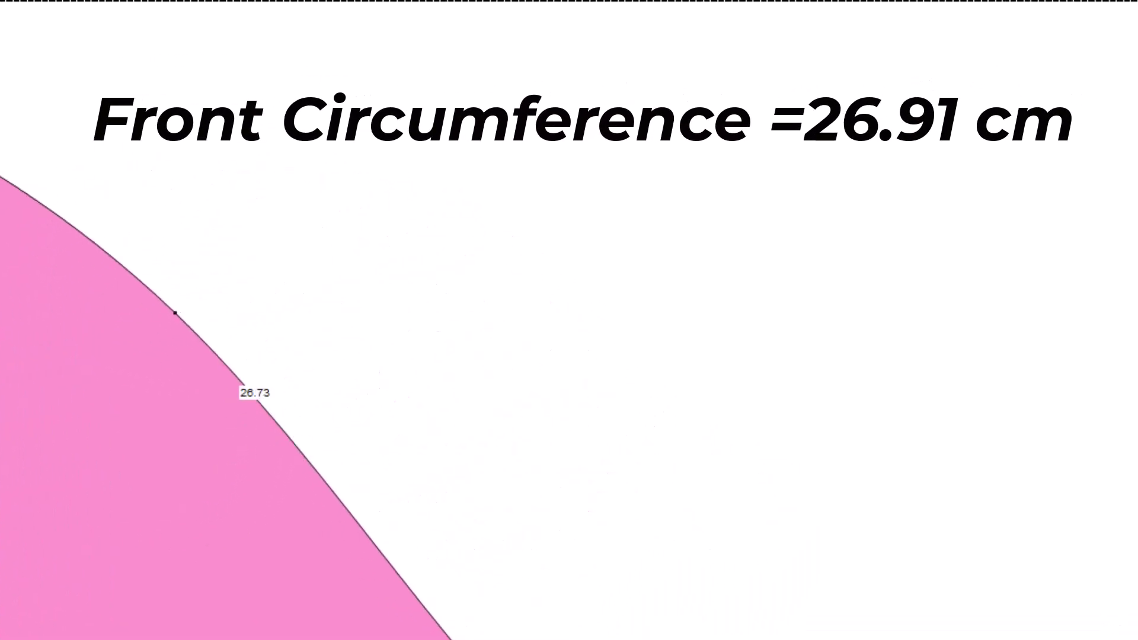
text(2)
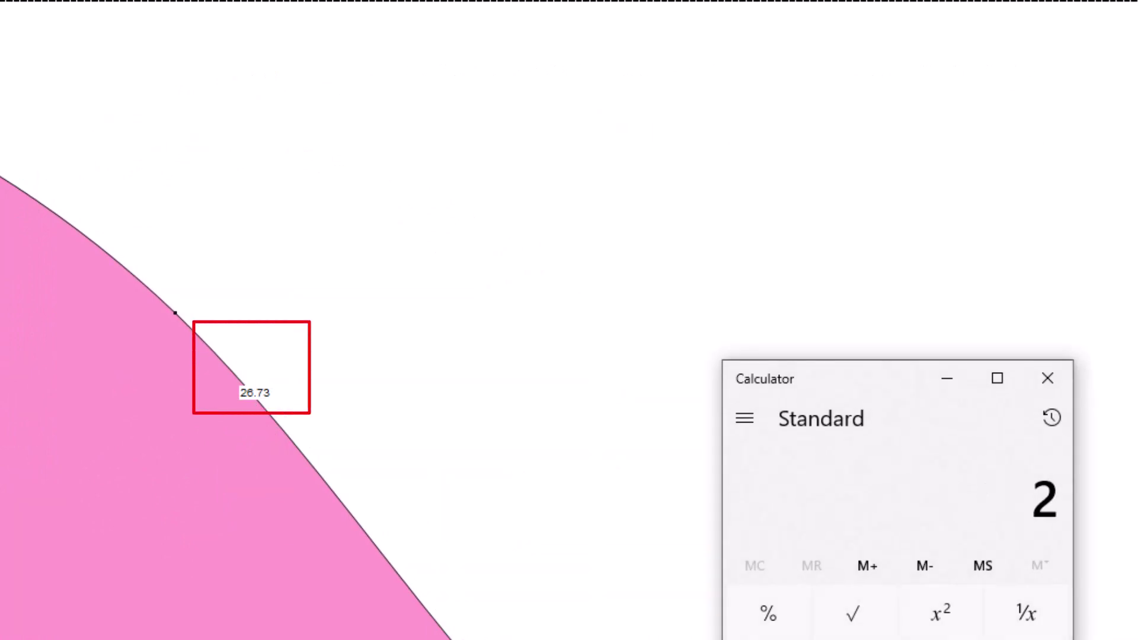
text(6.91)
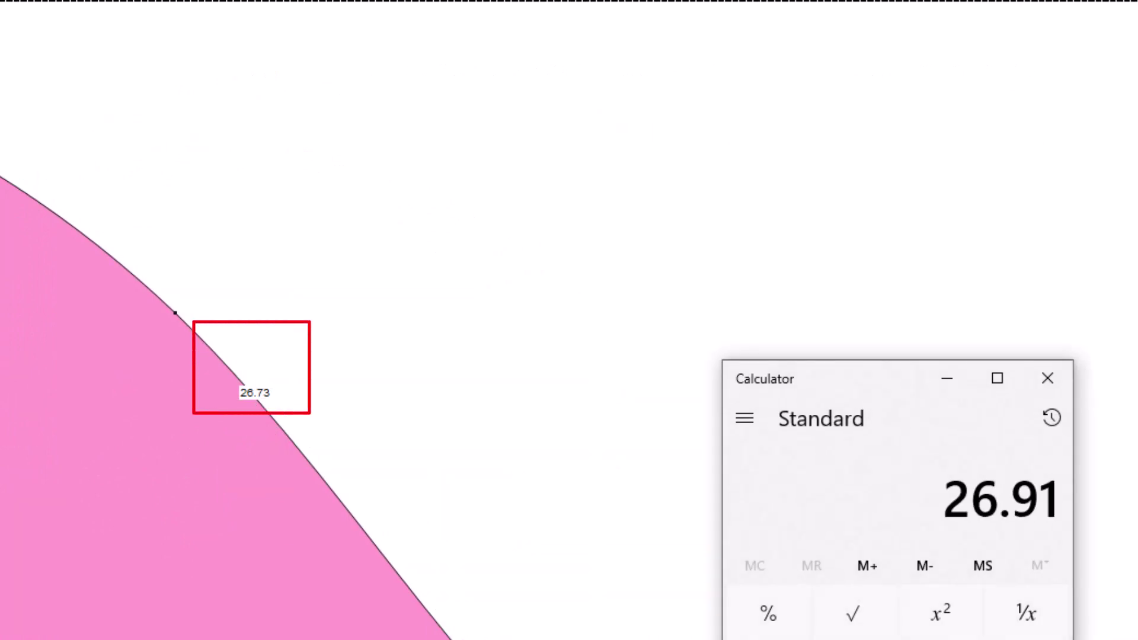
text(26)
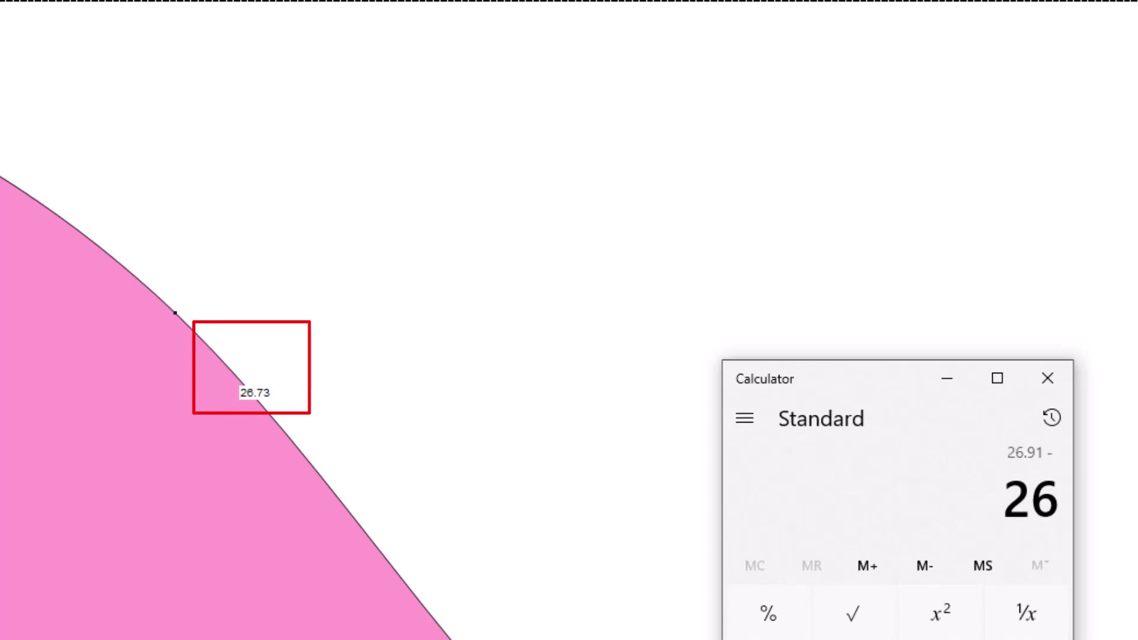
text(.73)
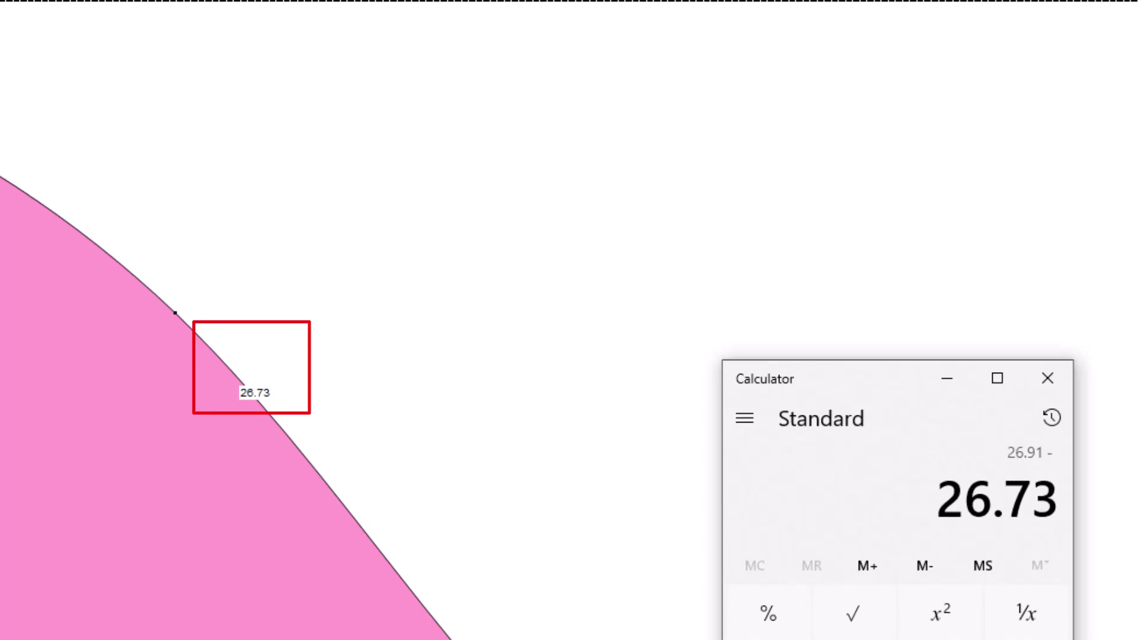
key(Return)
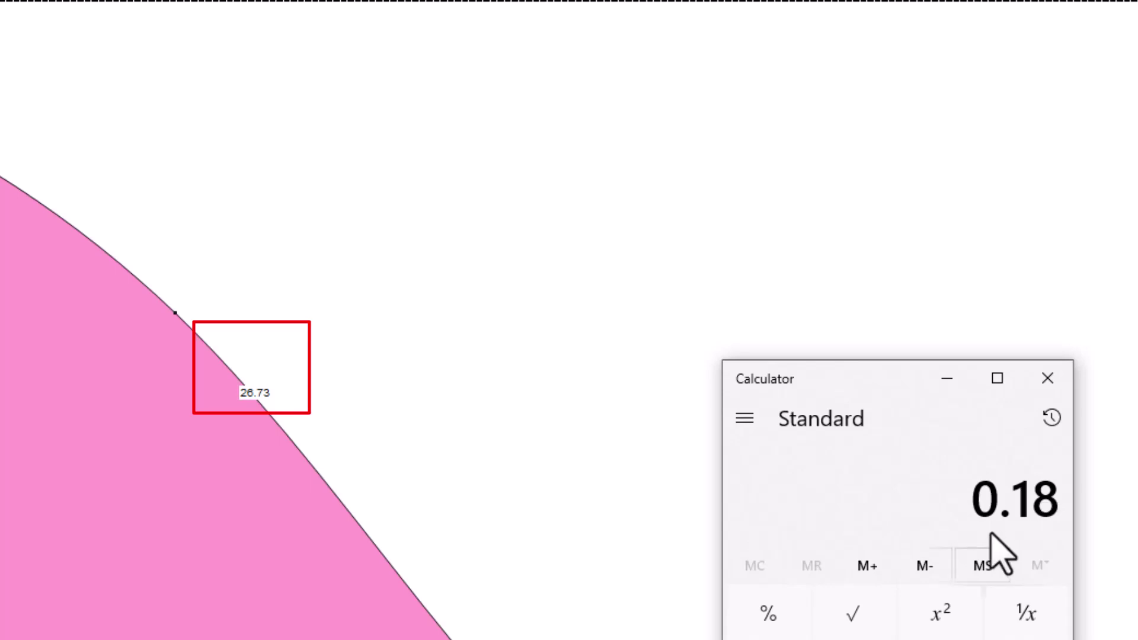
click(947, 379)
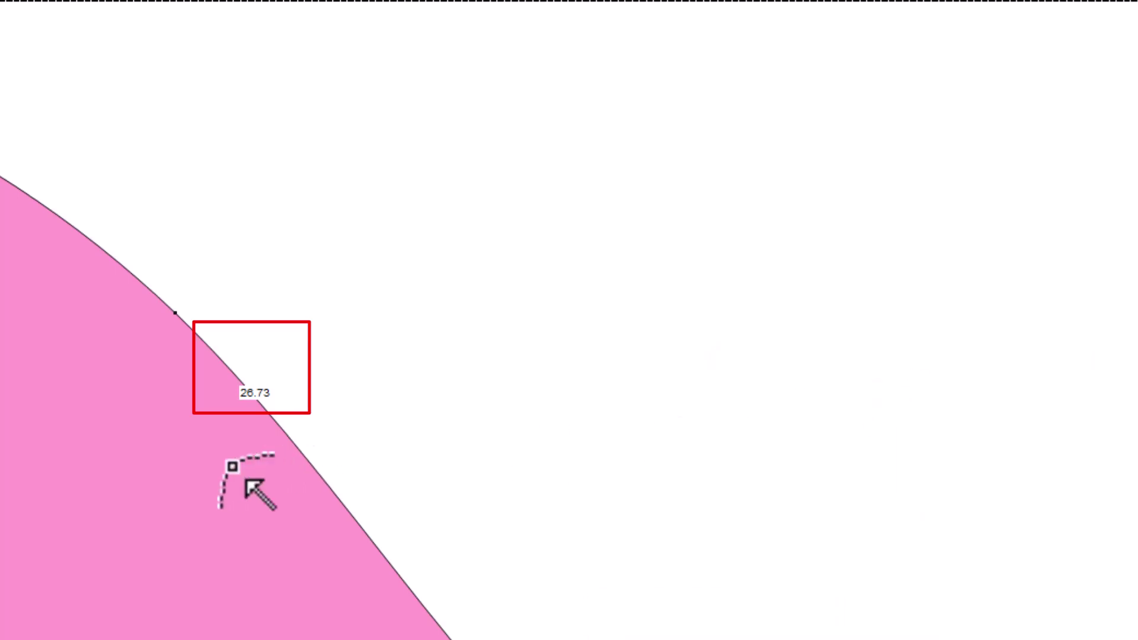
- Switch to the Select tool and open the half sleeve piece into a full piece
scroll(211, 525, down, 3)
scroll(60, 533, down, 3)
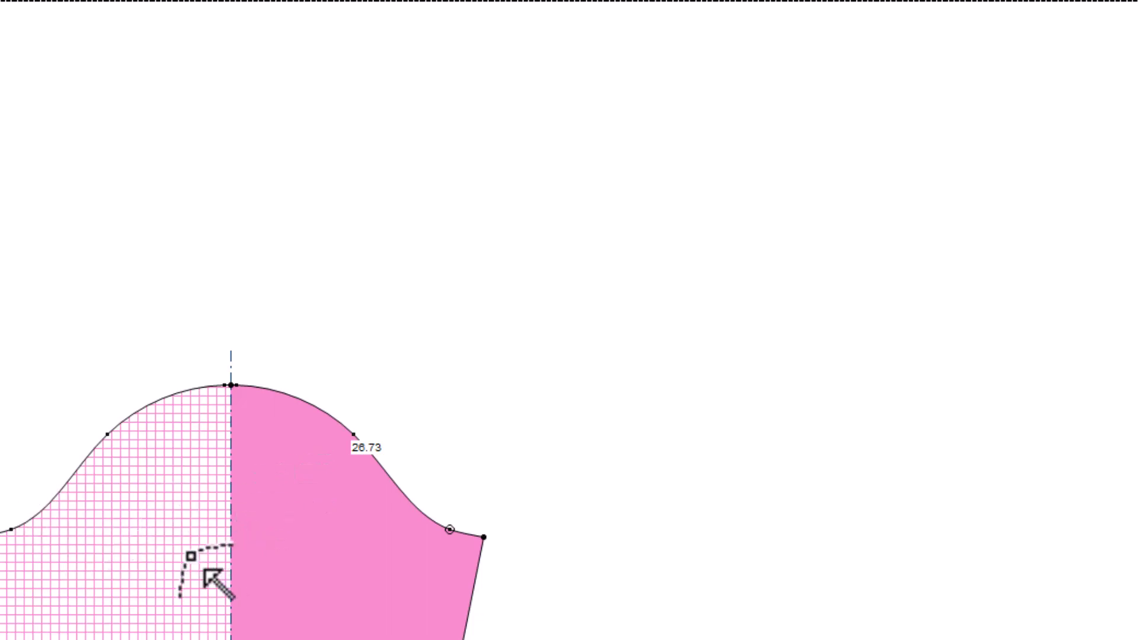
scroll(237, 574, down, 2)
right_click(437, 260)
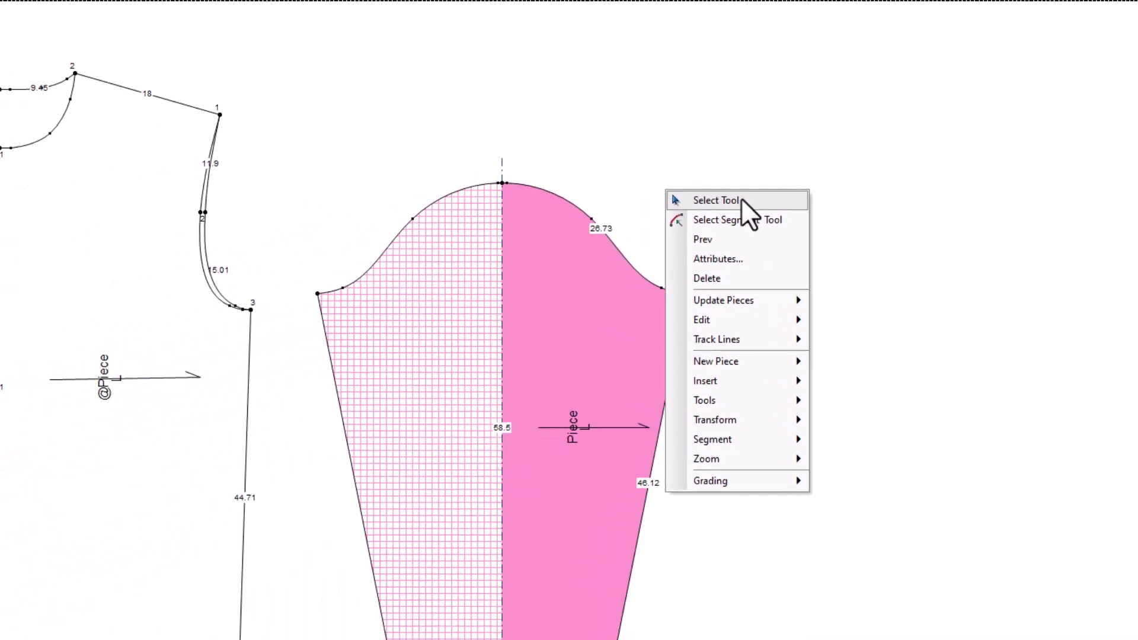
click(537, 272)
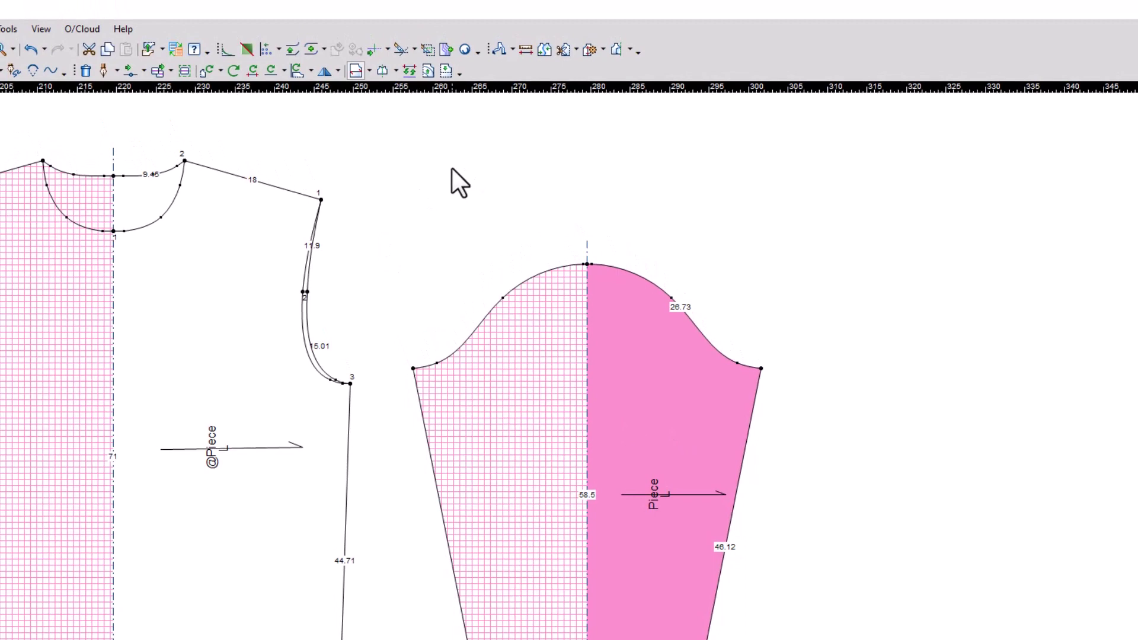
key(shift+h)
click(396, 69)
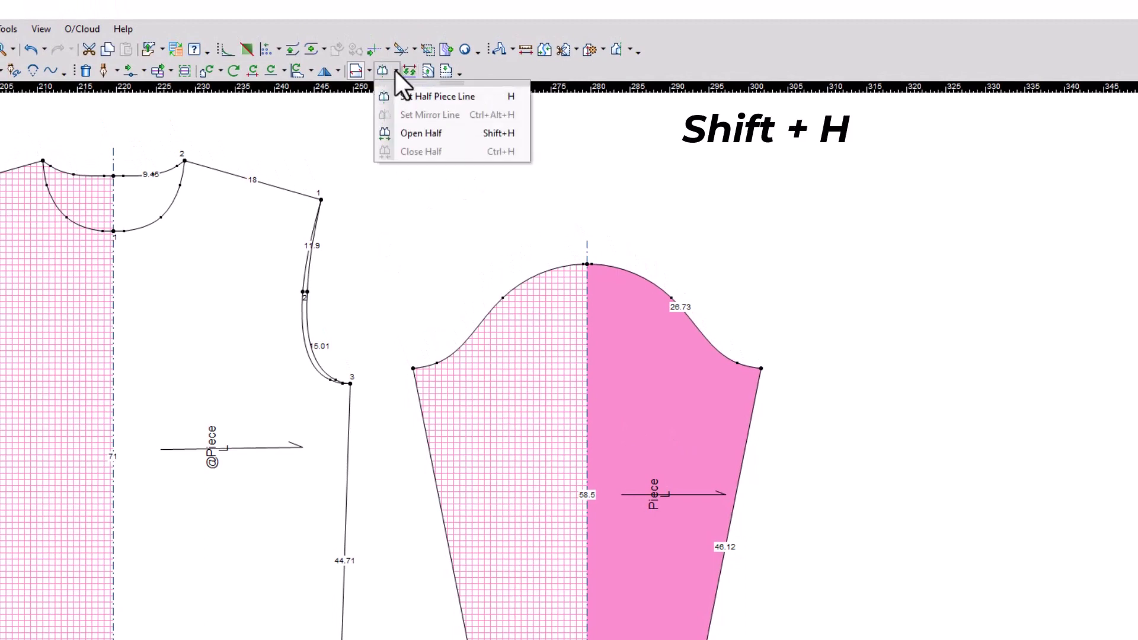
click(409, 136)
- Flatten the back sleeve cap near the underarm by moving its lower curve point up and slightly outward
scroll(572, 367, up, 3)
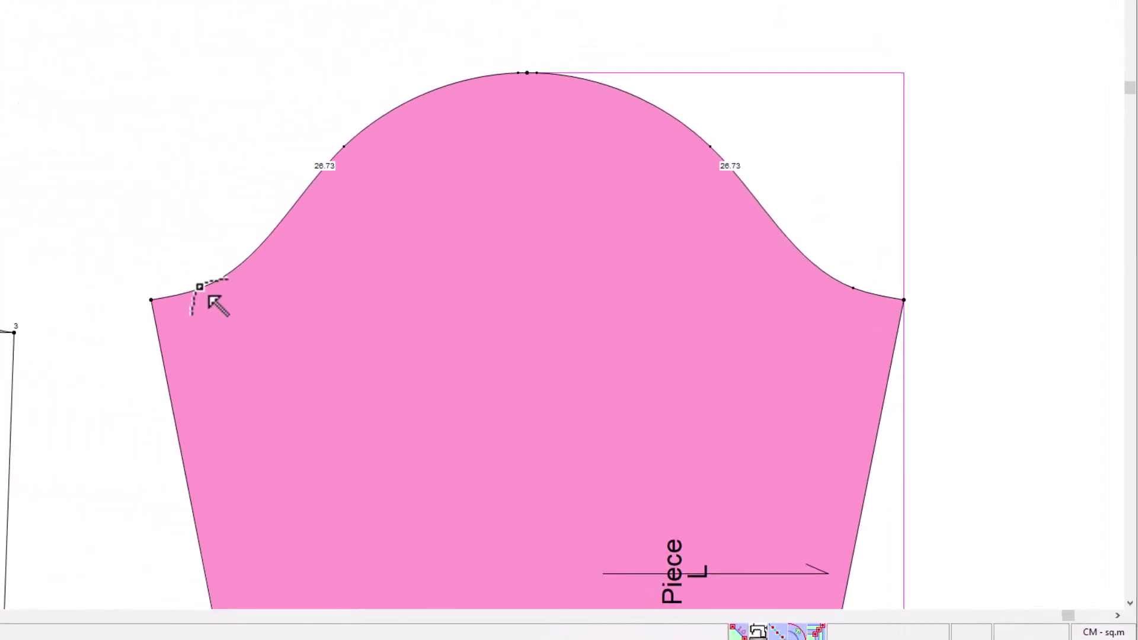
scroll(529, 292, up, 2)
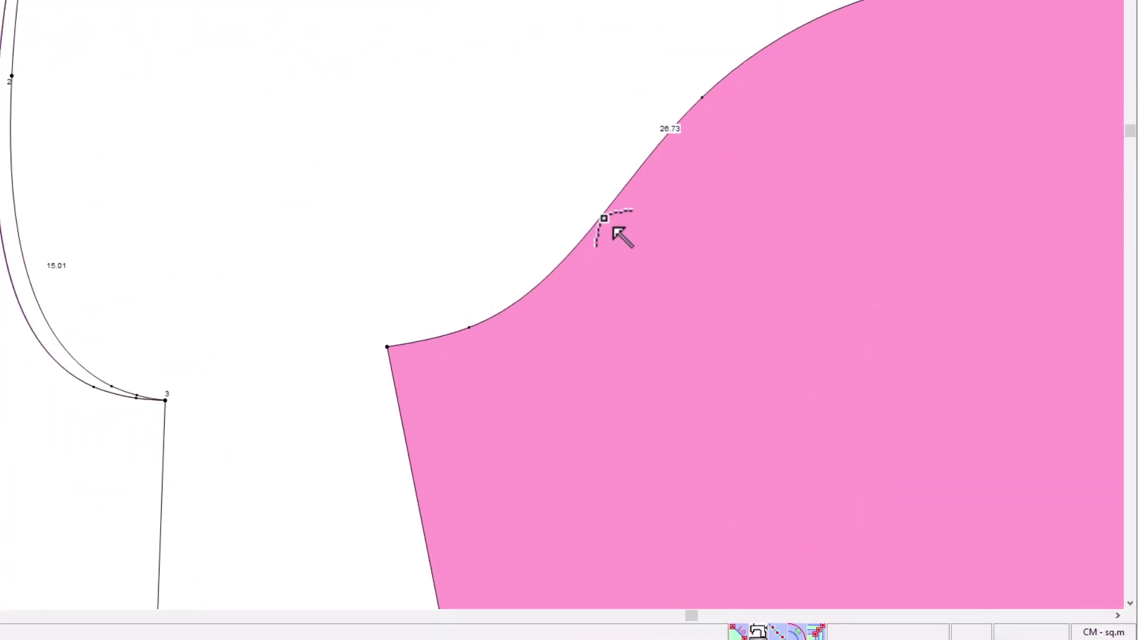
scroll(500, 296, down, 1)
scroll(500, 296, up, 1)
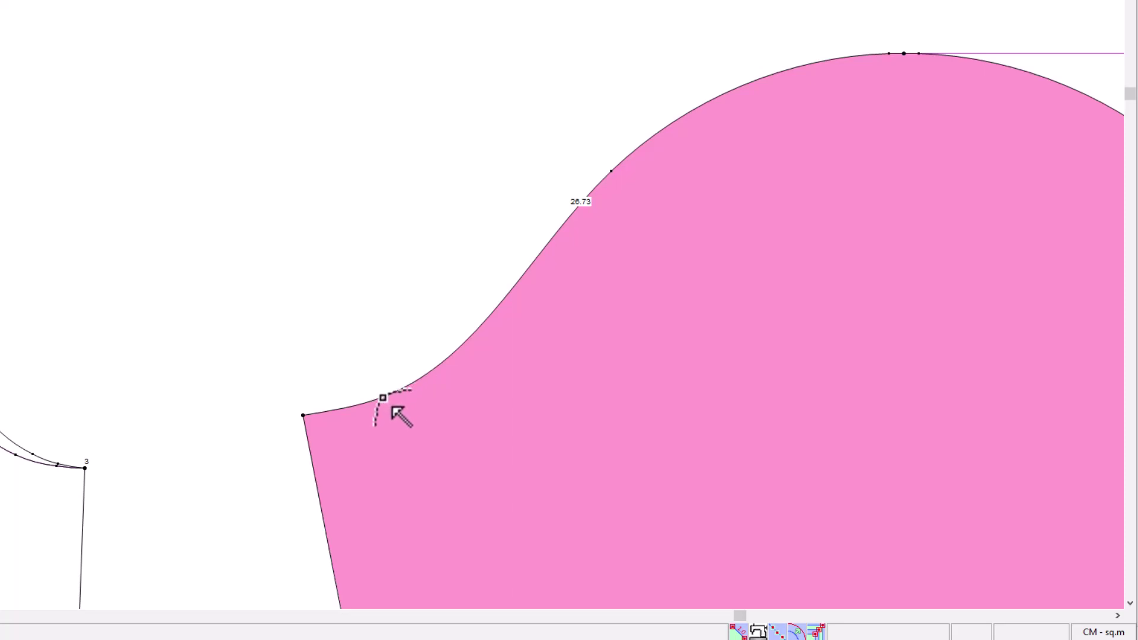
drag(392, 408, 379, 385)
click(167, 246)
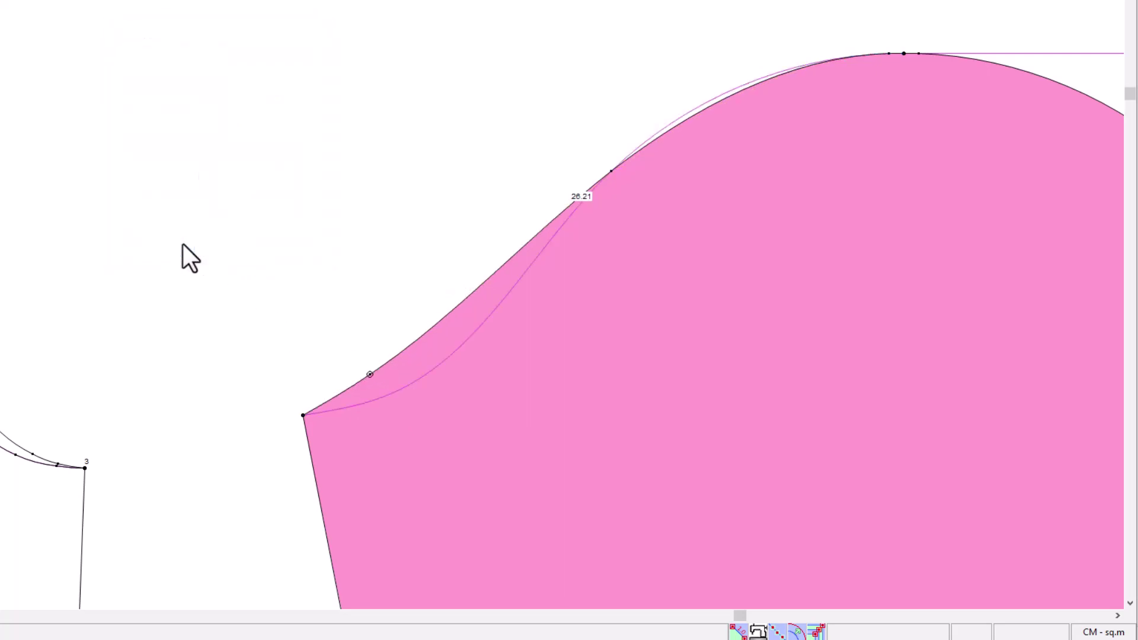
- Raise the upper curve point of the back sleeve cap by moving it 0.16 and 0.45 cm
scroll(456, 366, up, 2)
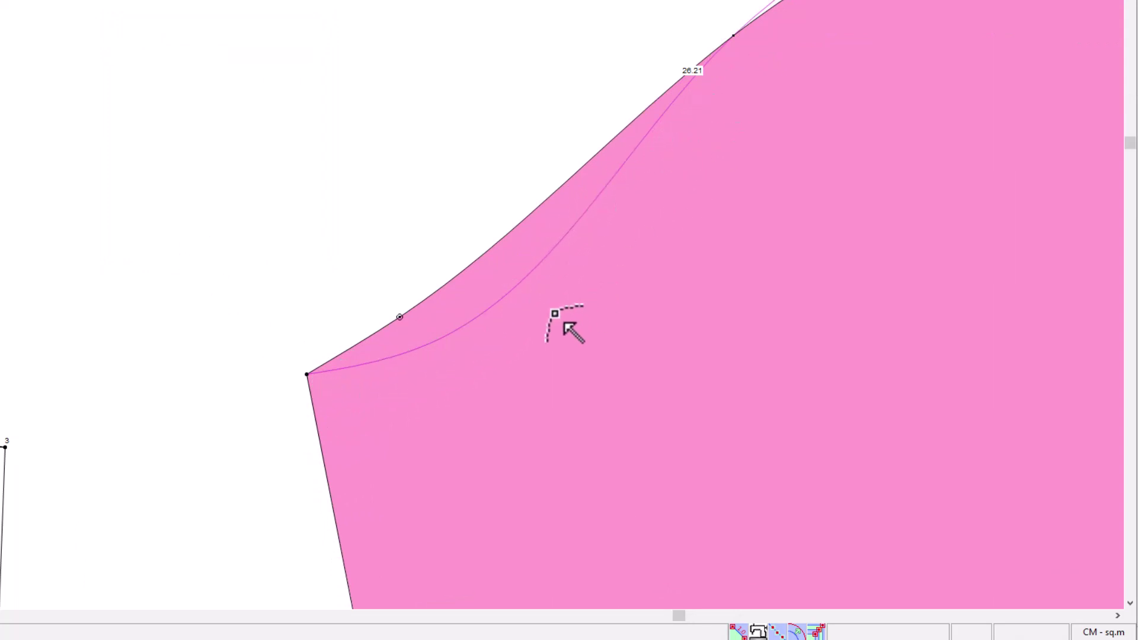
scroll(745, 121, down, 3)
scroll(857, 47, up, 3)
scroll(503, 247, up, 1)
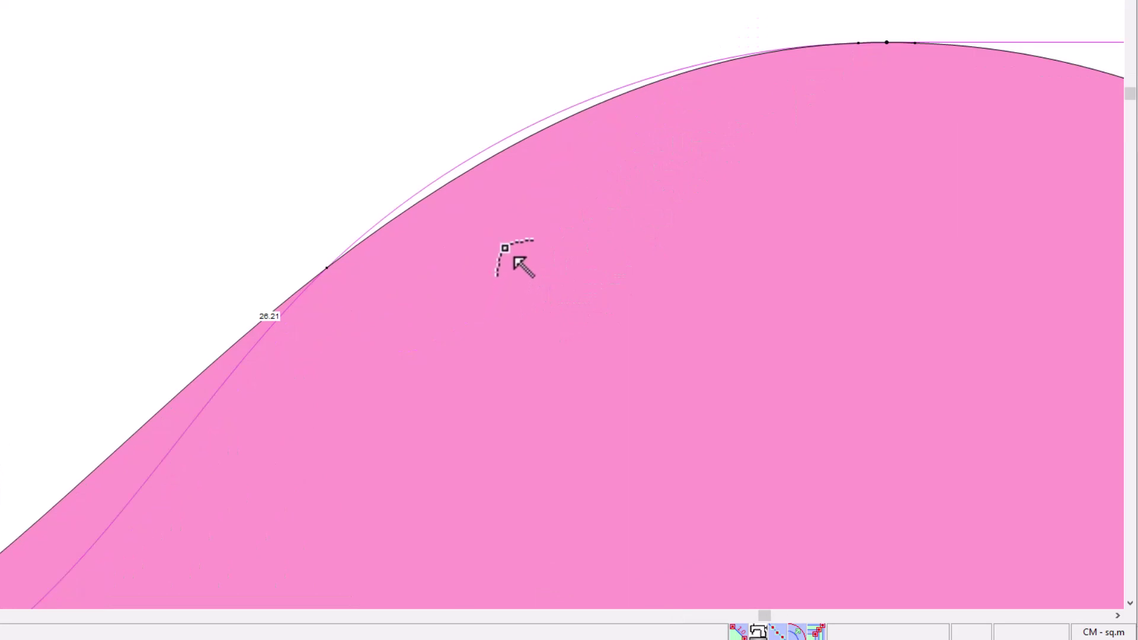
scroll(447, 197, up, 1)
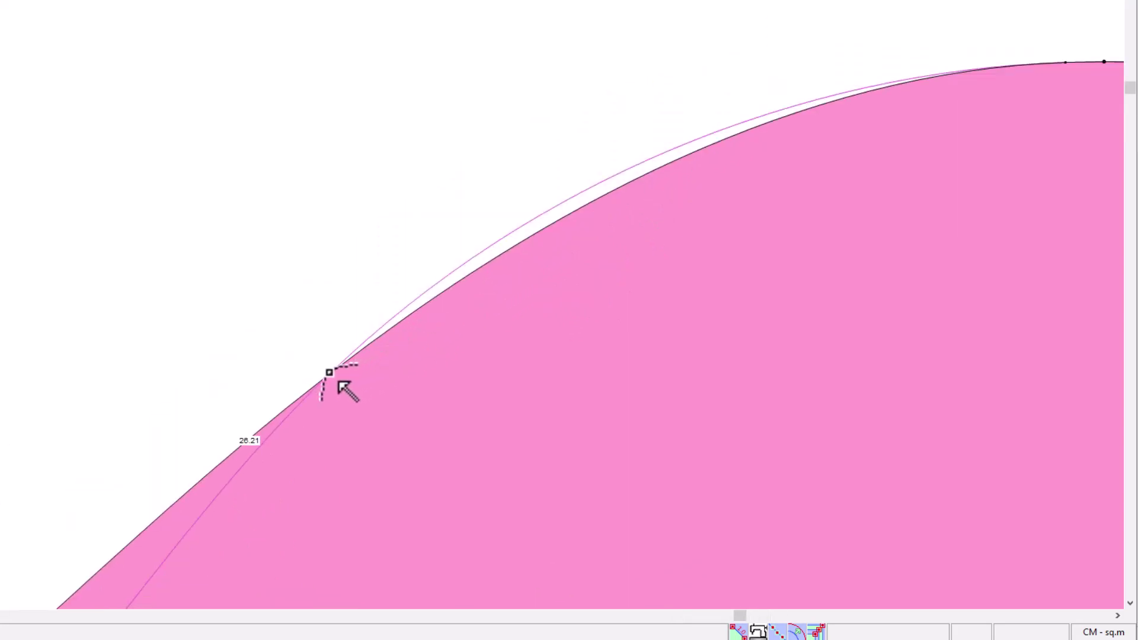
drag(338, 383, 349, 351)
click(178, 247)
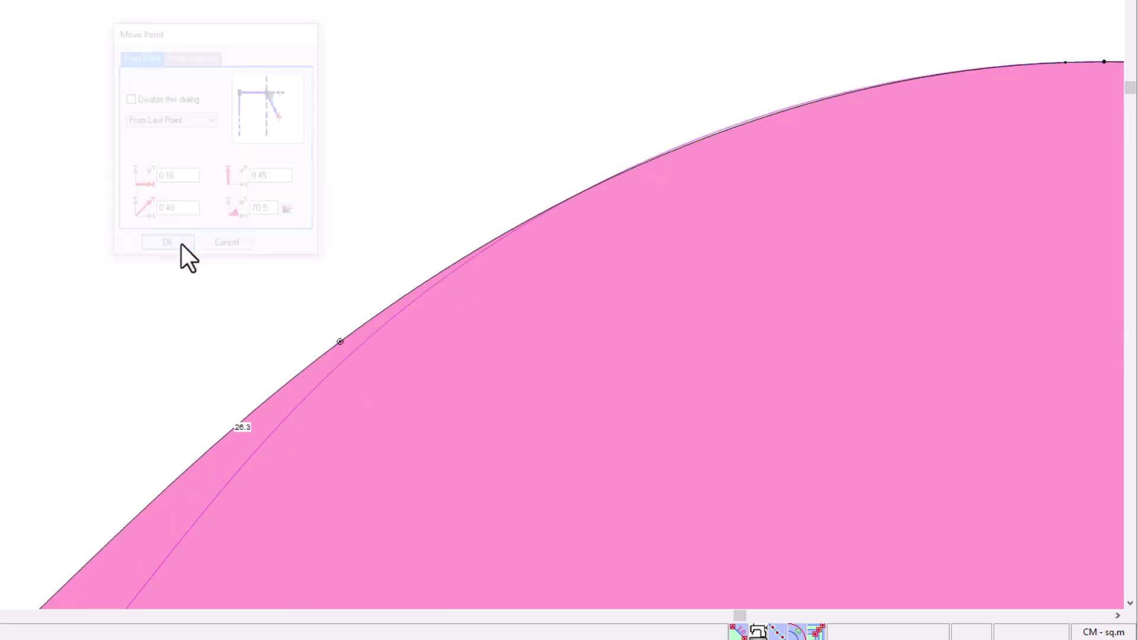
- Undo the upper curve point move, toggle the original outline off and on to compare the cap shape, and redo the move
scroll(544, 445, down, 5)
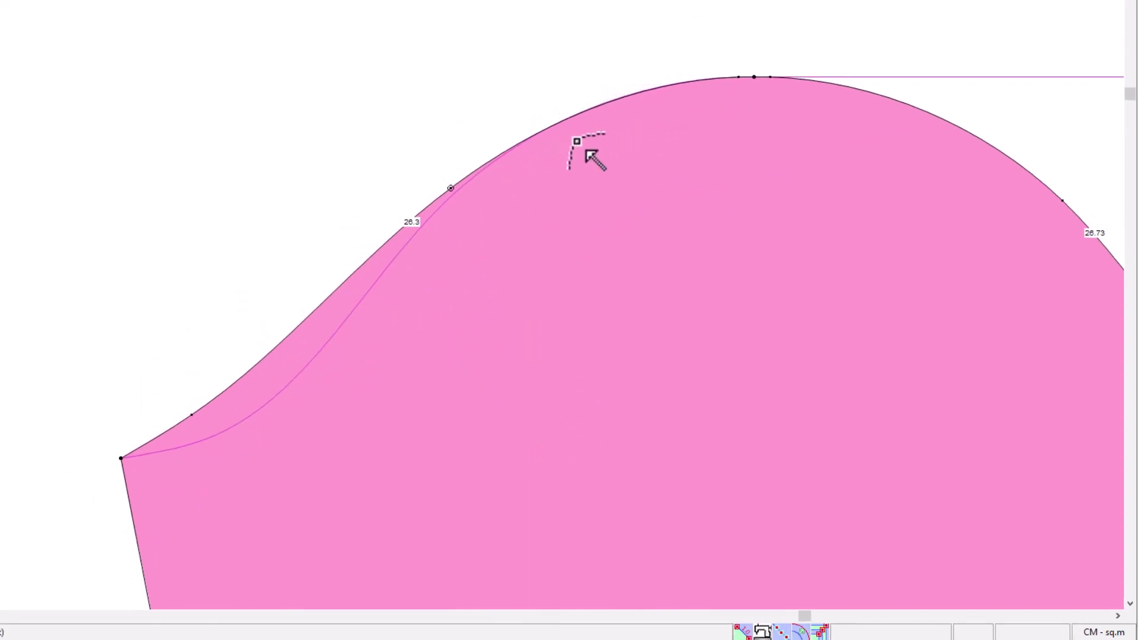
click(120, 18)
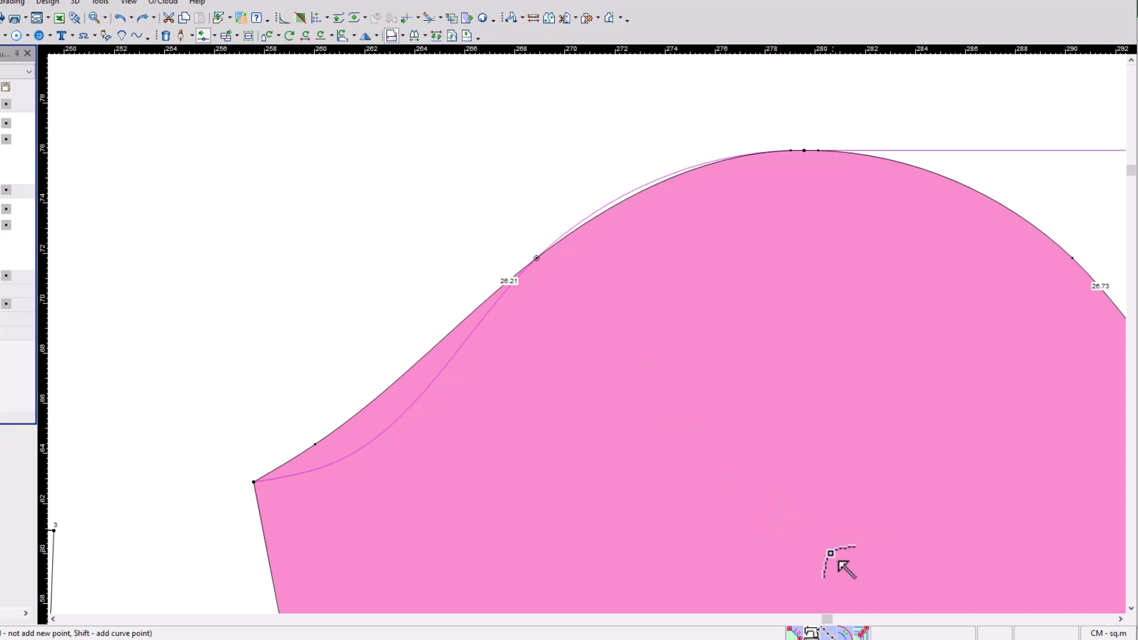
key(Escape)
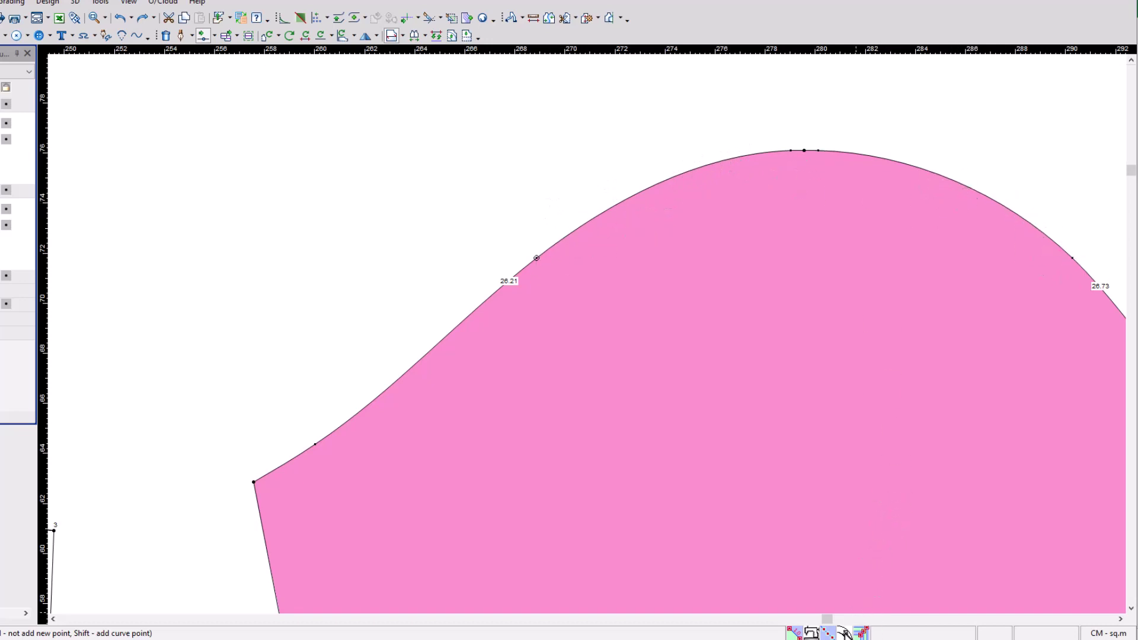
click(843, 633)
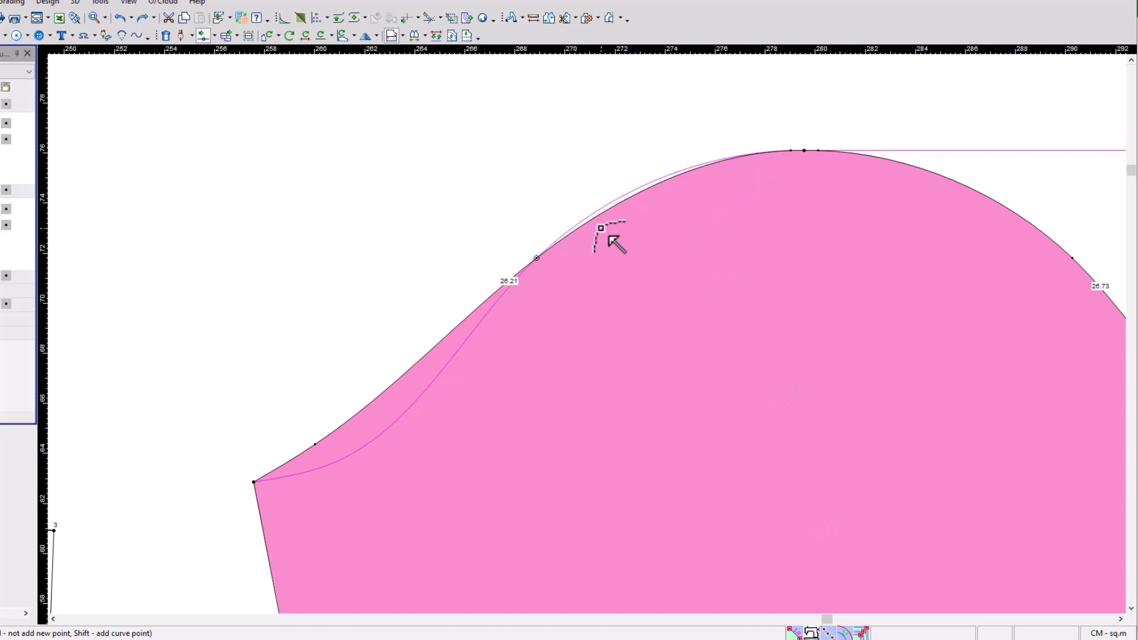
click(146, 18)
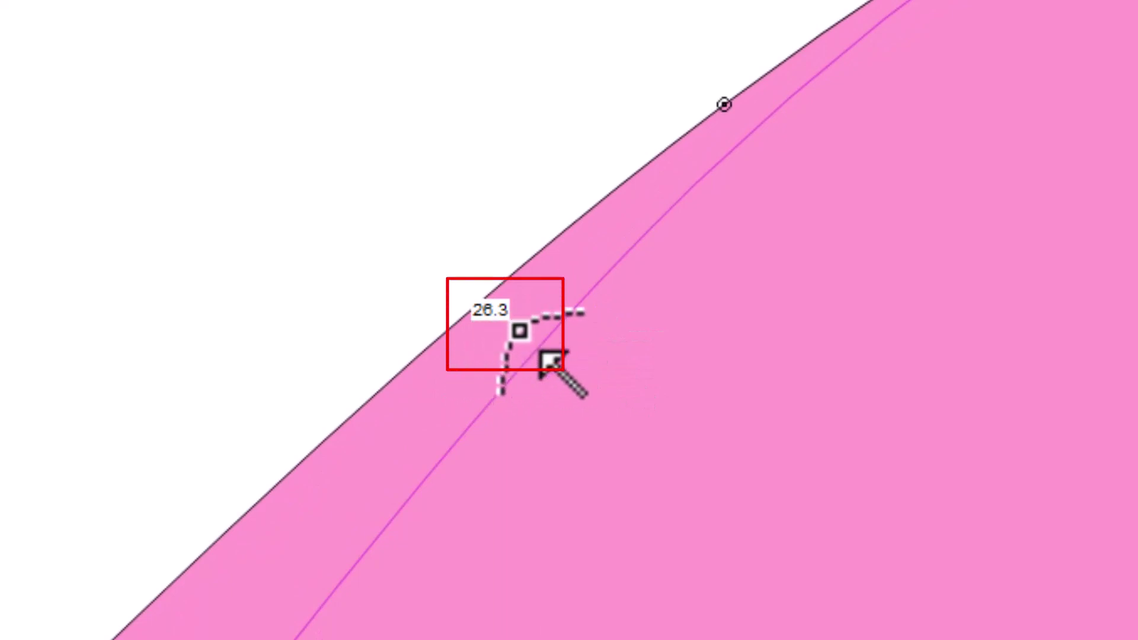
- Measure the back armhole line inside the body piece from the shoulder point to the underarm point
scroll(585, 318, down, 4)
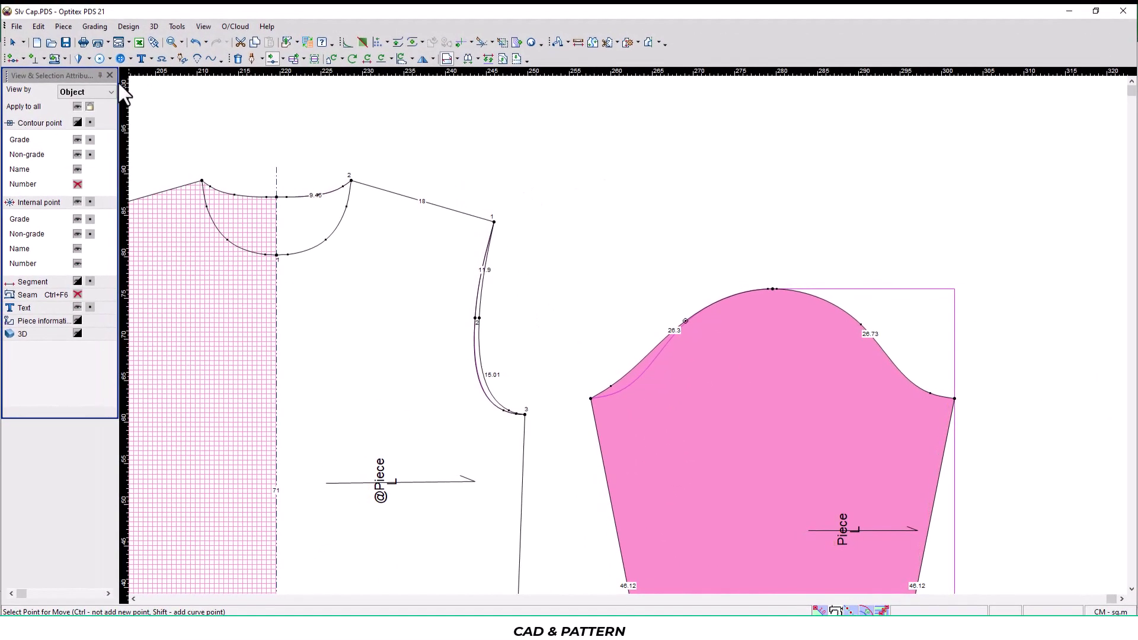
key(Escape)
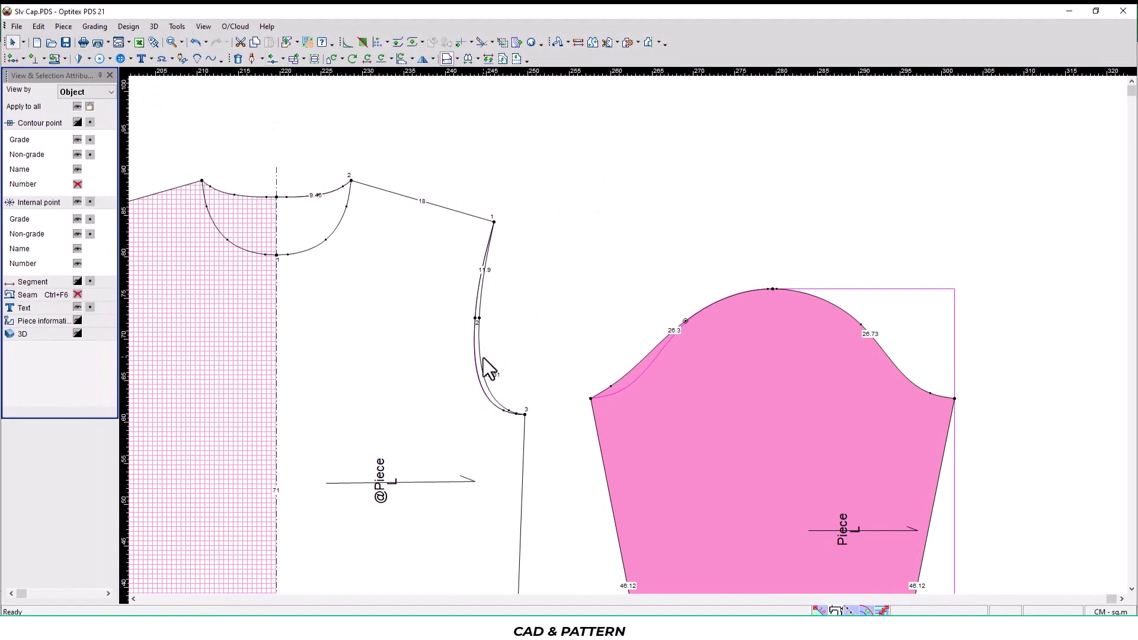
click(481, 358)
click(480, 362)
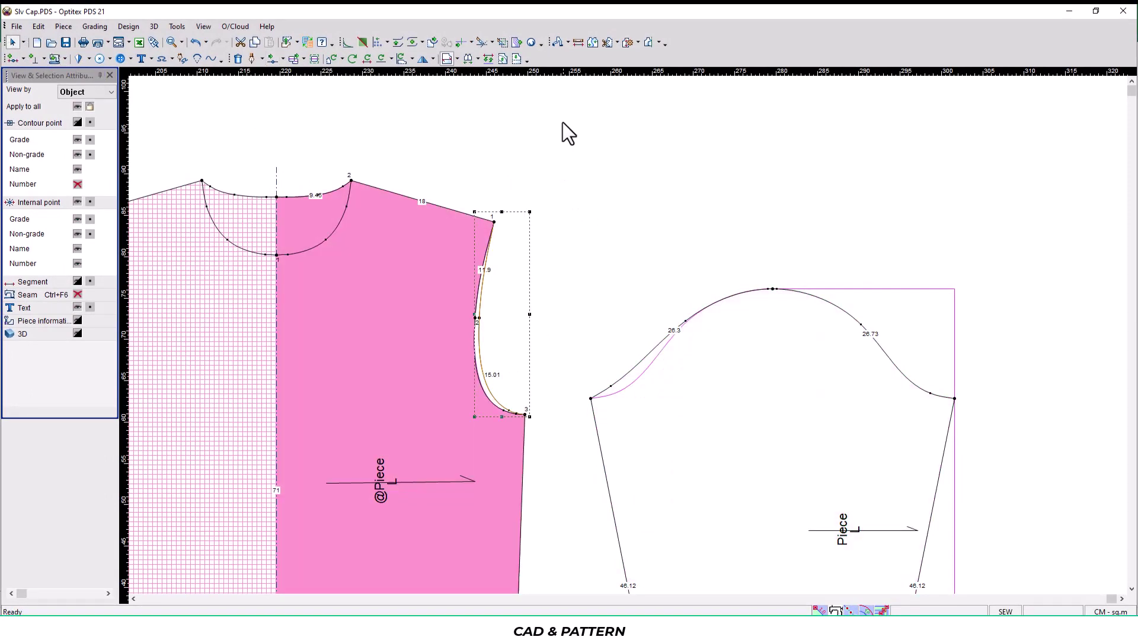
click(577, 42)
click(495, 223)
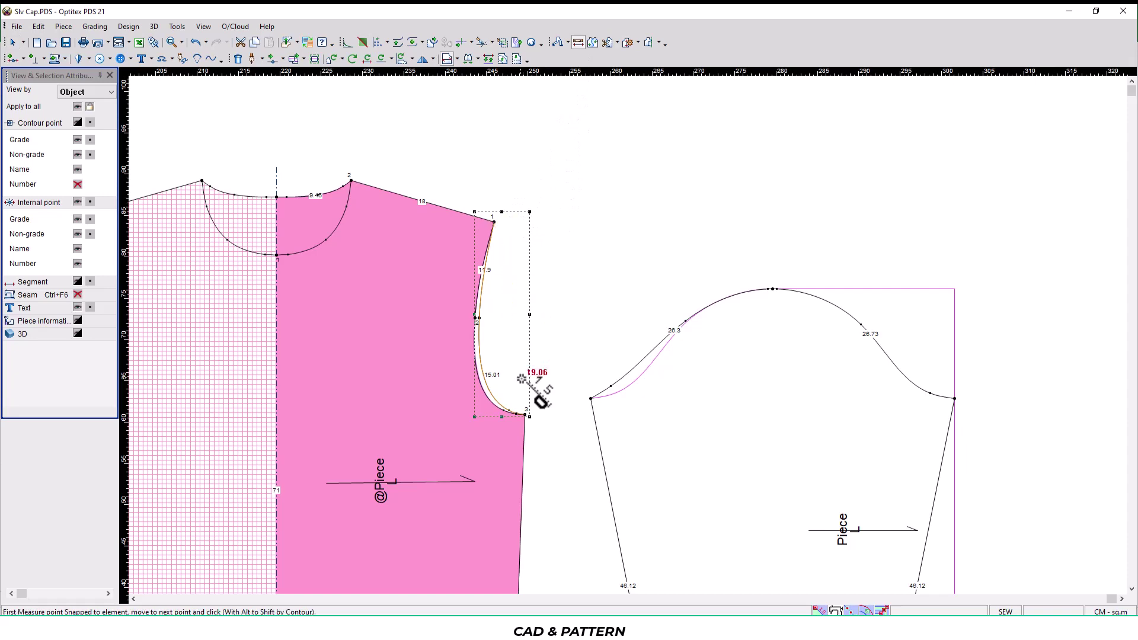
click(526, 413)
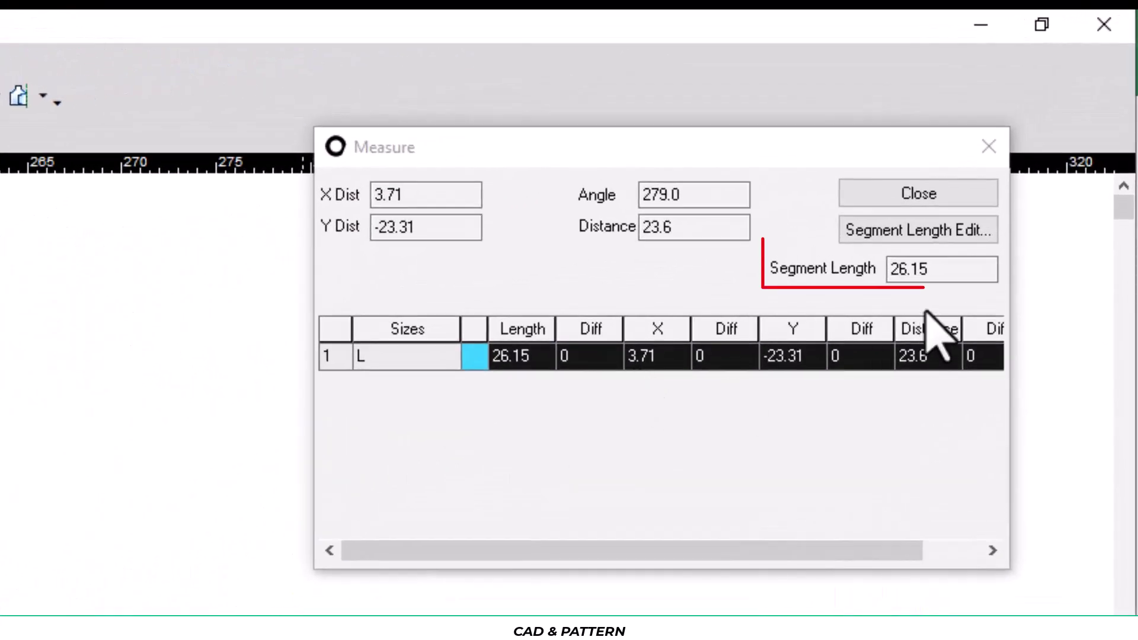
click(941, 273)
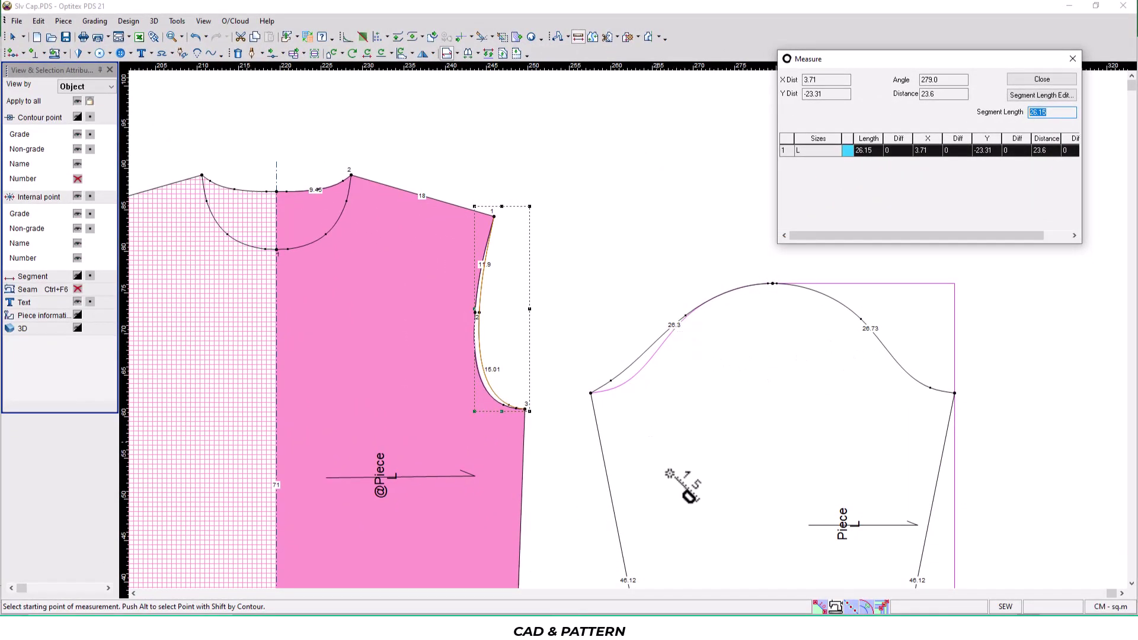
- Switch to Calculator, subtract the 26.15 back armhole length from the 26.3 back cap length, and minimise it
key(alt+Tab)
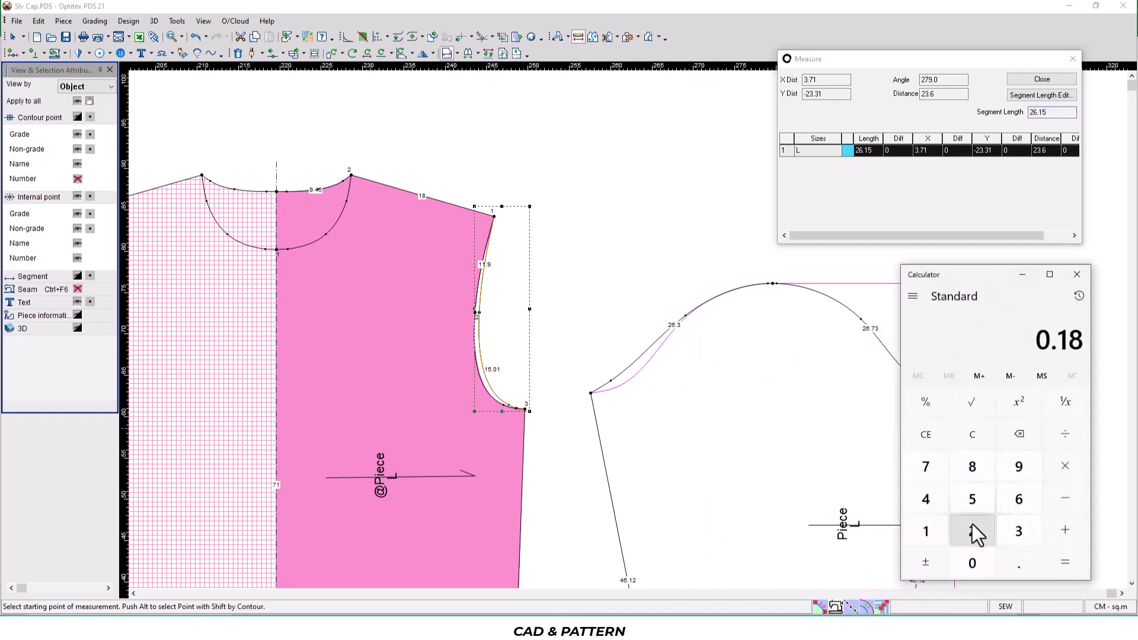
click(1020, 508)
click(1018, 566)
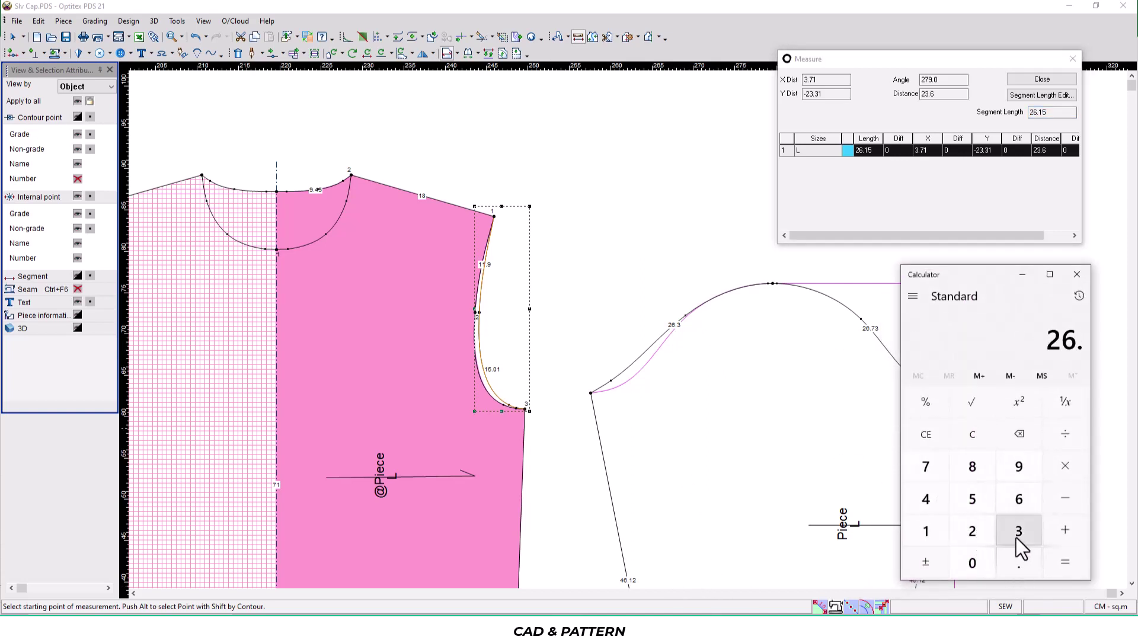
click(1019, 533)
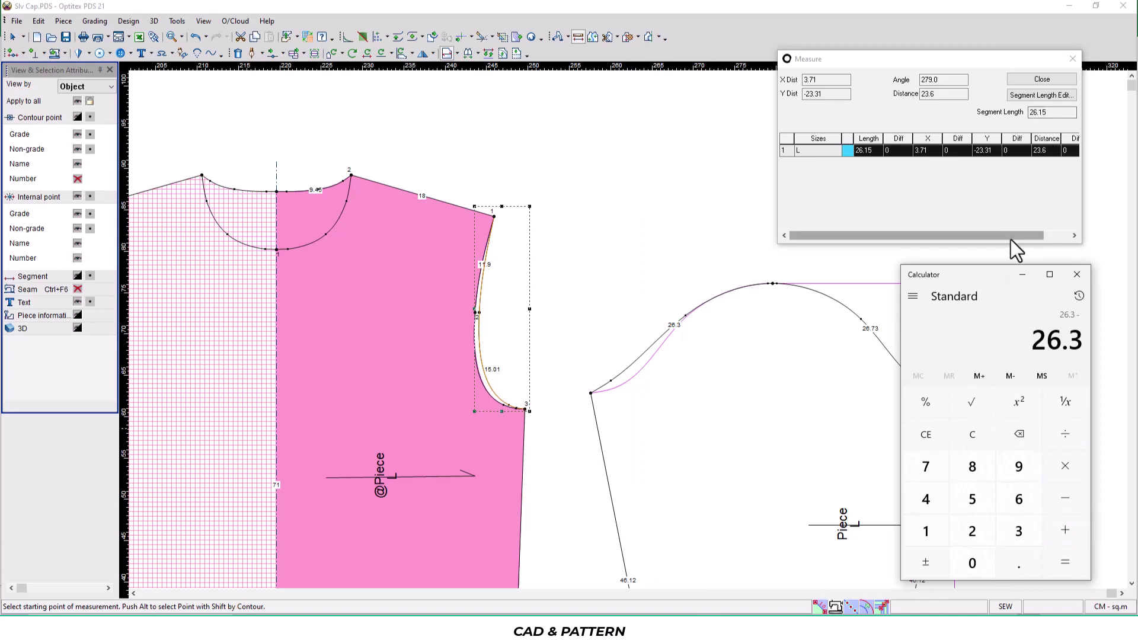
click(972, 537)
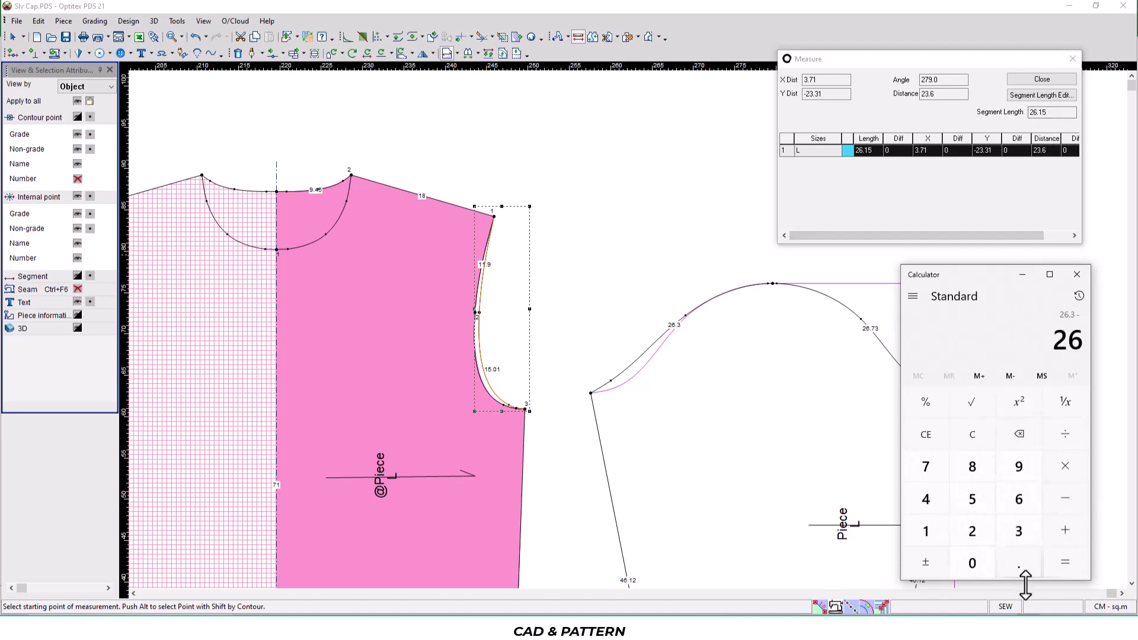
click(929, 534)
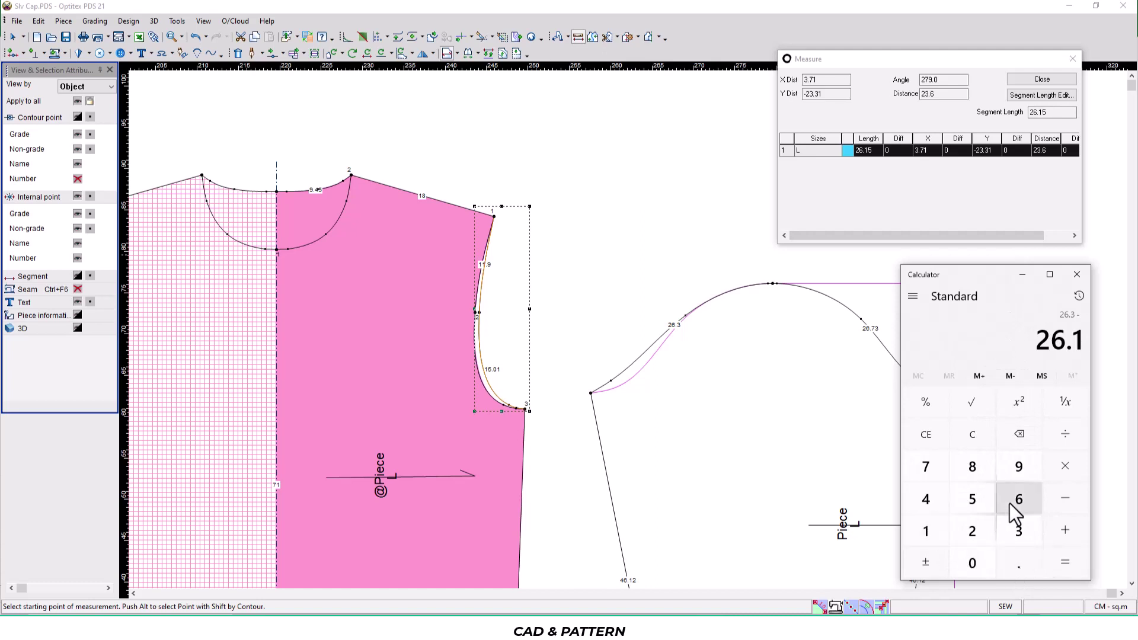
click(1065, 560)
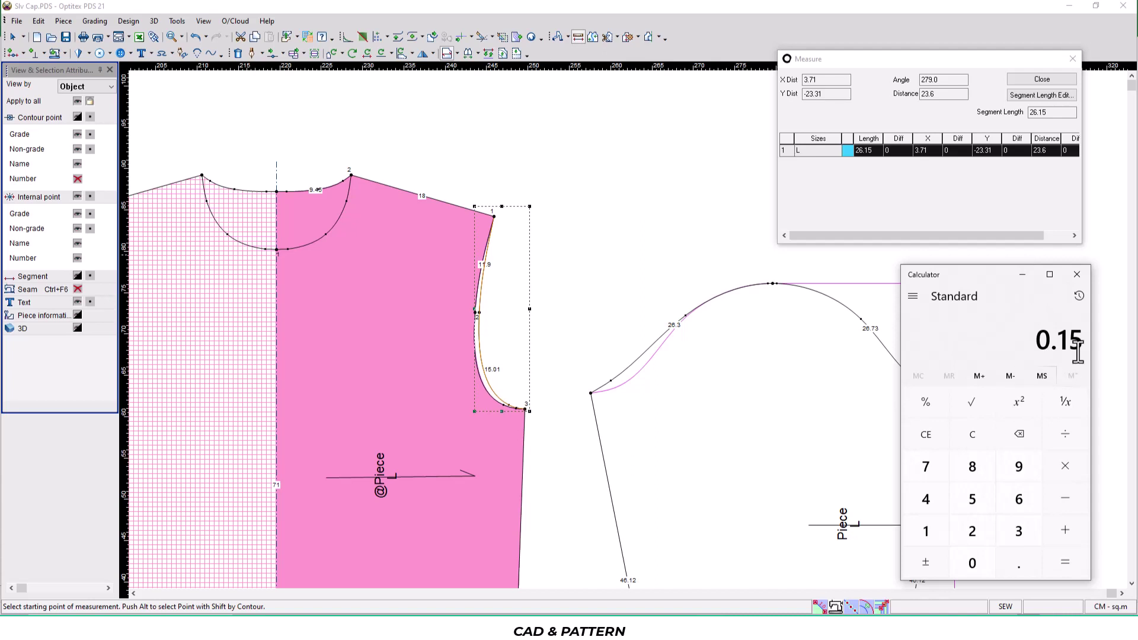
click(1023, 275)
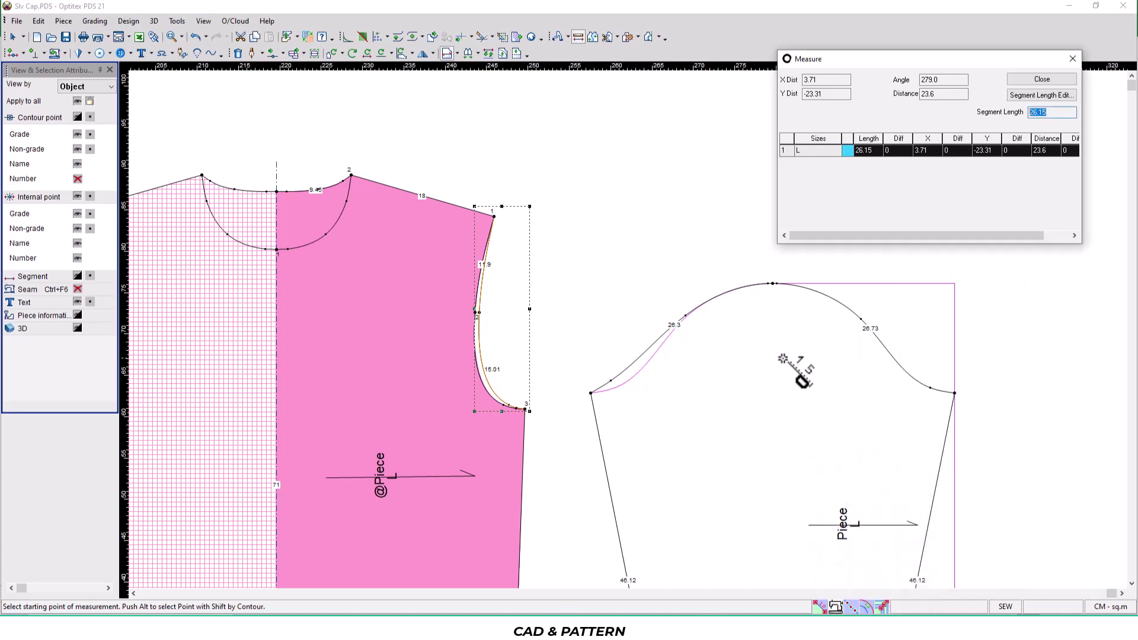
- Close the measurement, hide the original outline comparison, and select the sleeve piece
click(1072, 58)
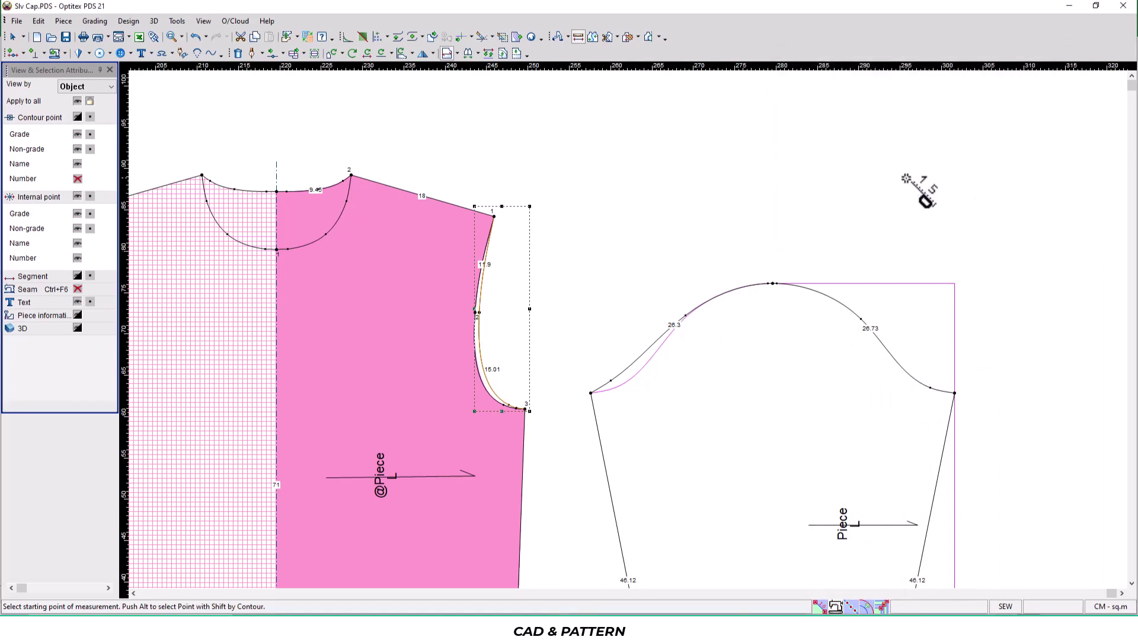
right_click(877, 159)
click(916, 165)
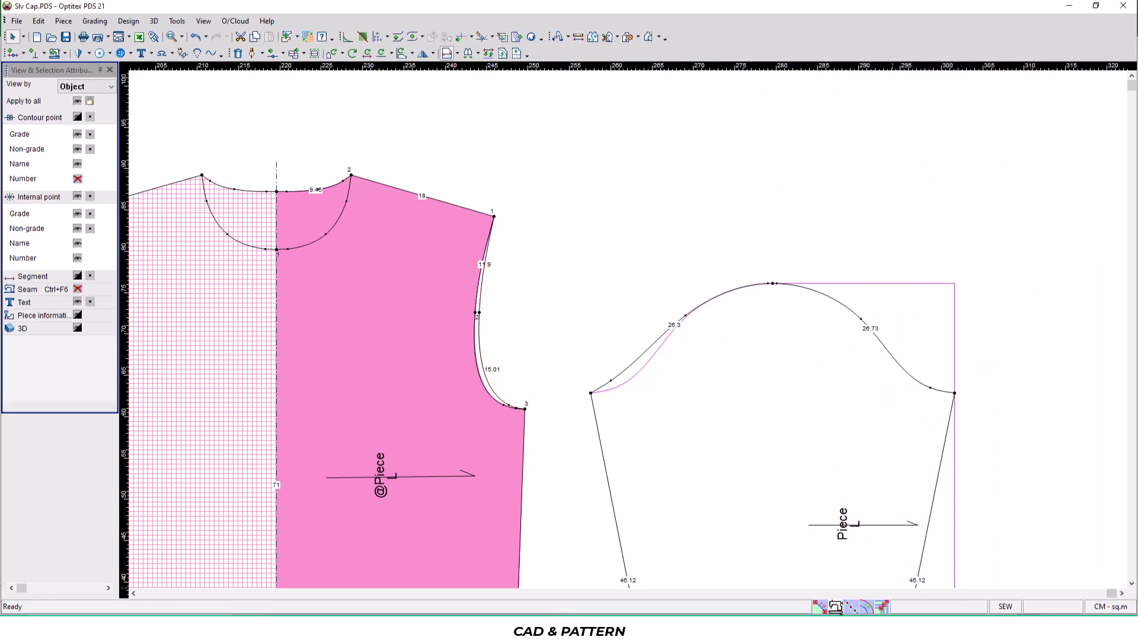
scroll(825, 482, down, 3)
scroll(617, 346, up, 3)
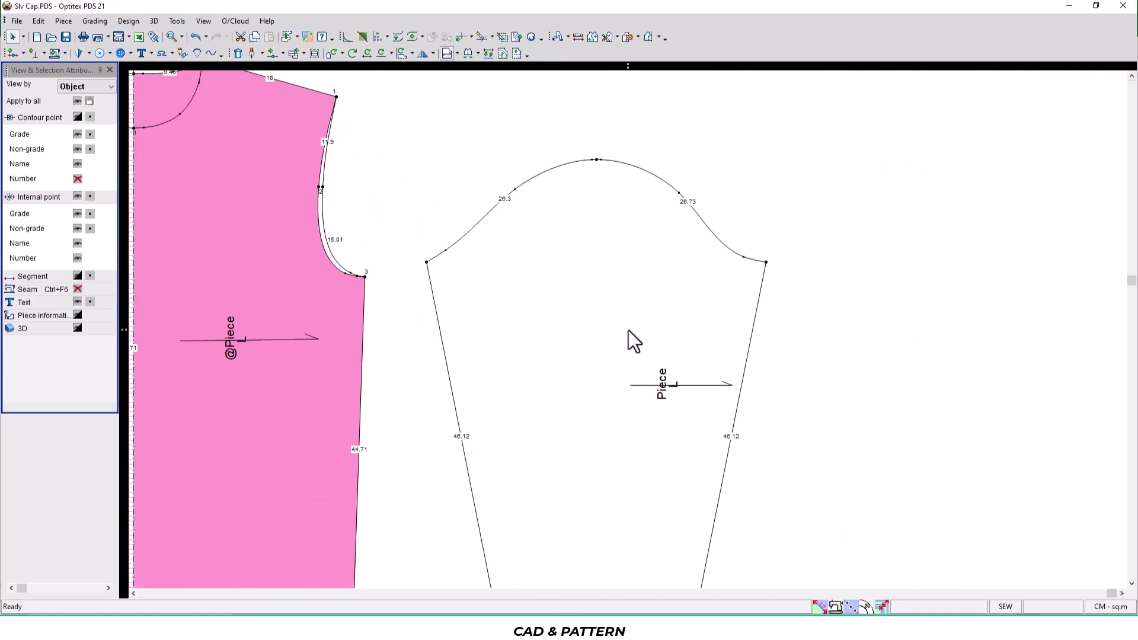
click(602, 325)
scroll(623, 343, down, 2)
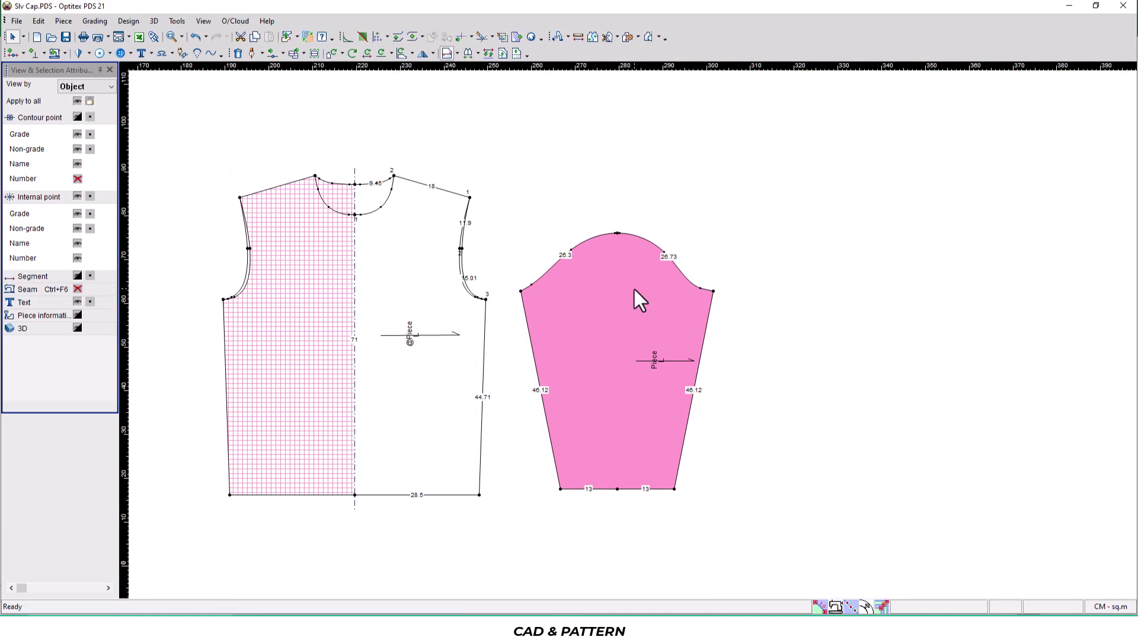
scroll(634, 294, up, 2)
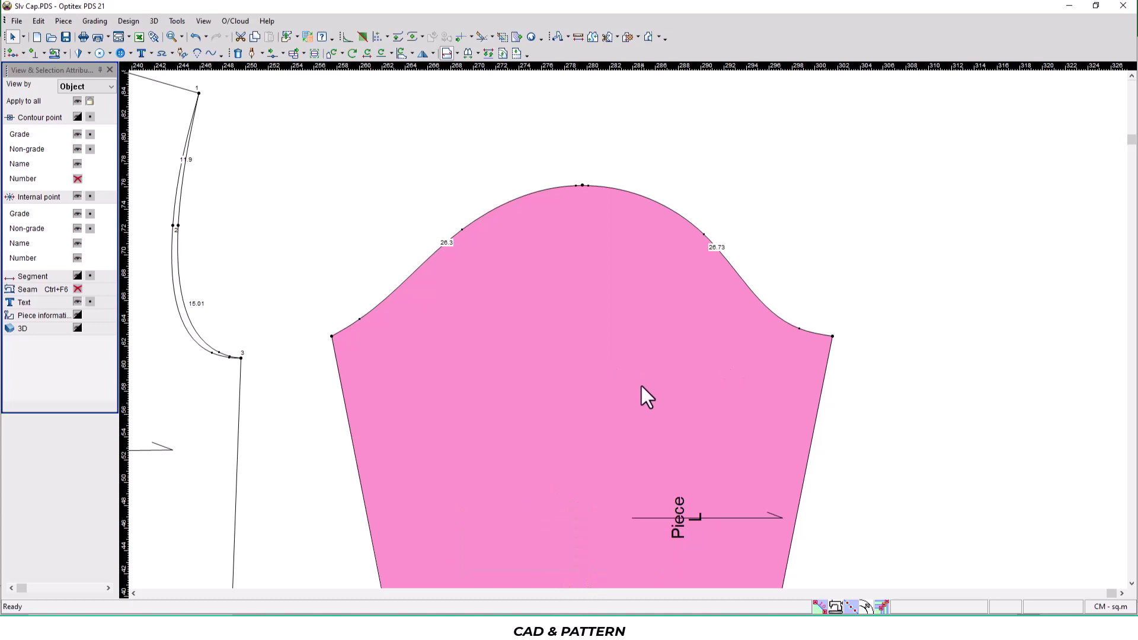
- Paste a copy of the sleeve, flip it horizontally, and join its front underarm point to the original sleeve's front underarm point
scroll(642, 386, down, 1)
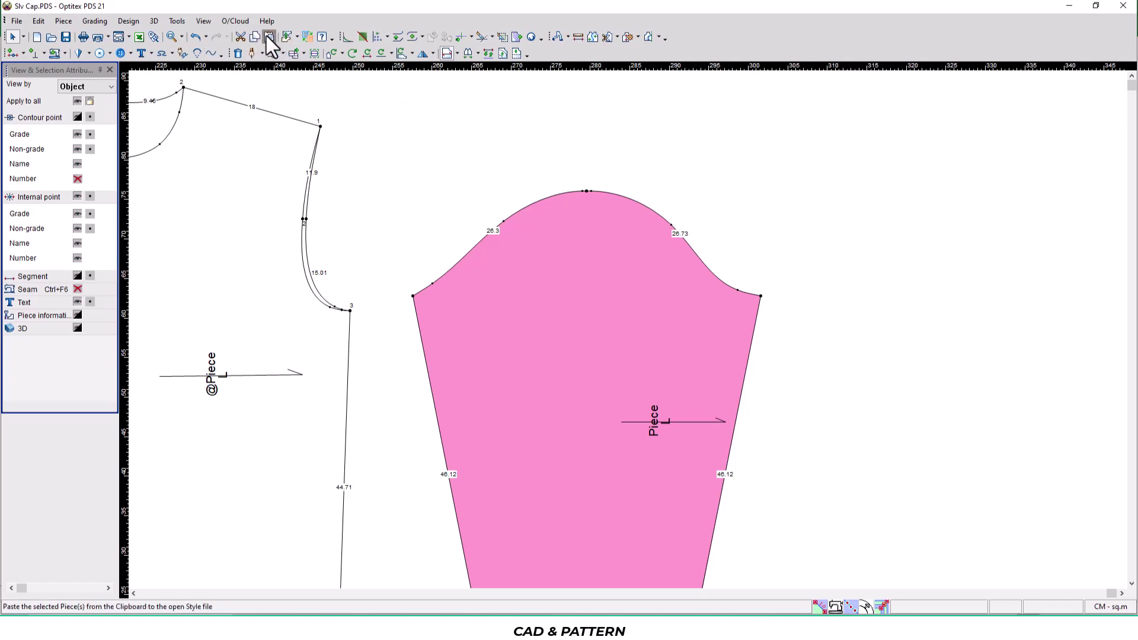
click(269, 37)
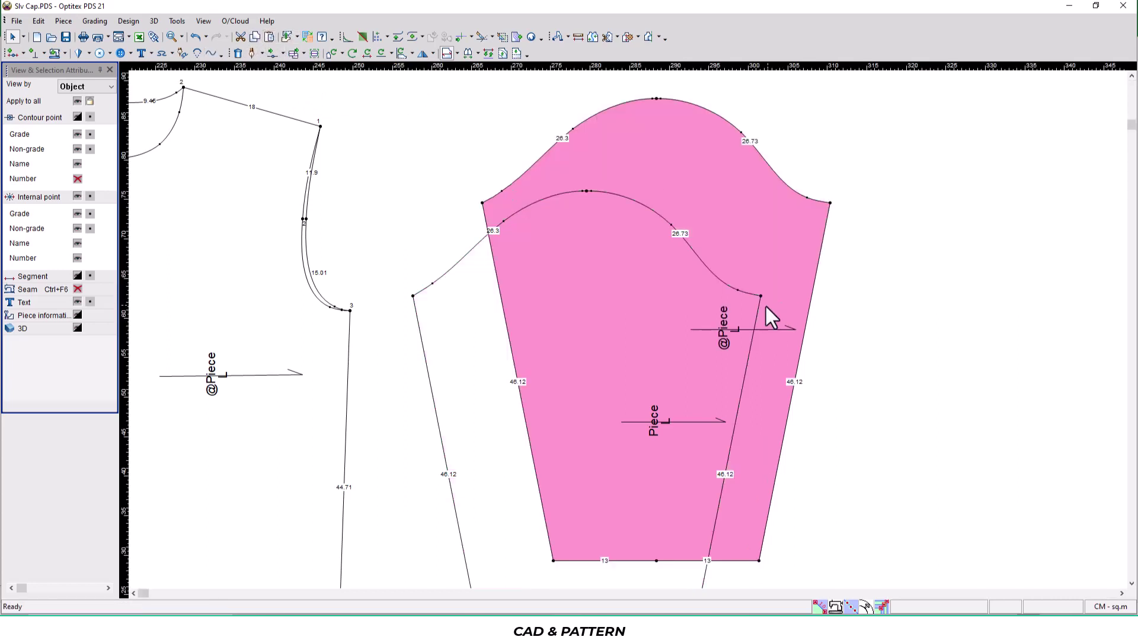
click(422, 54)
drag(548, 256, 836, 362)
scroll(757, 262, up, 3)
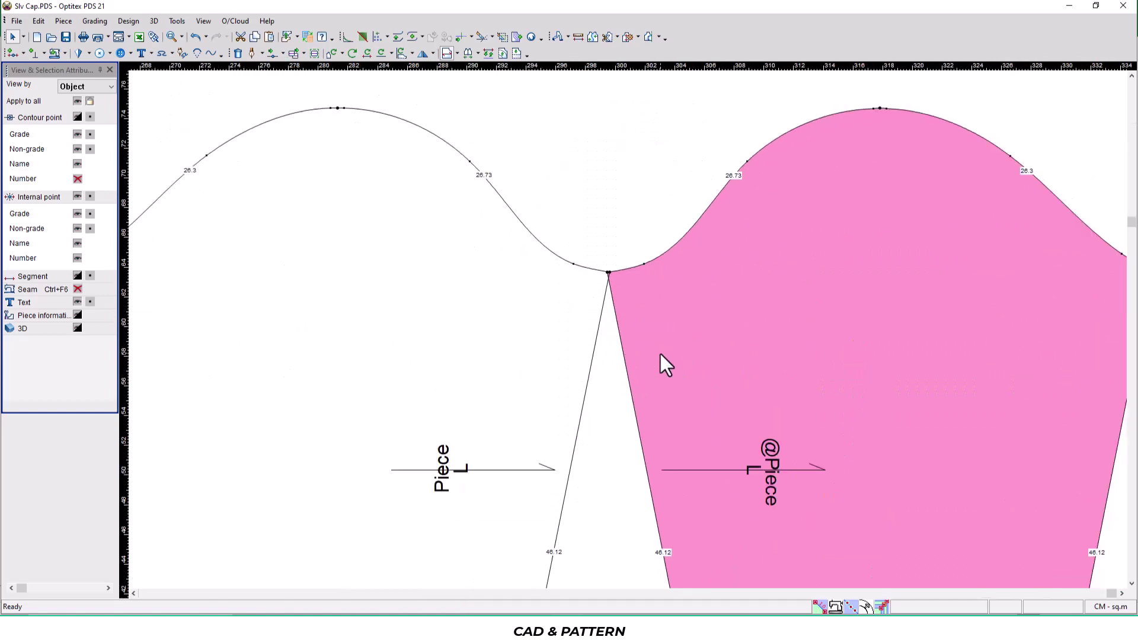
scroll(659, 354, down, 3)
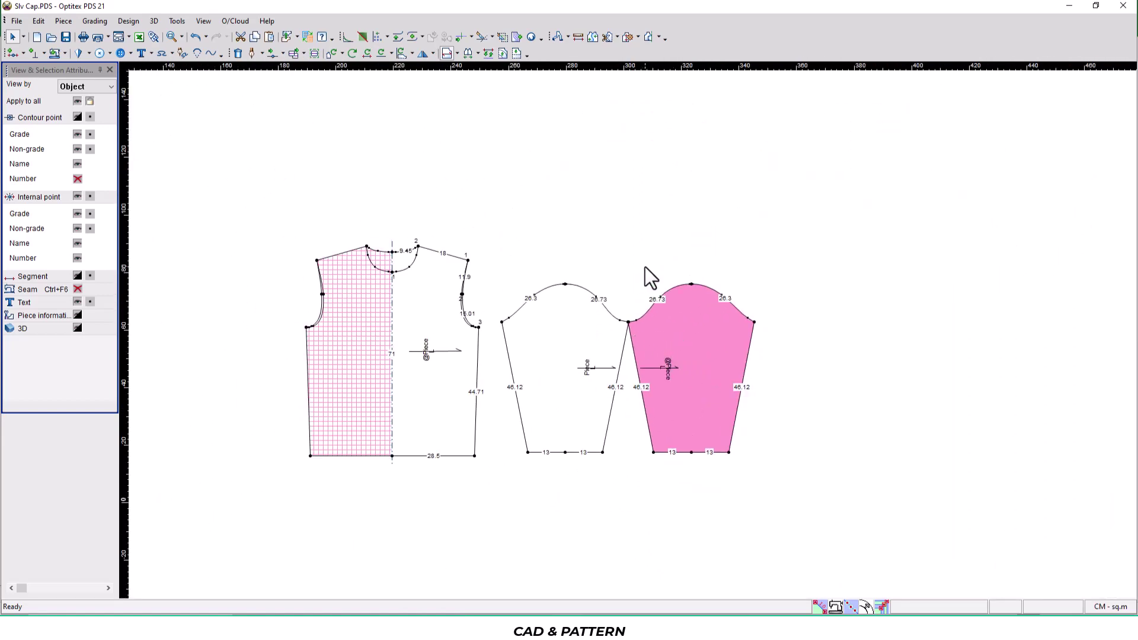
- Move the sleeve copy apart, flip it back, and join its back underarm point to the original's front underarm point
drag(672, 330, 701, 334)
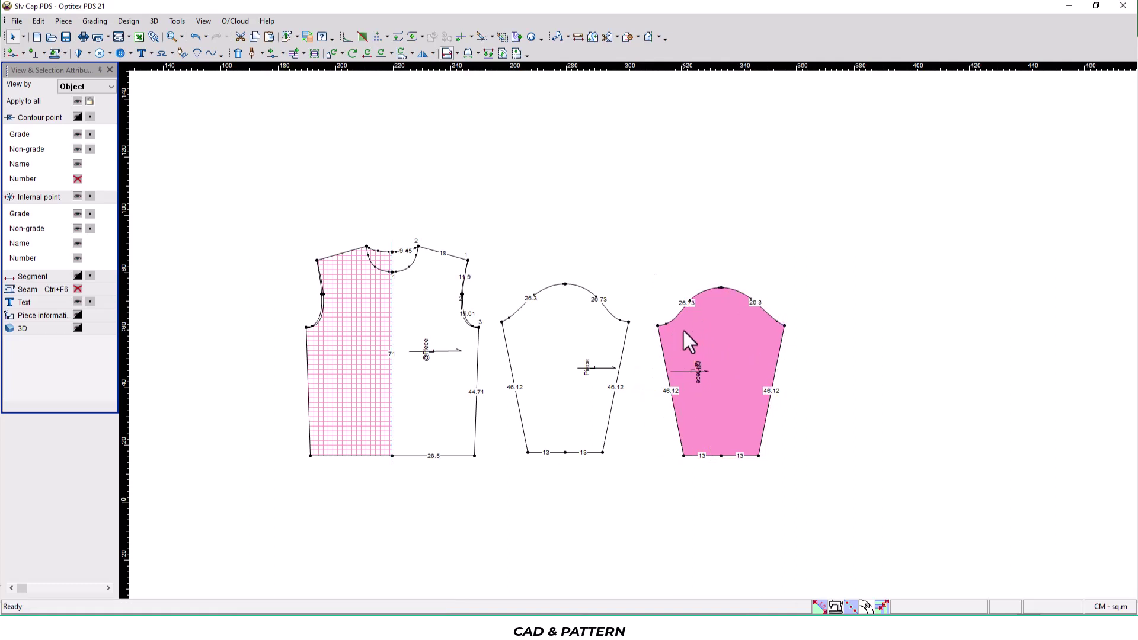
click(626, 324)
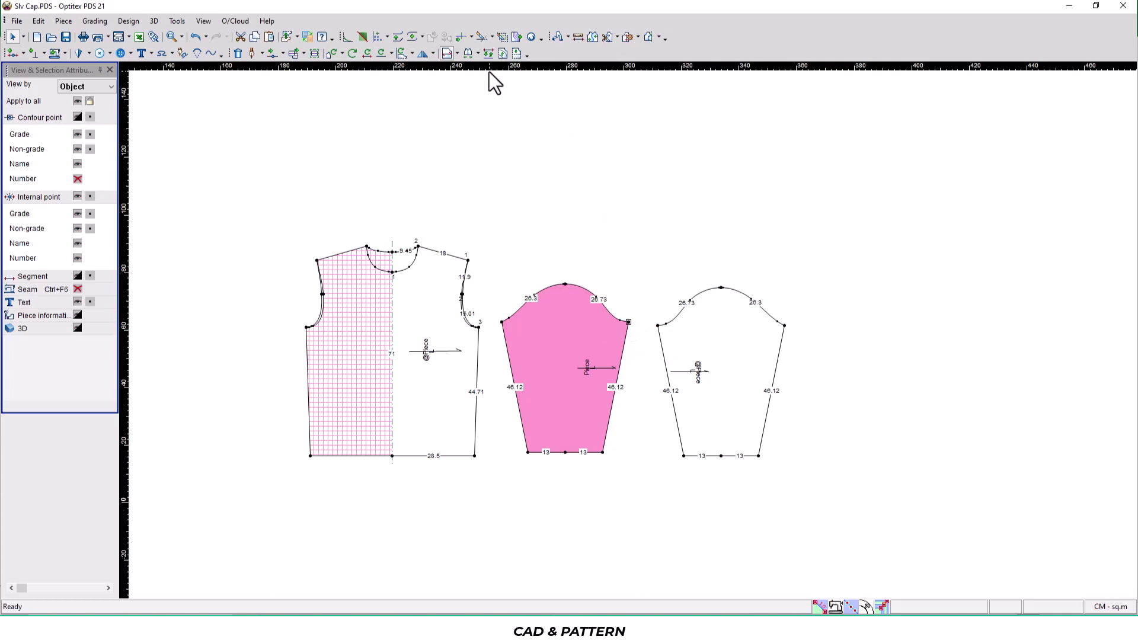
click(711, 349)
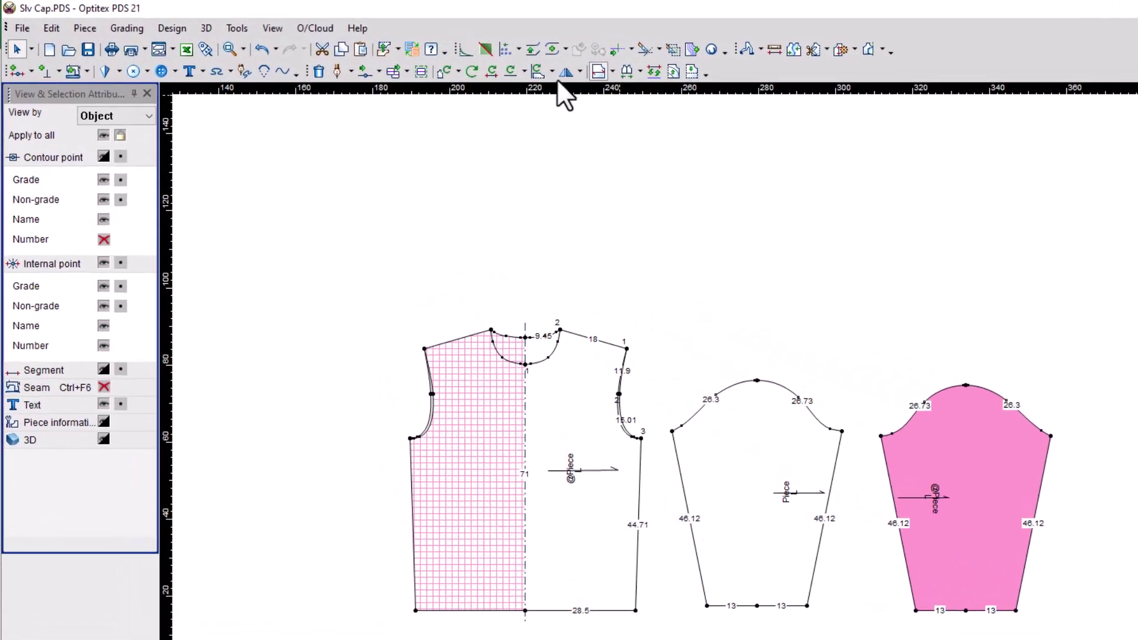
click(422, 53)
scroll(848, 429, up, 3)
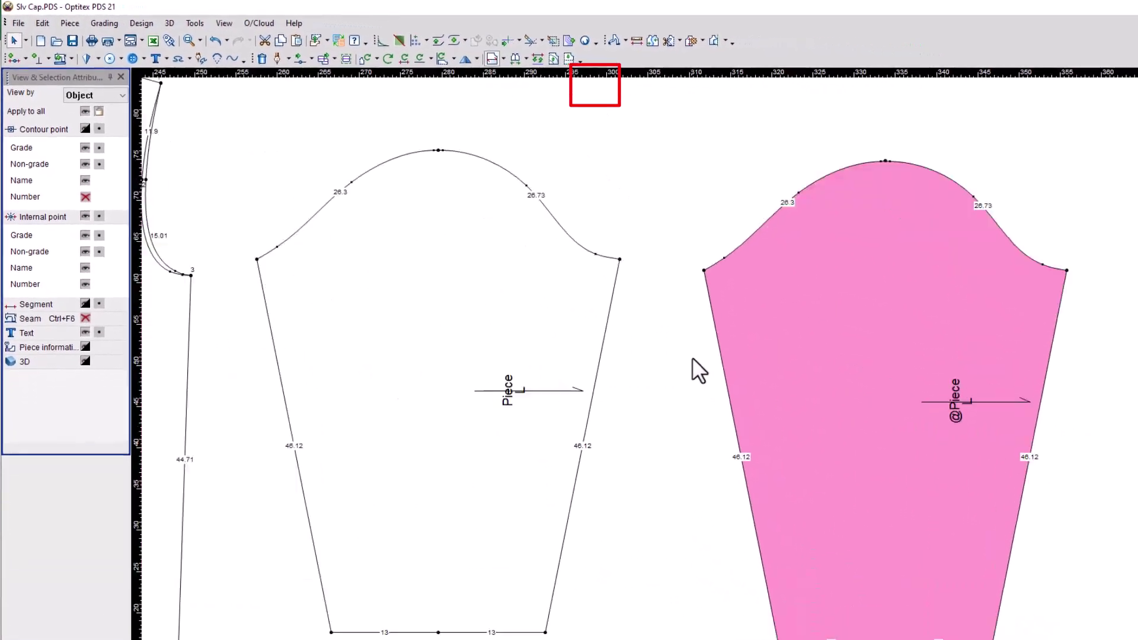
drag(708, 275, 625, 264)
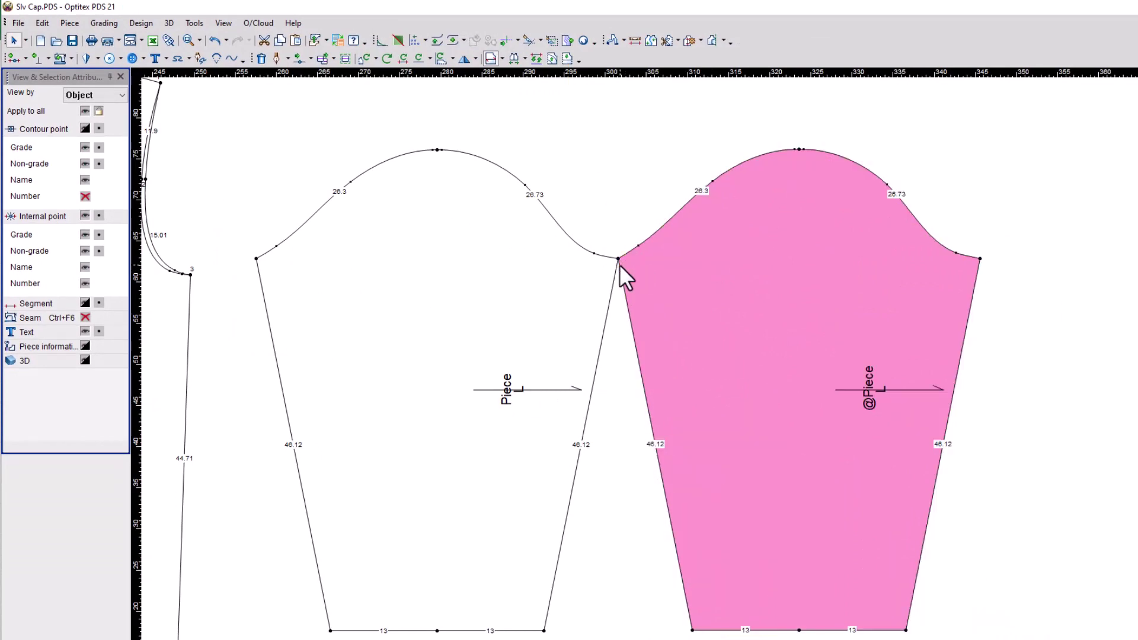
- Rotate the sleeve copy -22.4 degrees about the shared underarm point so the two underarm seams align
key(r)
scroll(627, 263, up, 3)
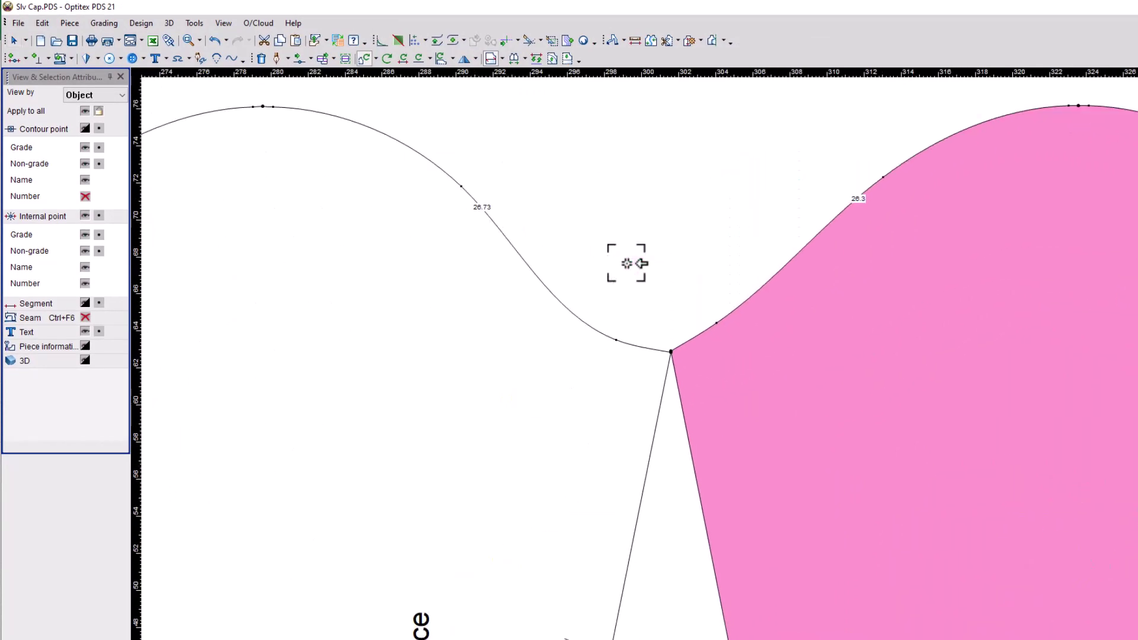
click(670, 351)
drag(670, 351, 741, 595)
text(r)
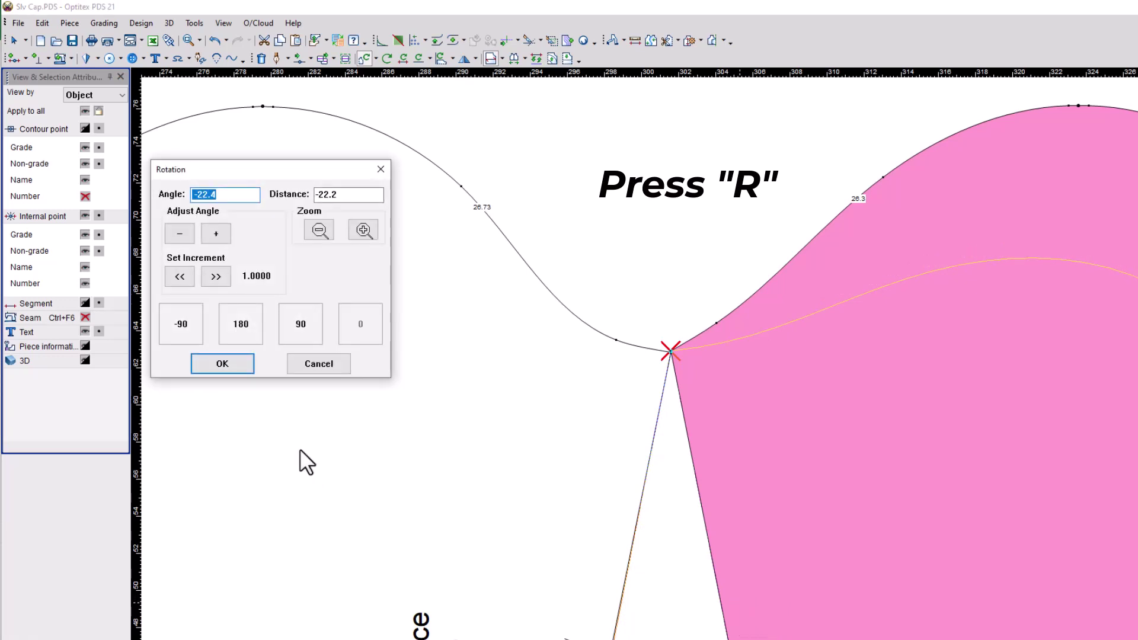
text(22.4)
click(231, 362)
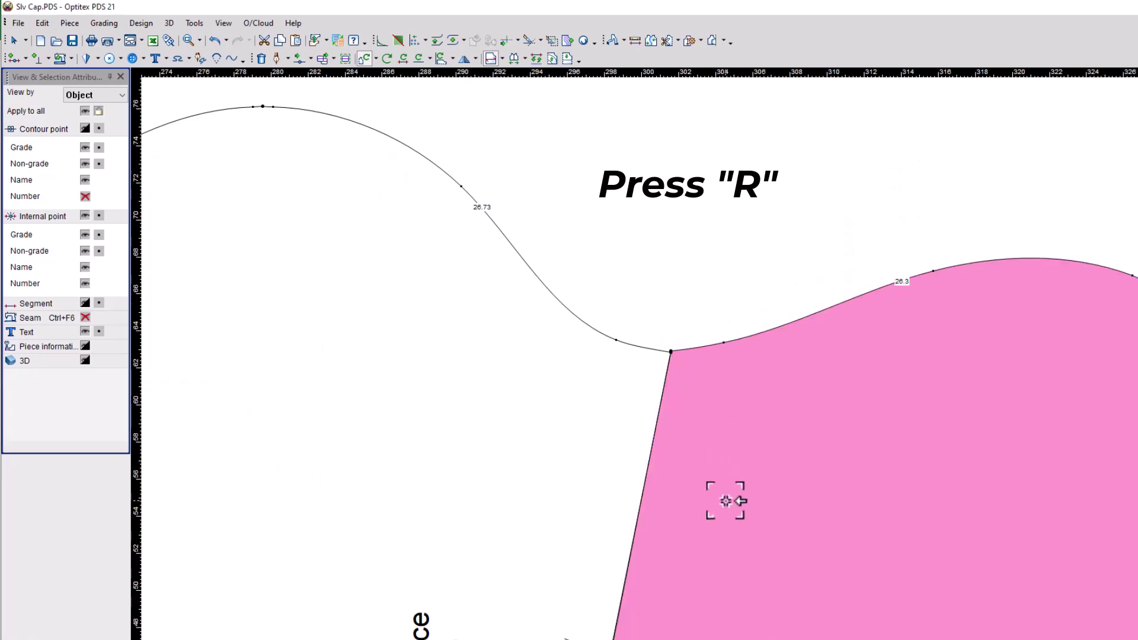
scroll(711, 450, down, 2)
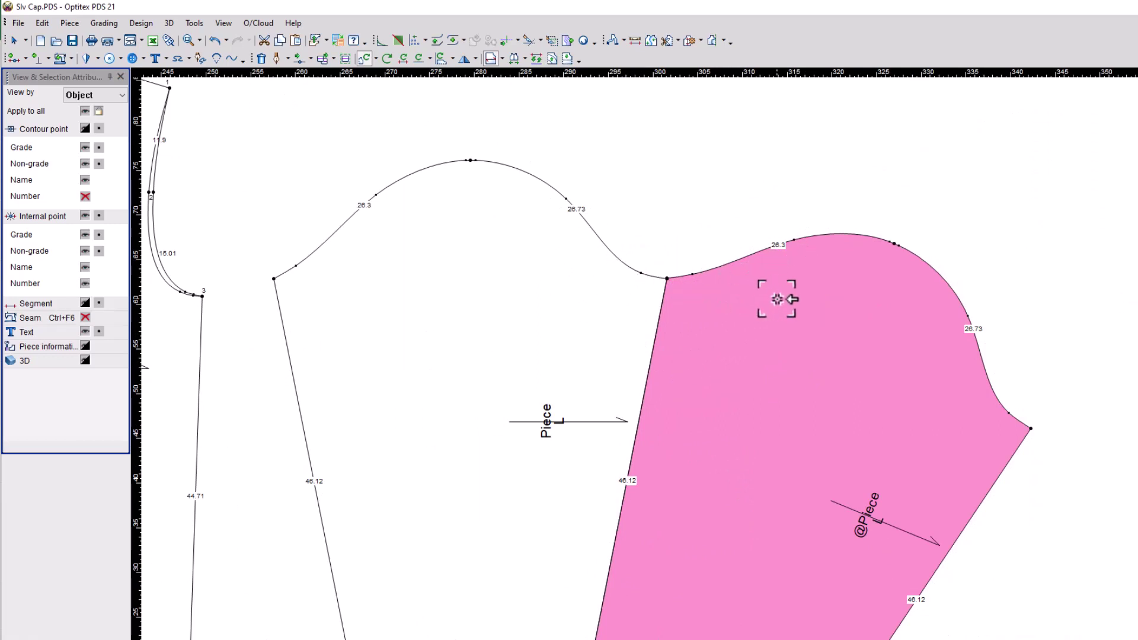
- Permanently delete the rotated sleeve copy, return to the Select Tool, and select the original sleeve
key(Delete)
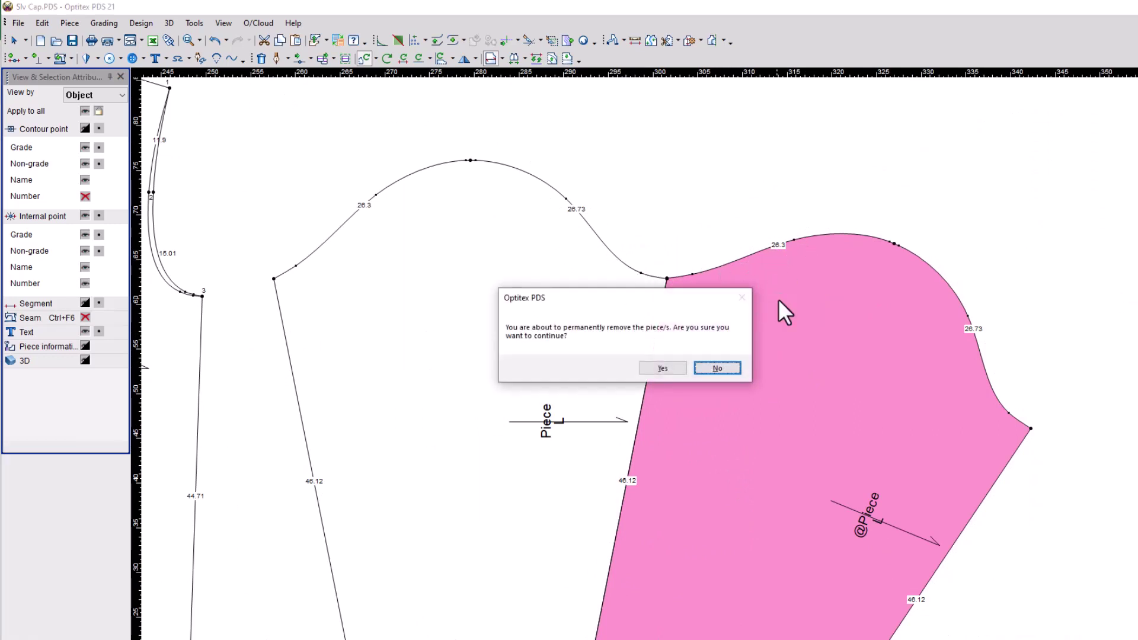
click(663, 368)
right_click(757, 230)
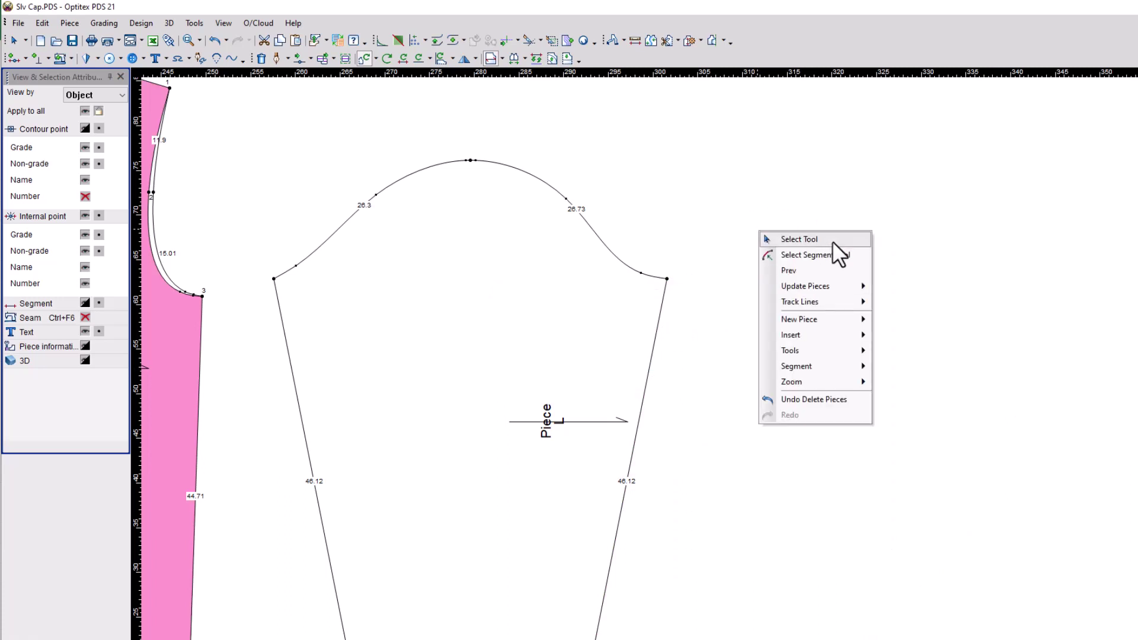
click(832, 241)
scroll(500, 322, down, 1)
click(708, 386)
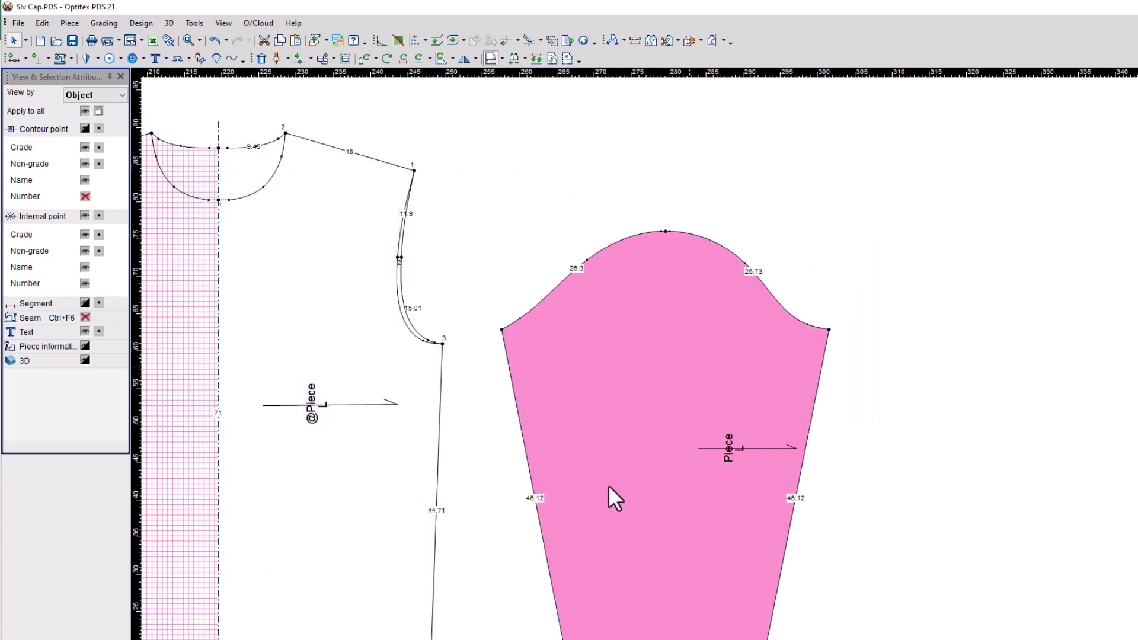
- Fold In the sleeve along its centre line, from the cap's top point to the midpoint of the hem
scroll(608, 484, down, 1)
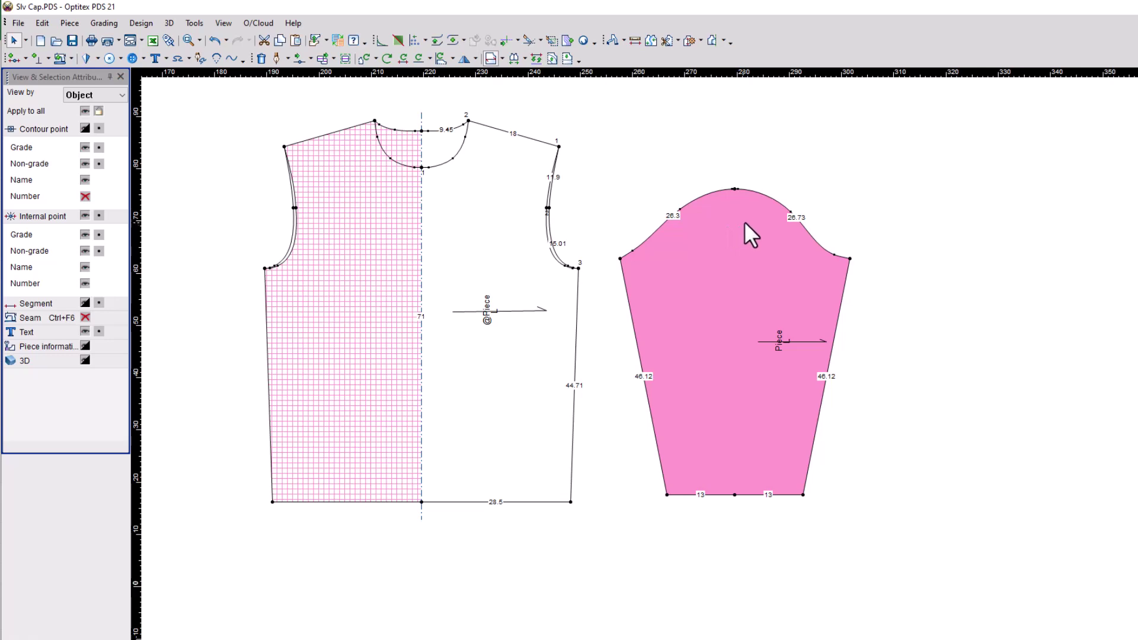
scroll(748, 219, up, 4)
scroll(622, 463, down, 1)
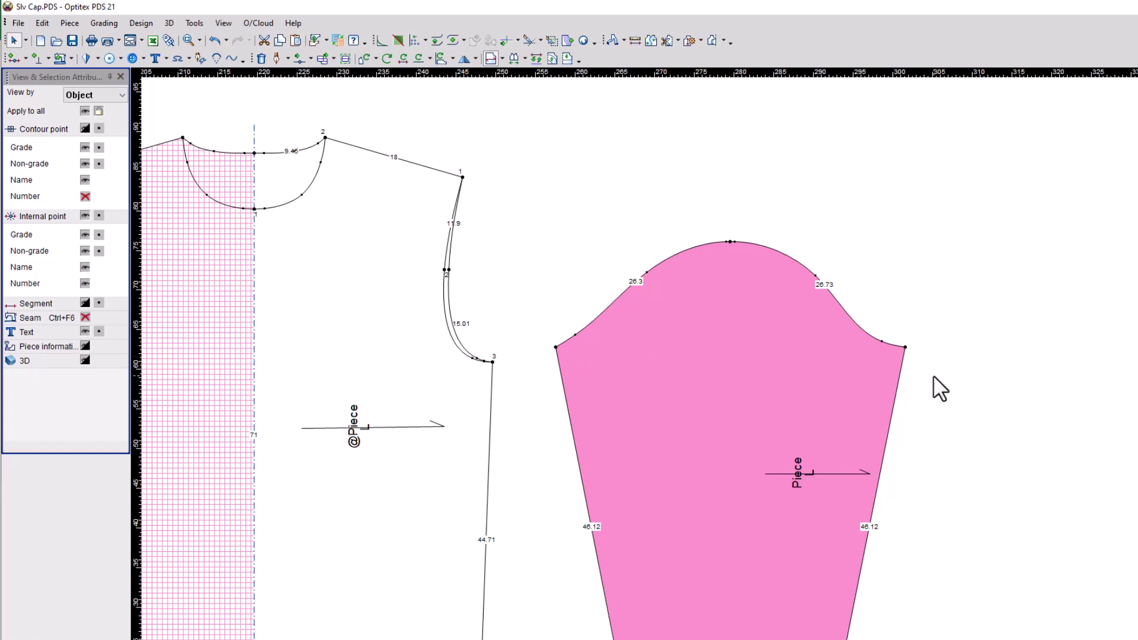
scroll(721, 513, down, 2)
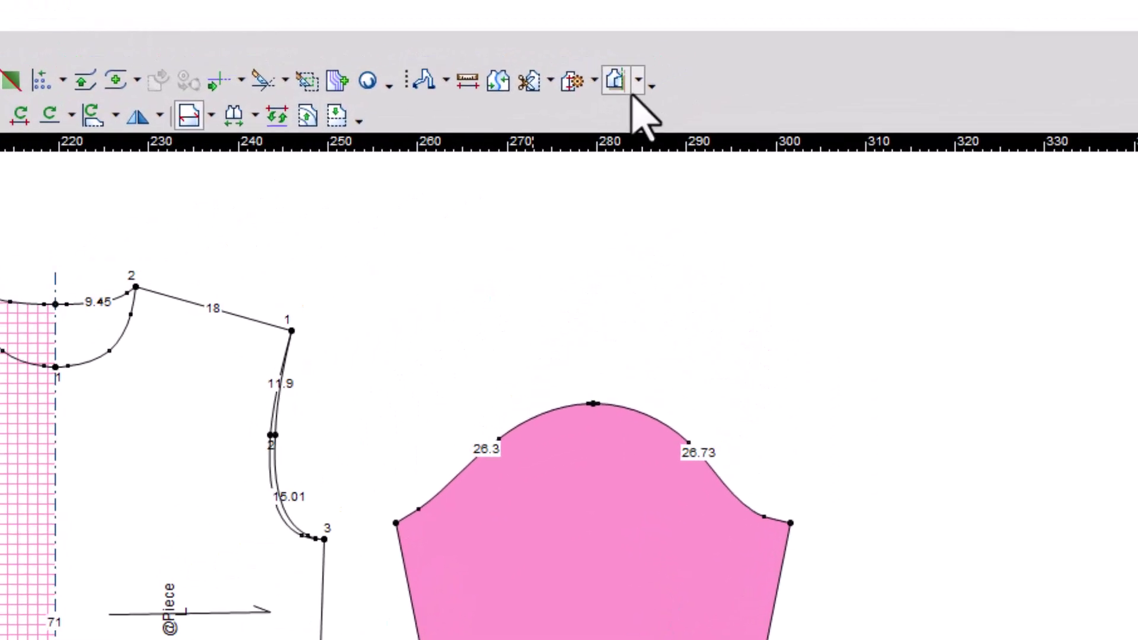
click(723, 42)
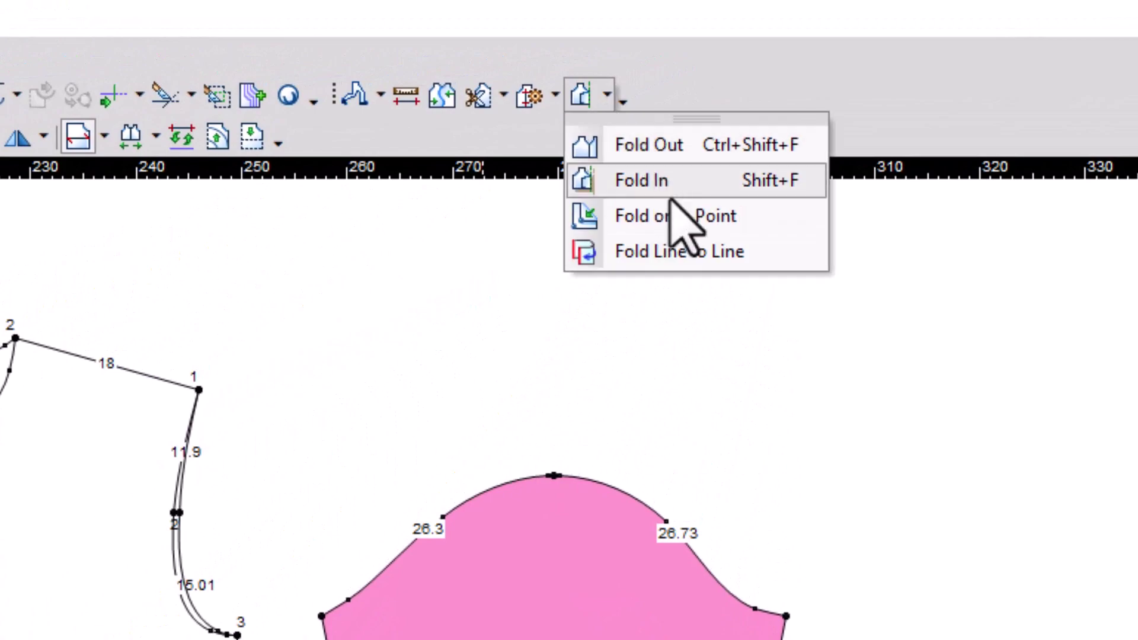
click(610, 116)
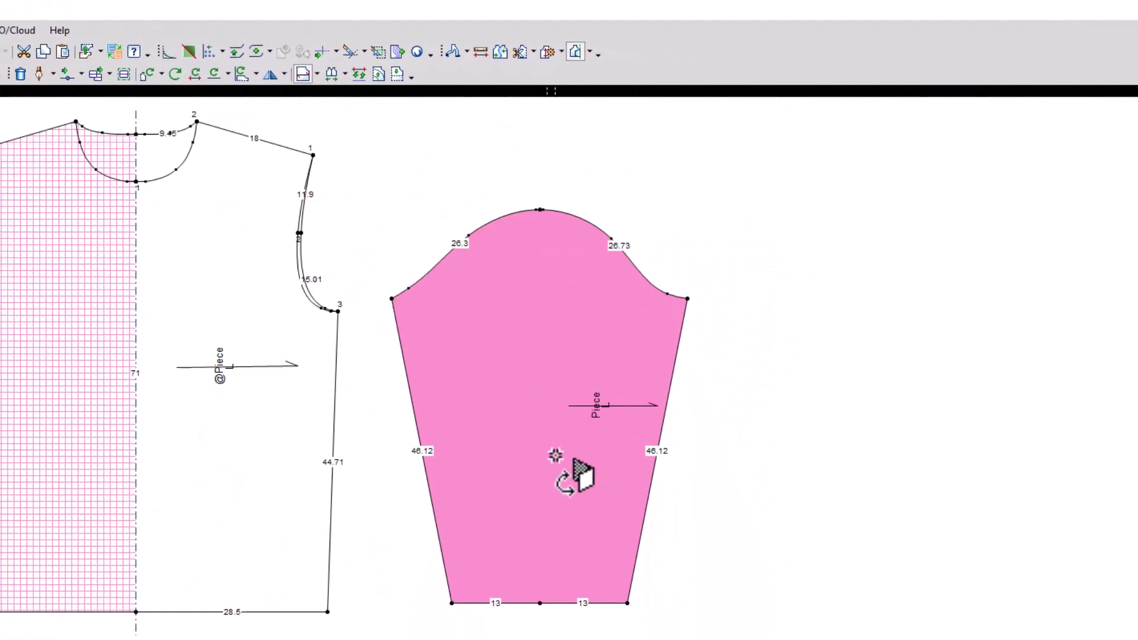
scroll(555, 456, up, 5)
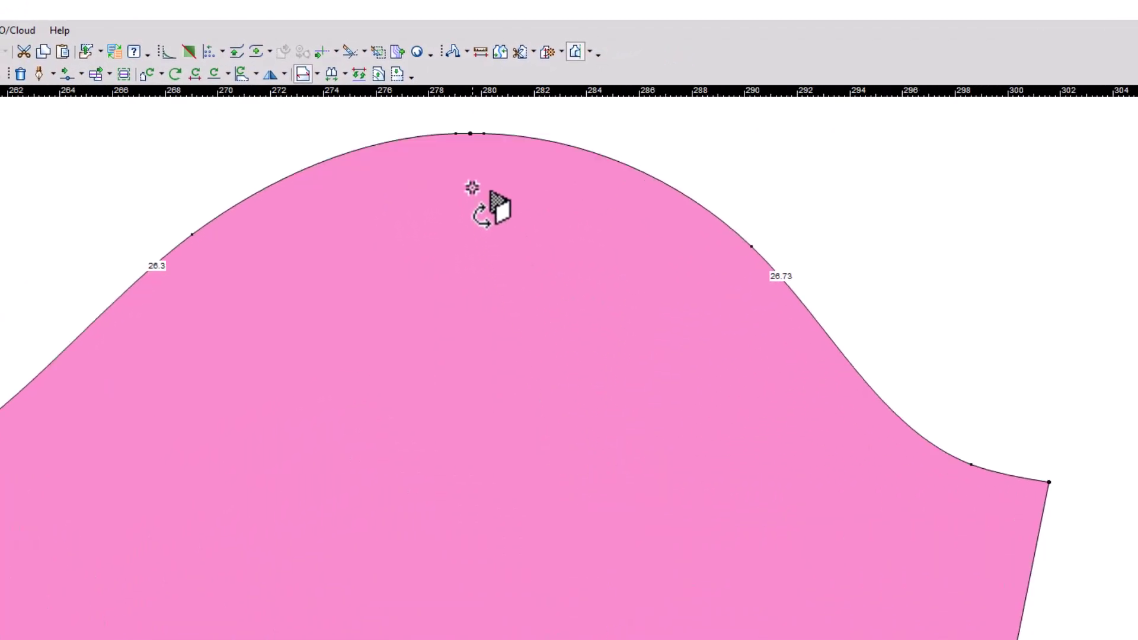
click(470, 134)
scroll(500, 471, down, 2)
scroll(544, 526, down, 3)
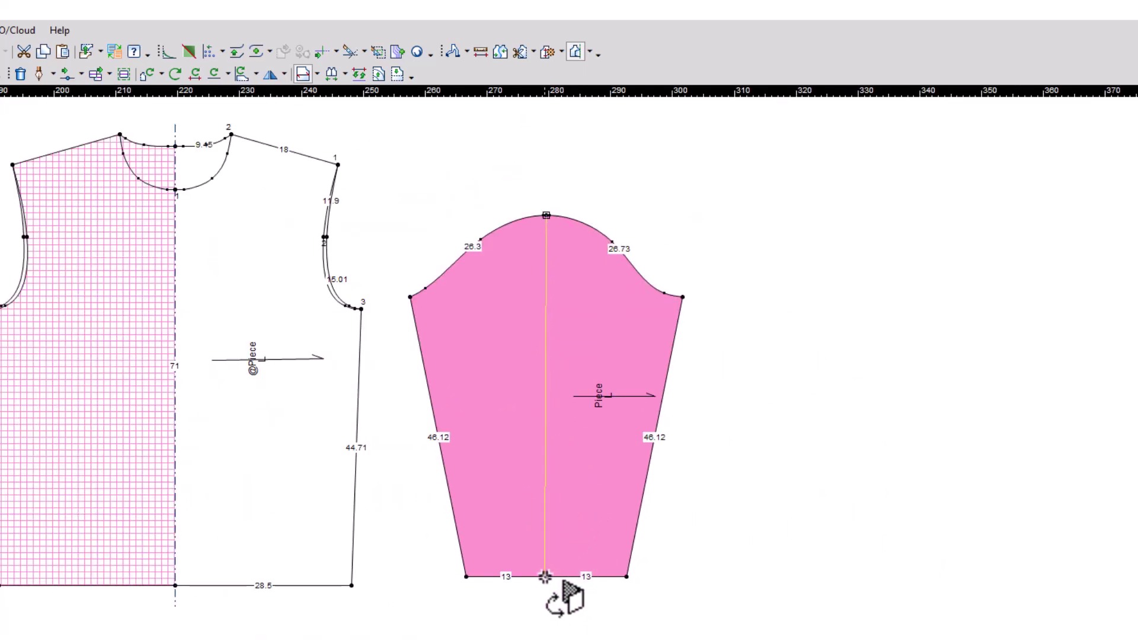
click(545, 576)
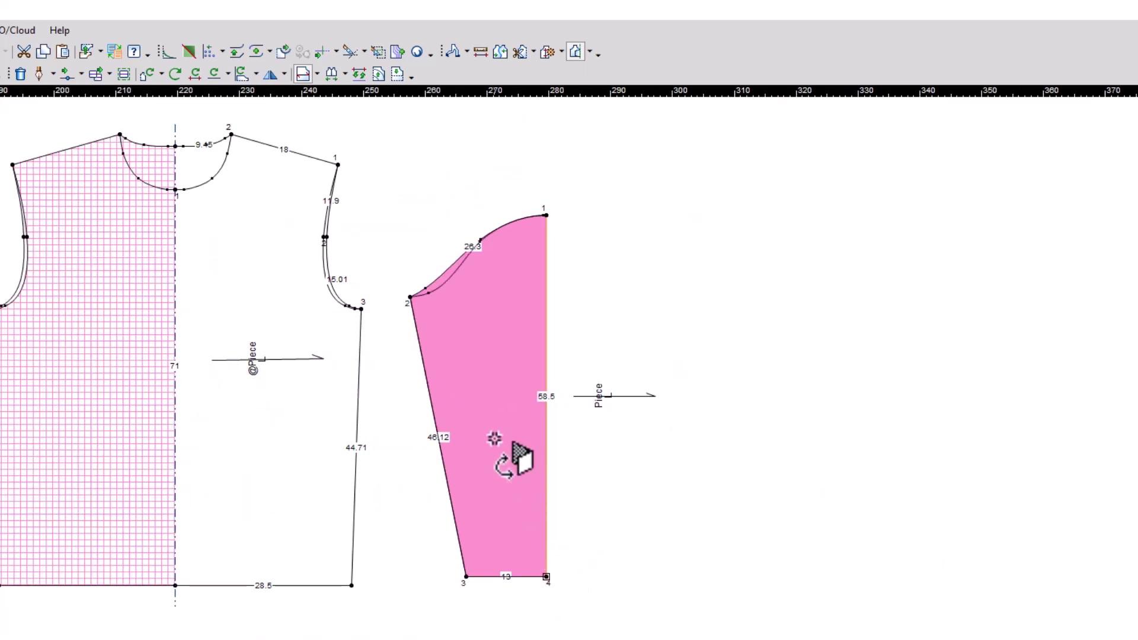
- Examine the overlaid front and back cap curves on the folded sleeve from the underarm point to the cap top
scroll(497, 451, up, 2)
scroll(568, 452, up, 2)
scroll(541, 312, up, 2)
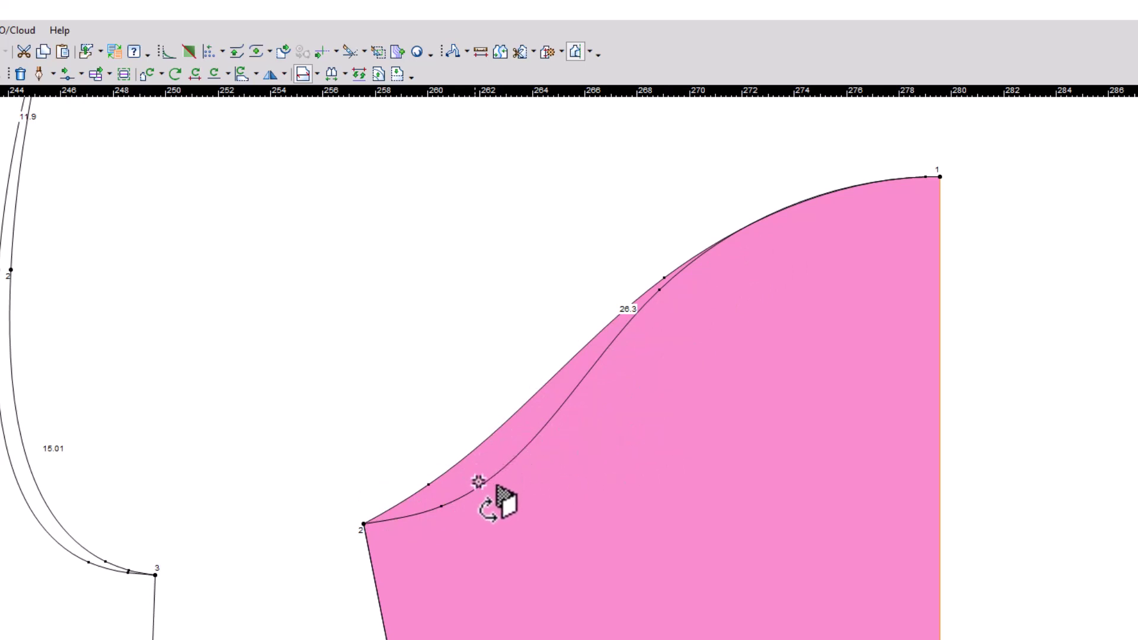
right_click(330, 278)
click(376, 290)
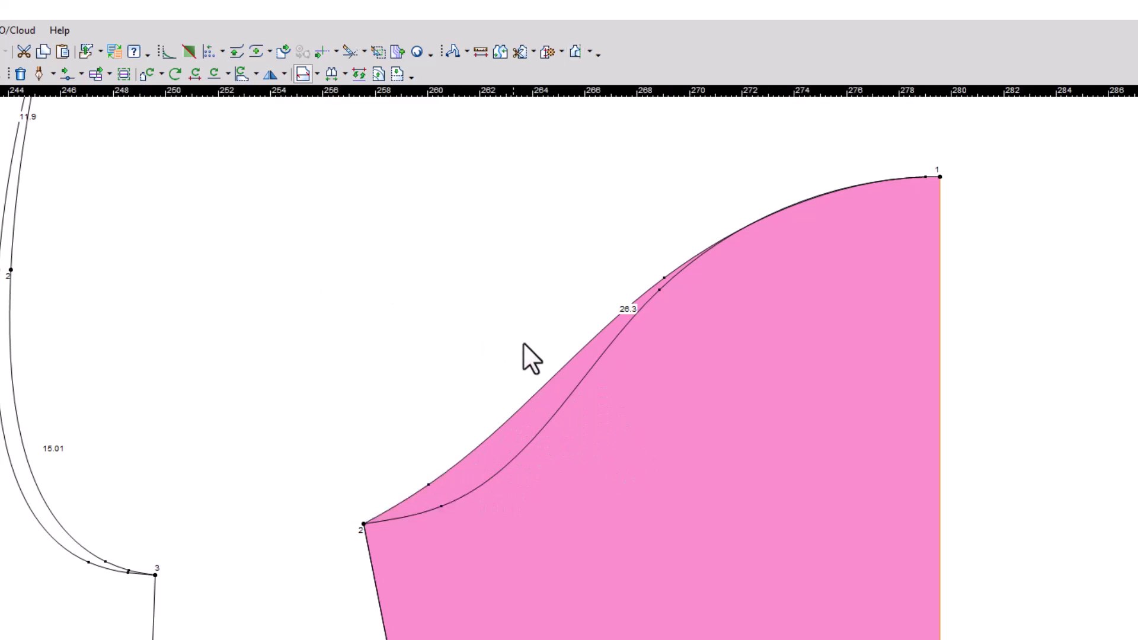
scroll(547, 447, down, 3)
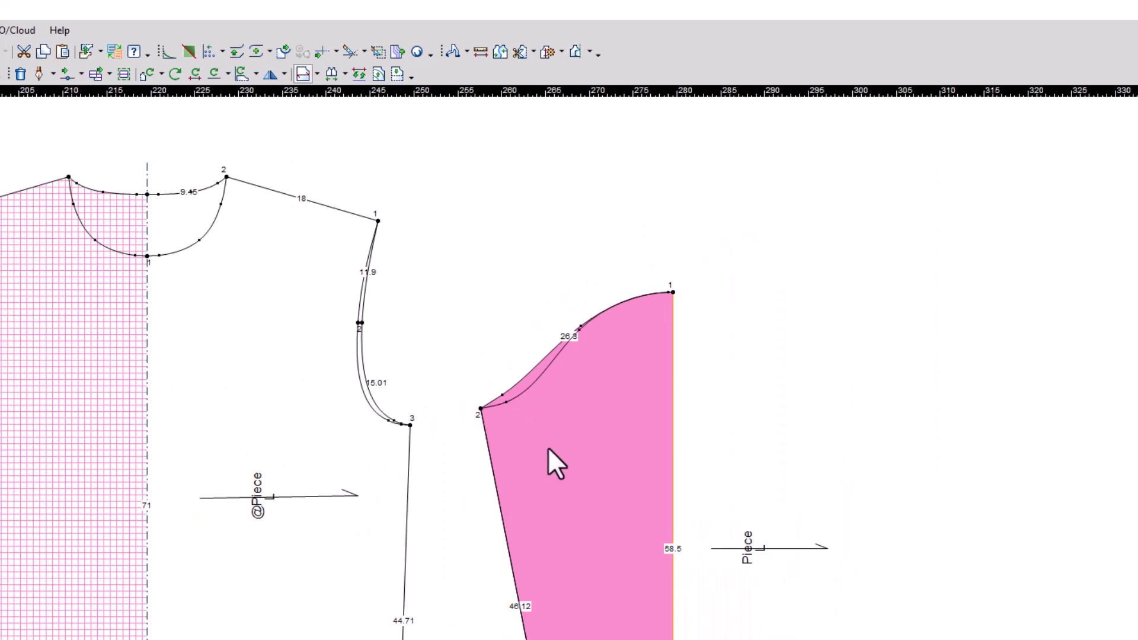
scroll(592, 521, down, 1)
scroll(549, 462, up, 1)
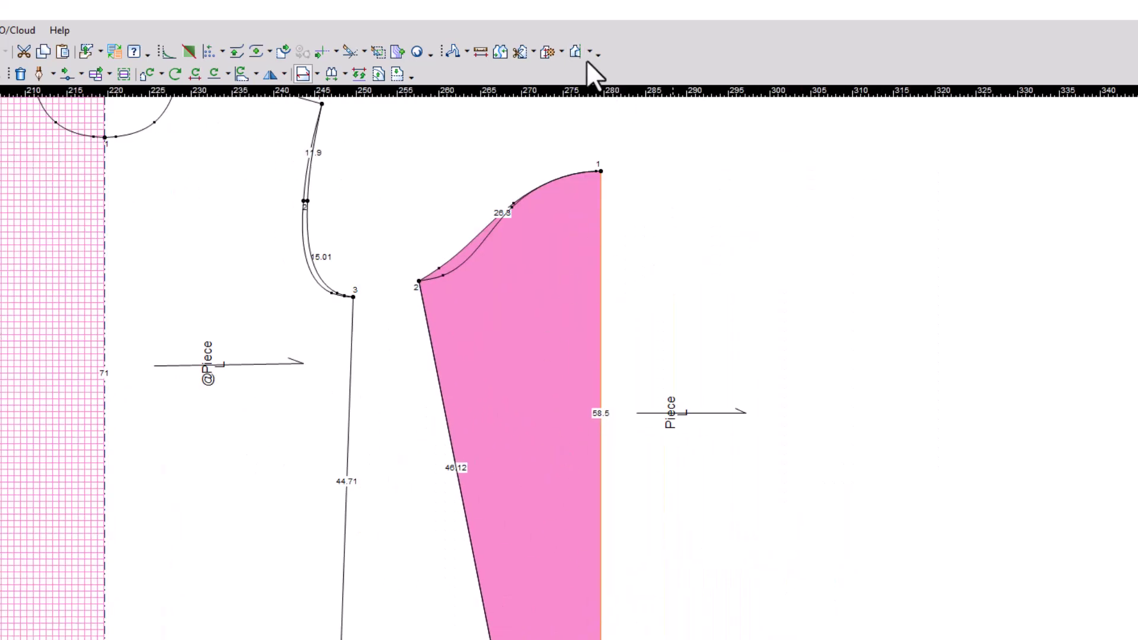
- Fold Out the front half of the sleeve to open it back into a full piece
click(589, 52)
click(610, 80)
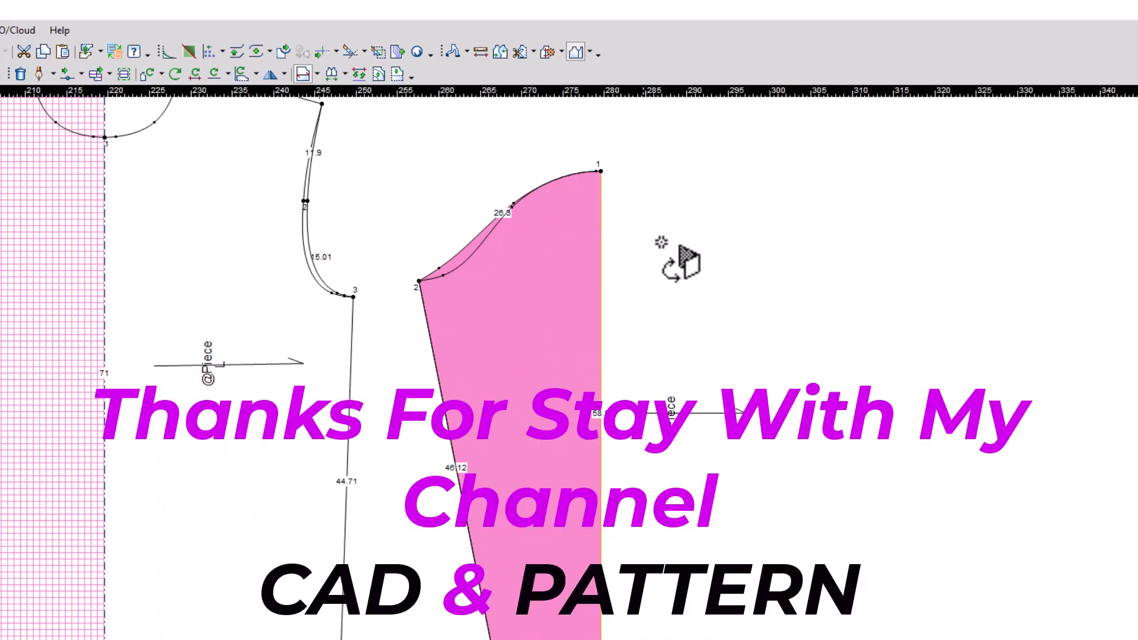
click(453, 437)
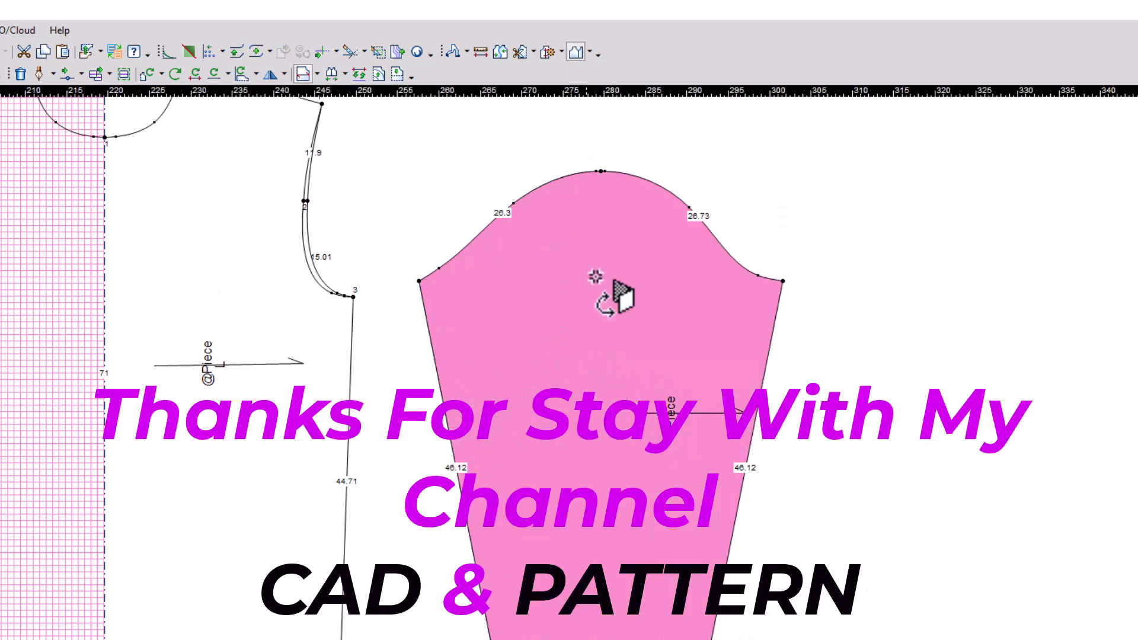
scroll(555, 454, down, 1)
scroll(574, 466, up, 1)
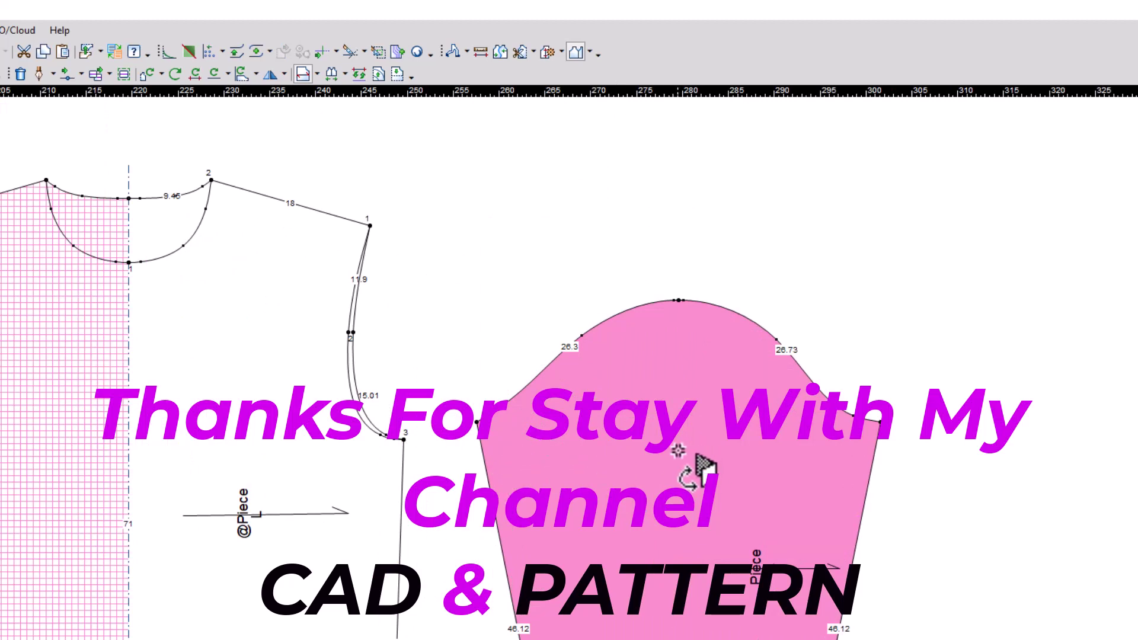
scroll(576, 457, down, 1)
scroll(575, 454, down, 1)
scroll(529, 462, up, 2)
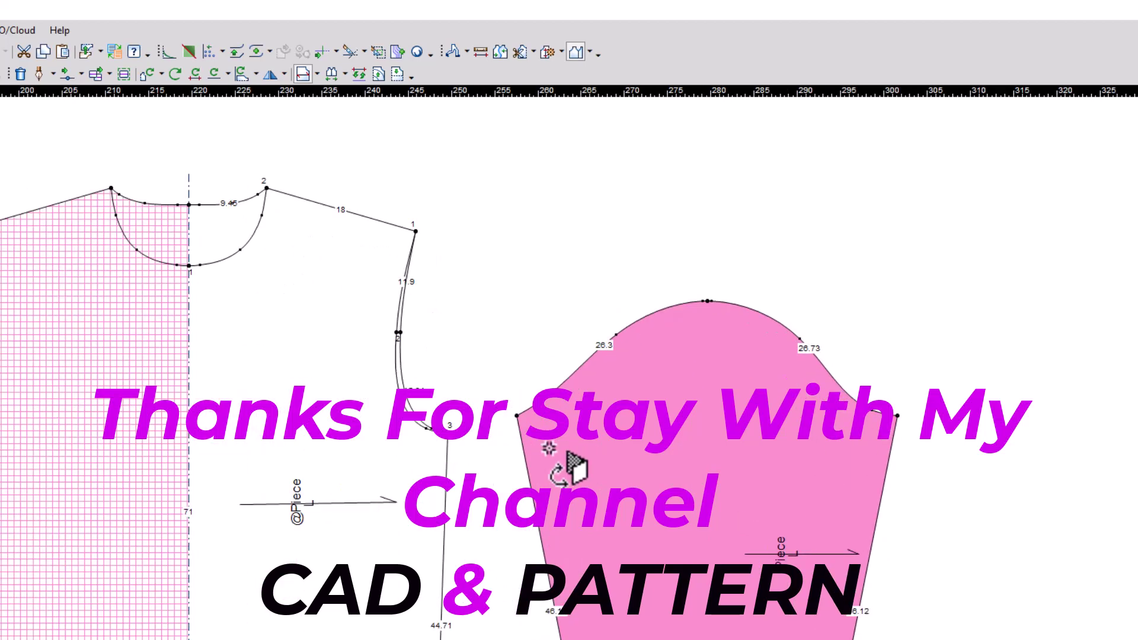